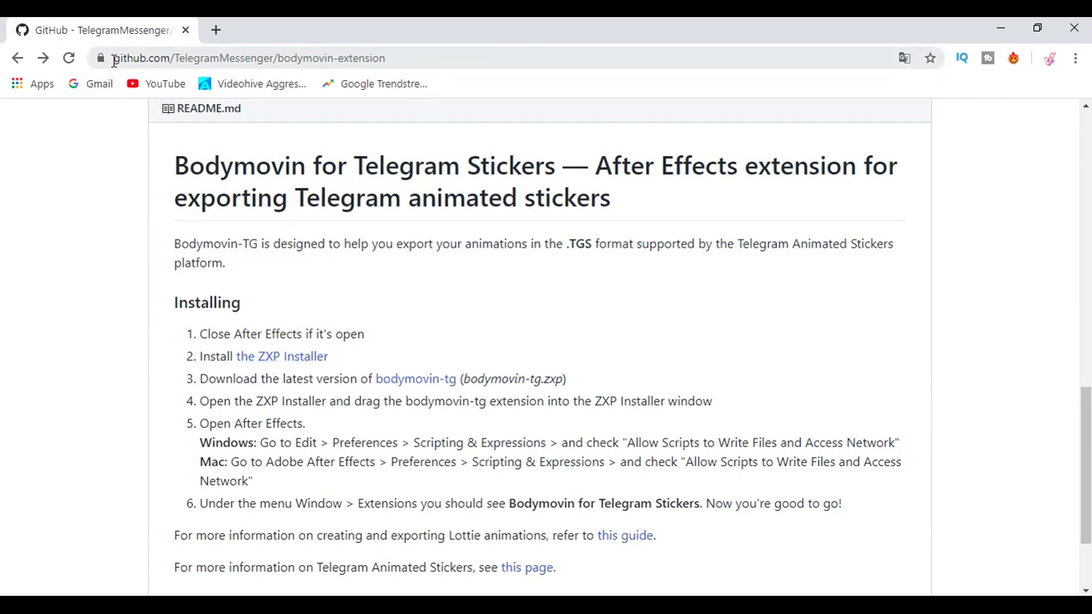
# Open the README's ZXP Installer link in a new tab and switch to the ZXPInstaller page.
pyautogui.click(115, 58)
pyautogui.moveTo(114, 58); pyautogui.dragTo(405, 48)
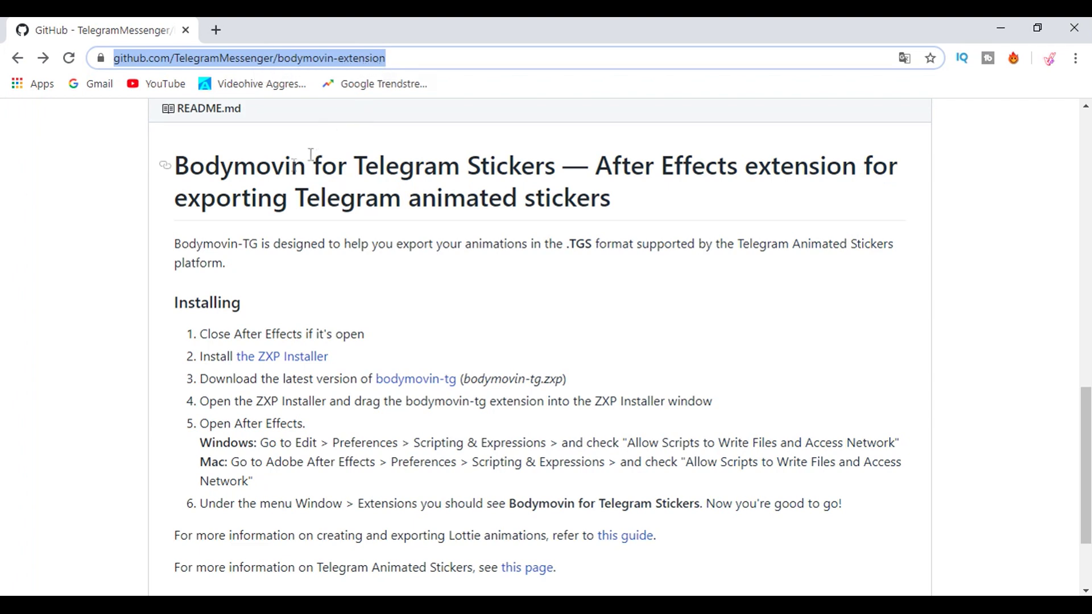
pyautogui.click(166, 187)
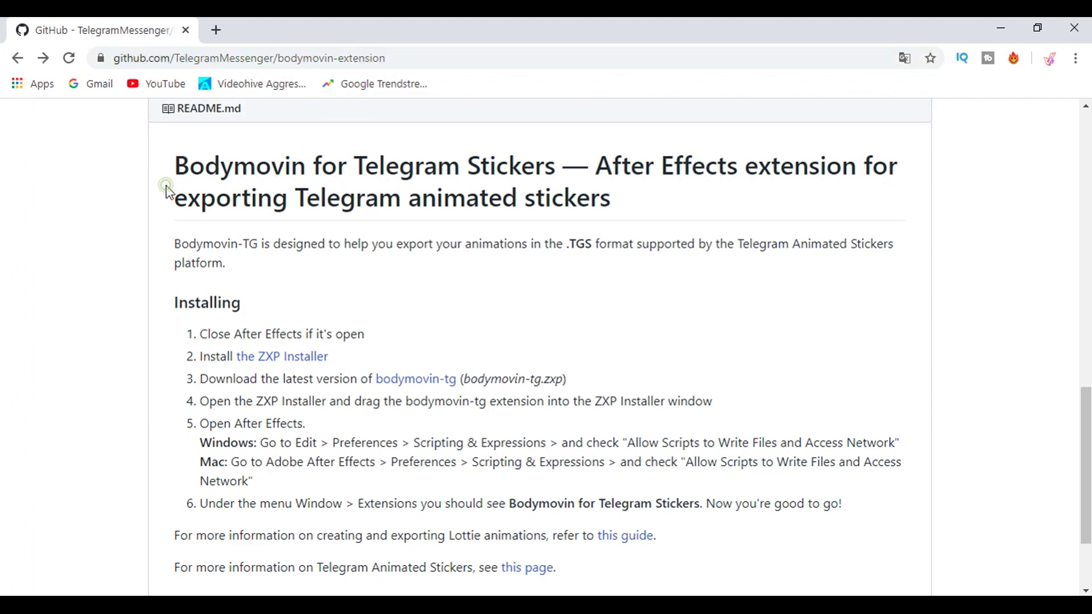
pyautogui.click(216, 335)
pyautogui.rightClick(304, 364)
pyautogui.click(307, 371)
pyautogui.click(251, 32)
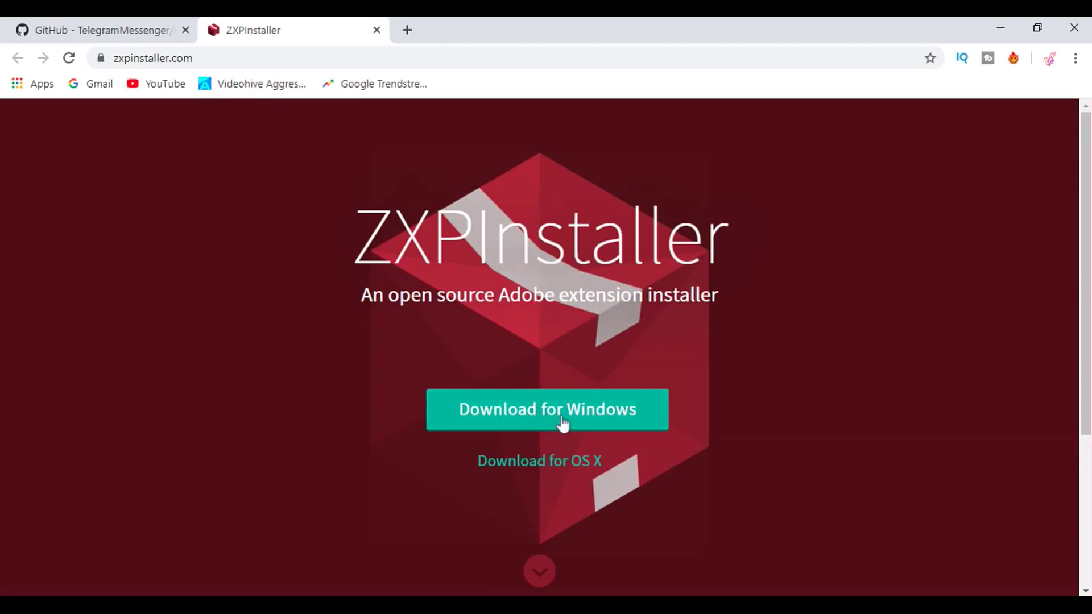
# Download ZXPInstaller for Windows, then go back to the bodymovin-extension README tab.
pyautogui.click(623, 421)
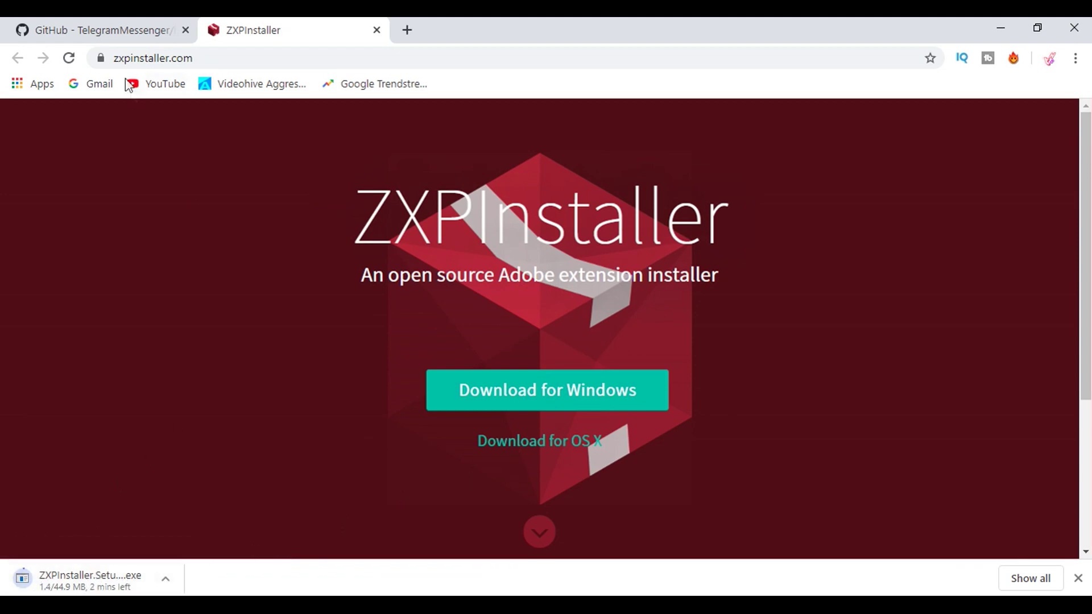
pyautogui.click(128, 30)
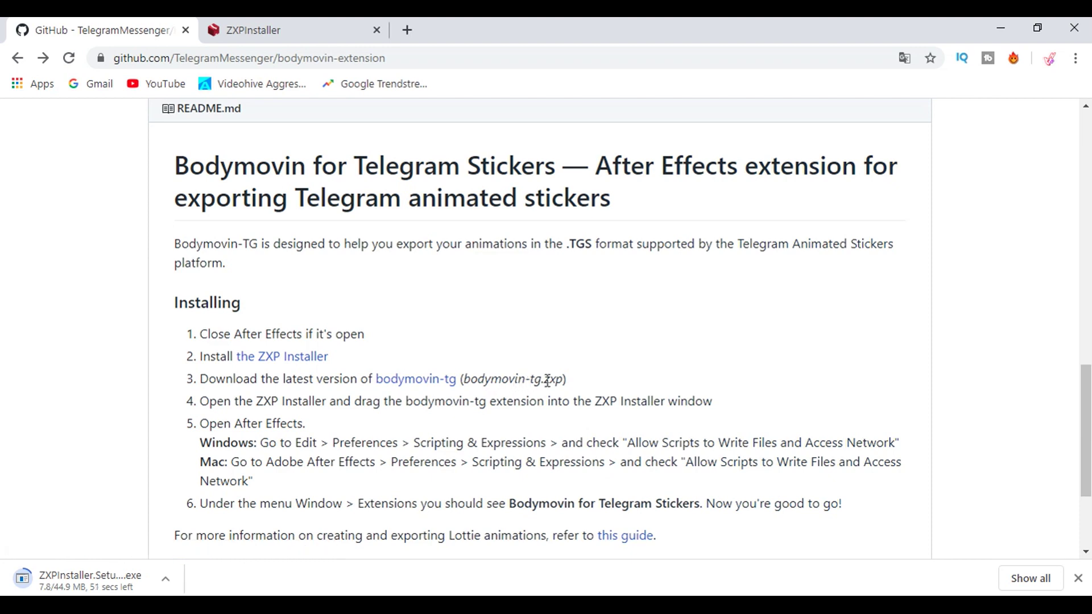
pyautogui.rightClick(414, 377)
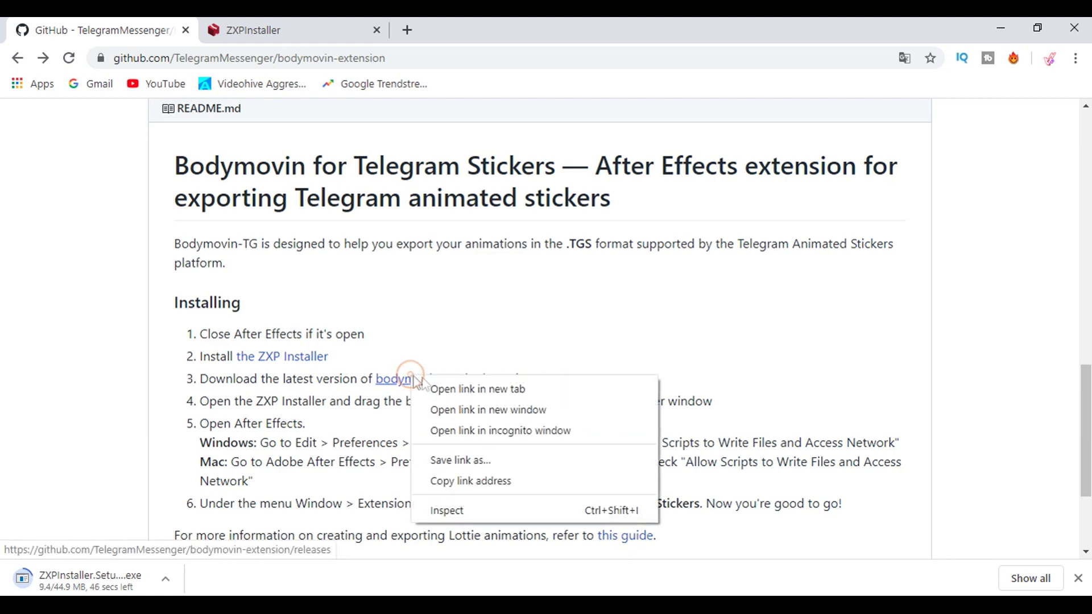
# Download bodymovin-tg.zxp from the v5.5.2.2 release assets, then run the downloaded ZXPInstaller setup.
pyautogui.click(447, 389)
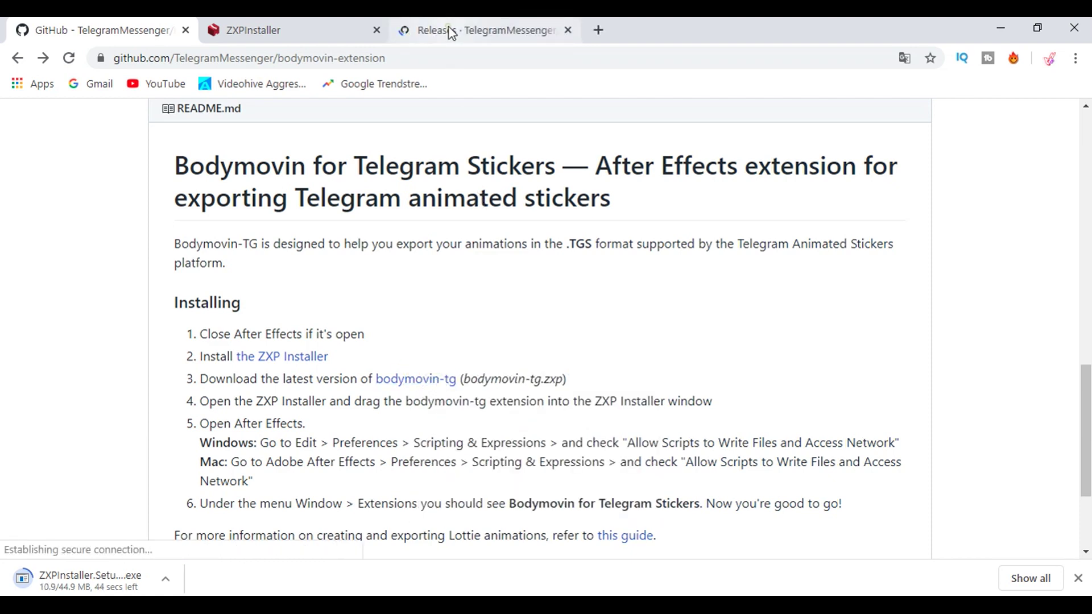
pyautogui.click(449, 32)
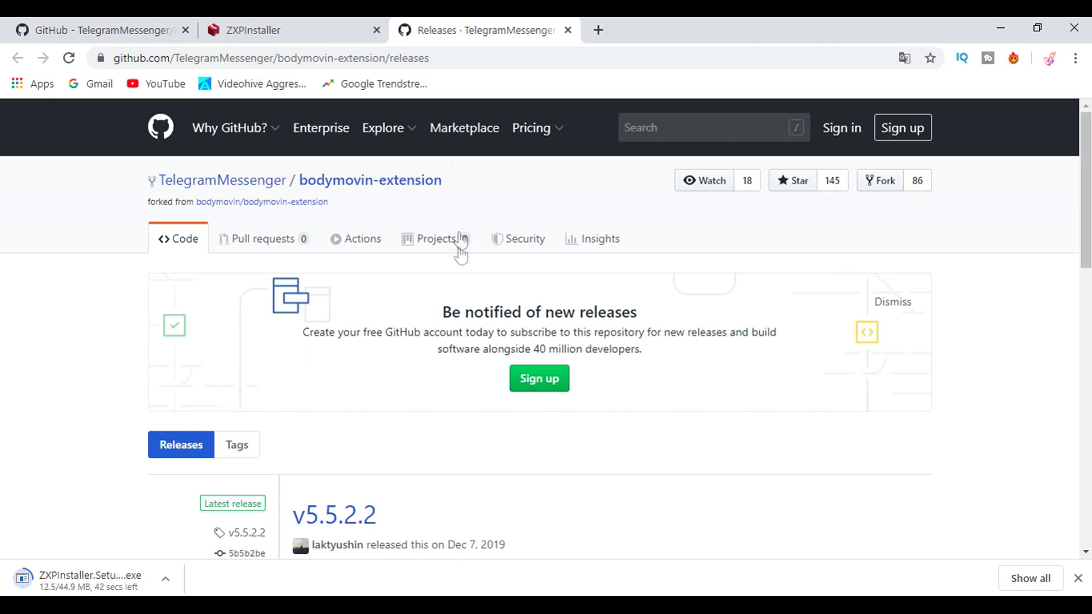
pyautogui.scroll(-4, 459, 311)
pyautogui.scroll(-2, 459, 313)
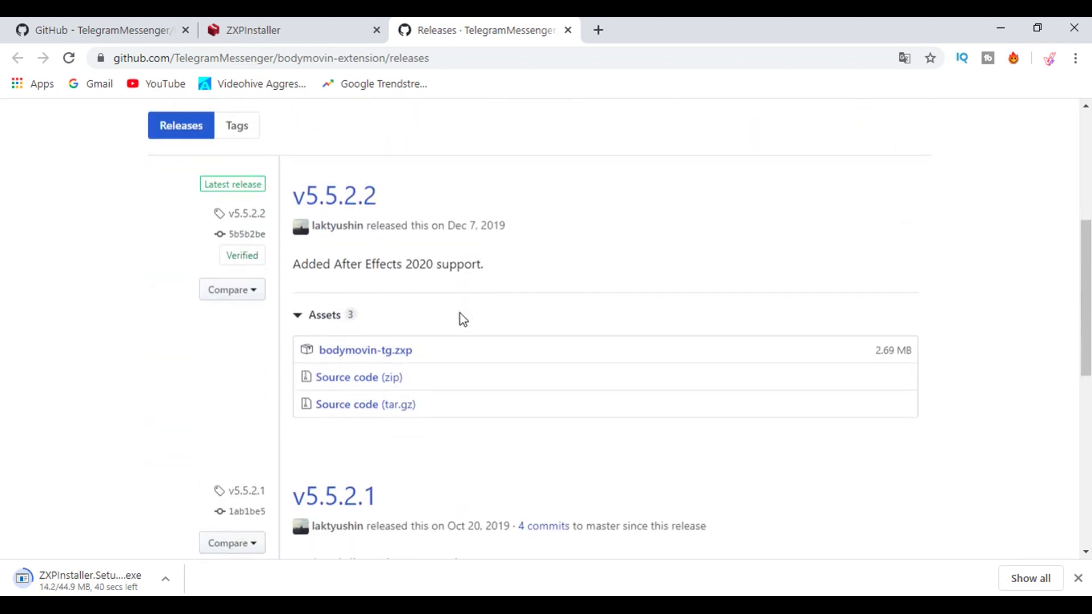
pyautogui.scroll(-1, 460, 313)
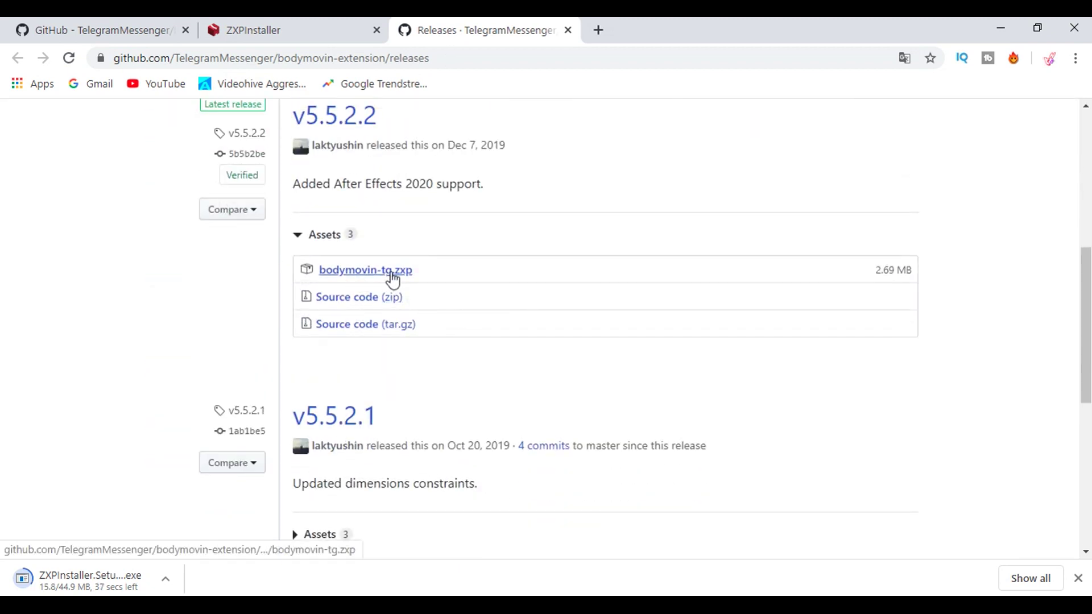
pyautogui.click(350, 278)
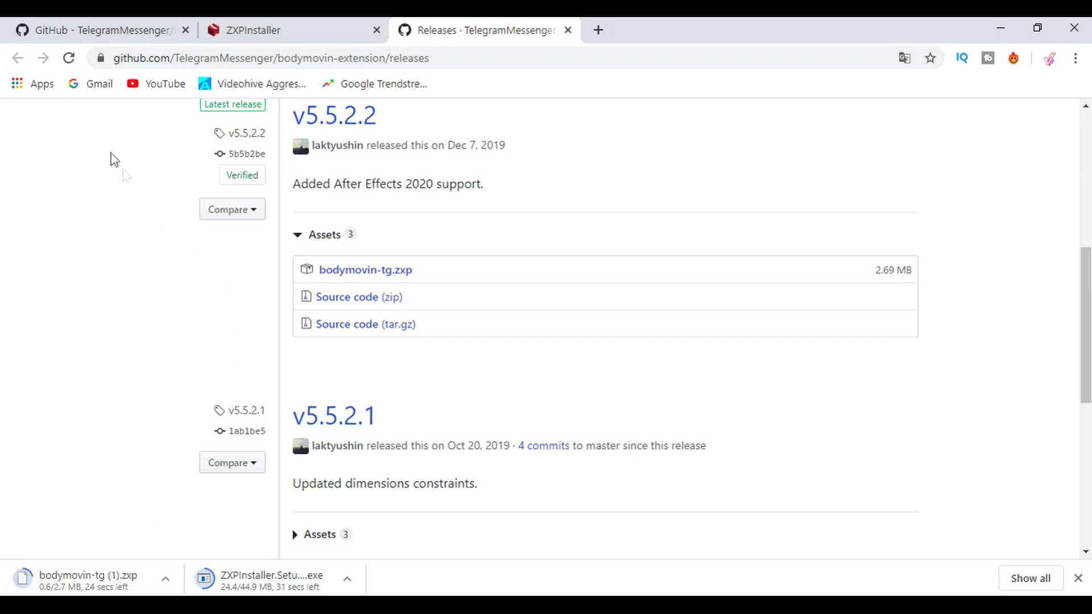
pyautogui.click(69, 25)
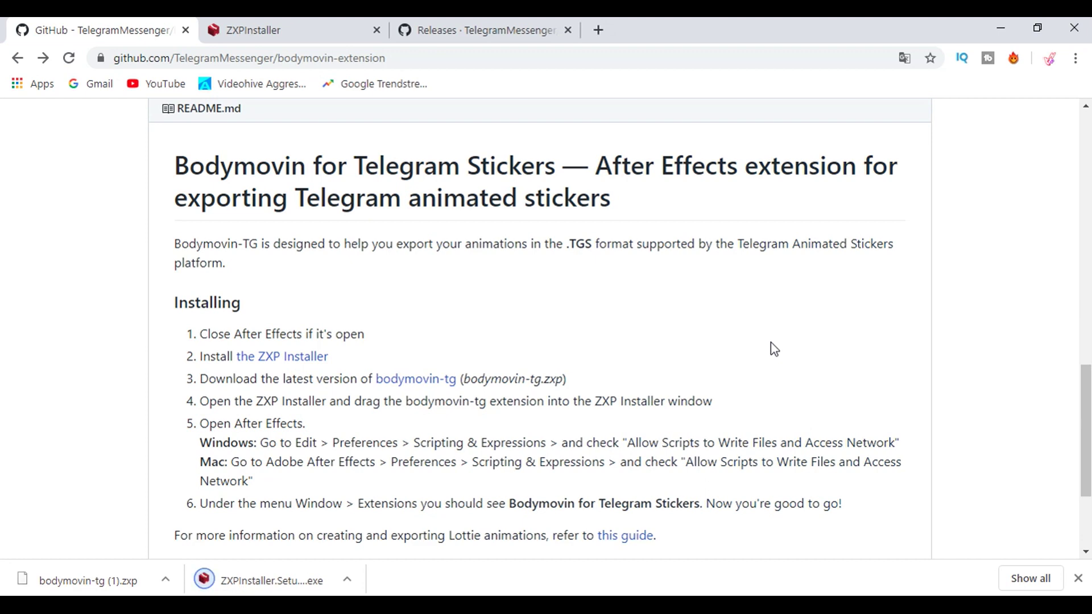
pyautogui.click(255, 569)
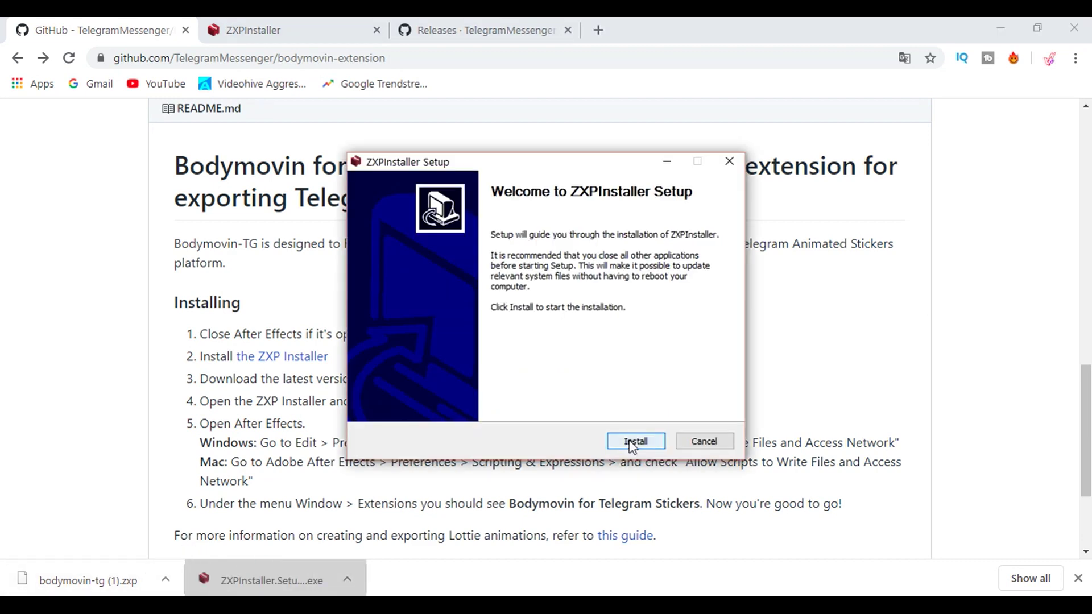
# Install ZXPInstaller, drop bodymovin-tg (1).zxp into it to install the extension, then close both windows.
pyautogui.click(632, 443)
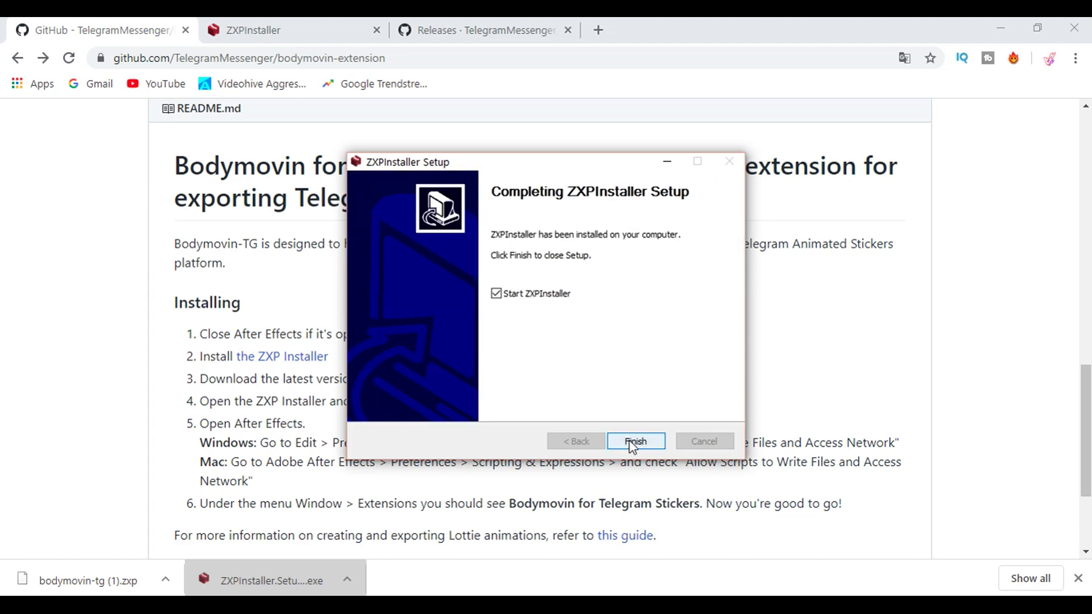
pyautogui.click(631, 442)
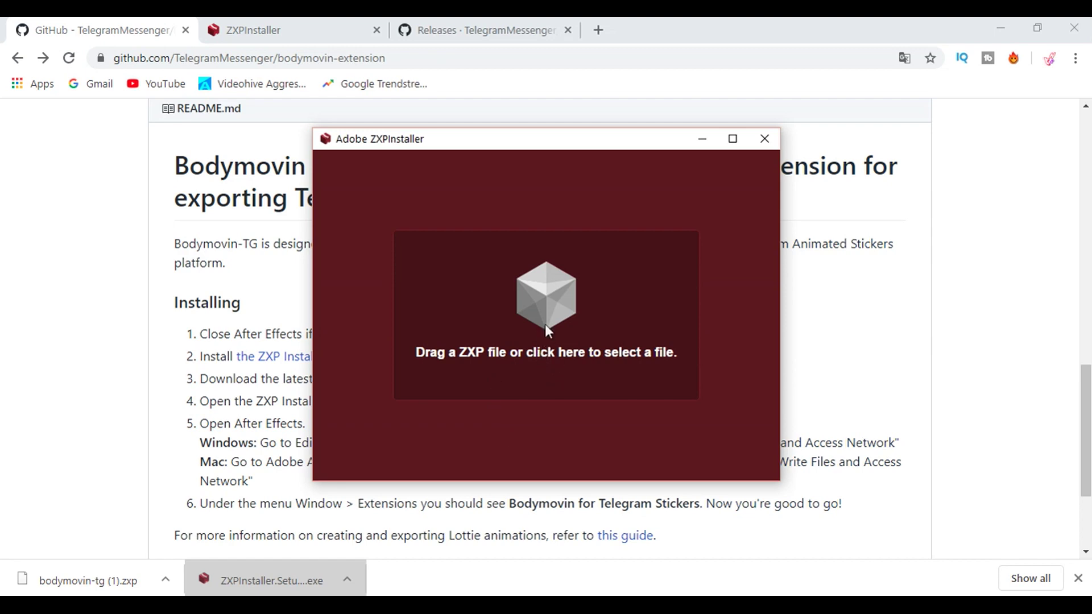
pyautogui.click(544, 336)
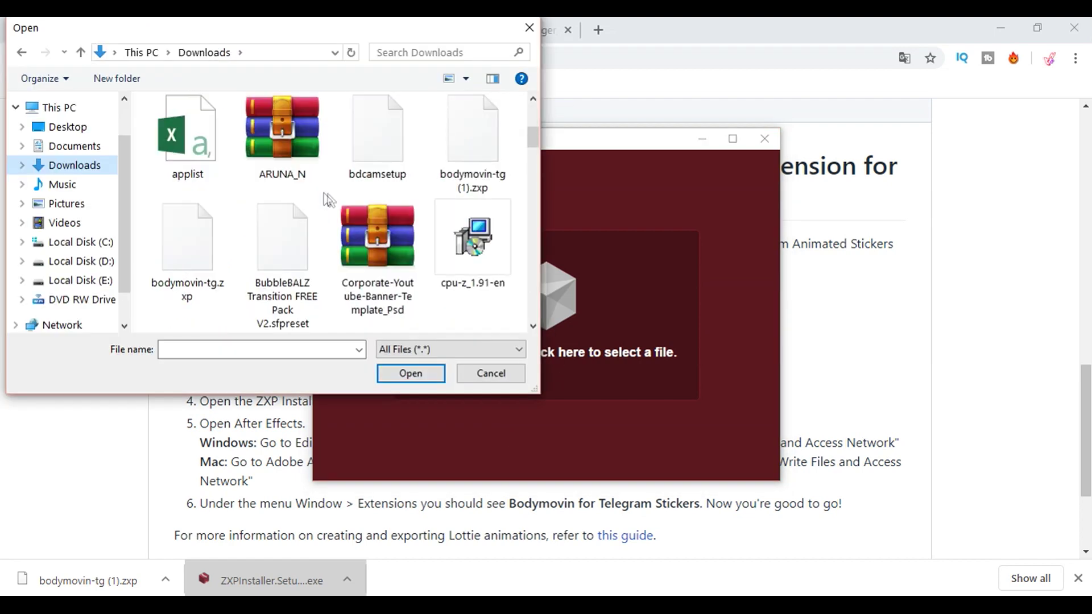
pyautogui.click(473, 142)
pyautogui.moveTo(477, 147); pyautogui.dragTo(574, 318)
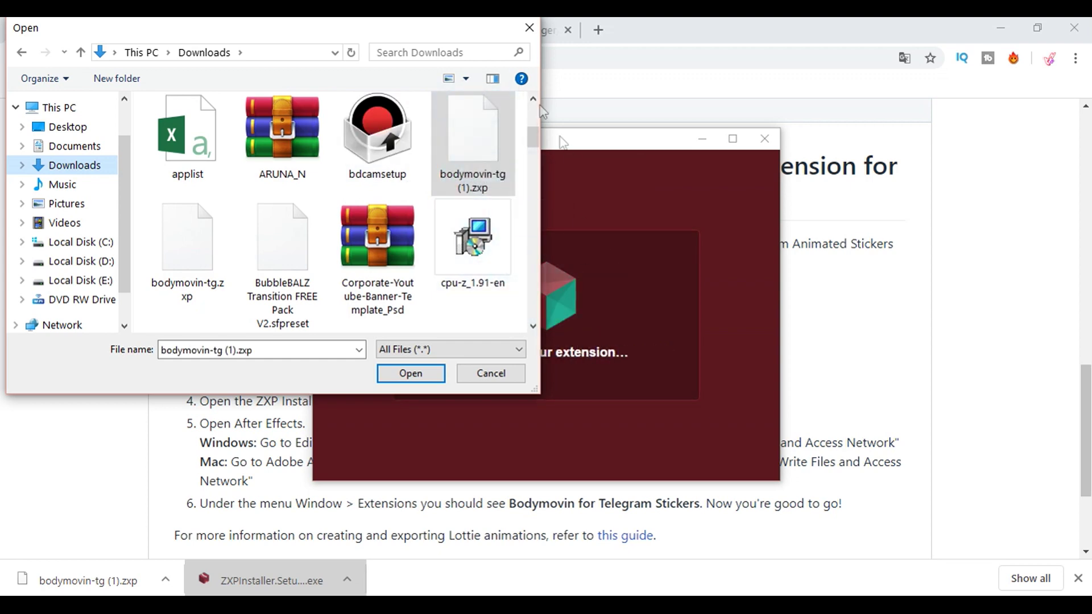
pyautogui.click(528, 28)
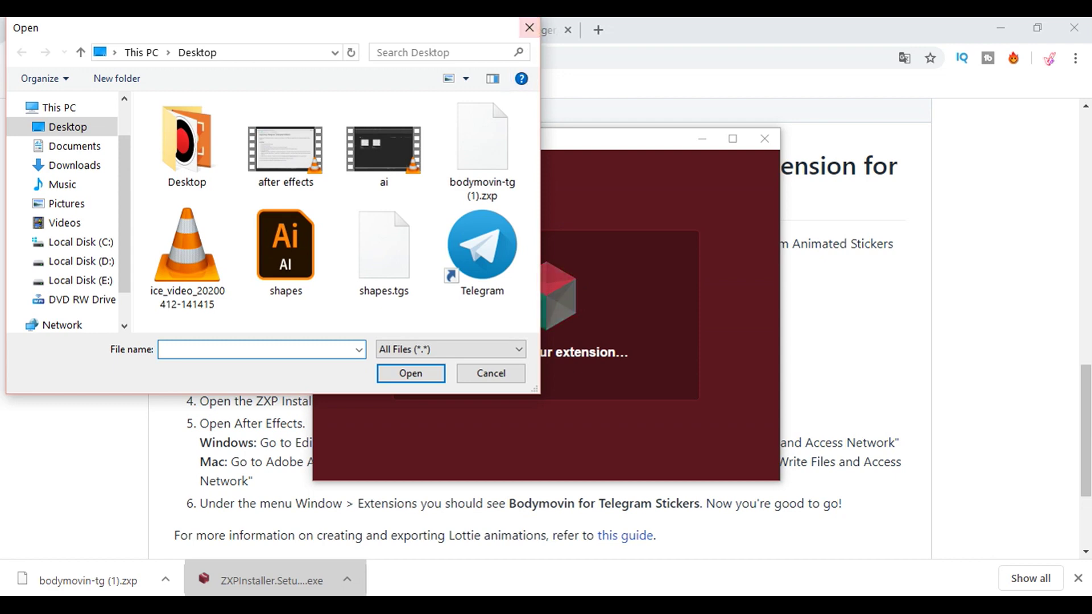
pyautogui.click(528, 27)
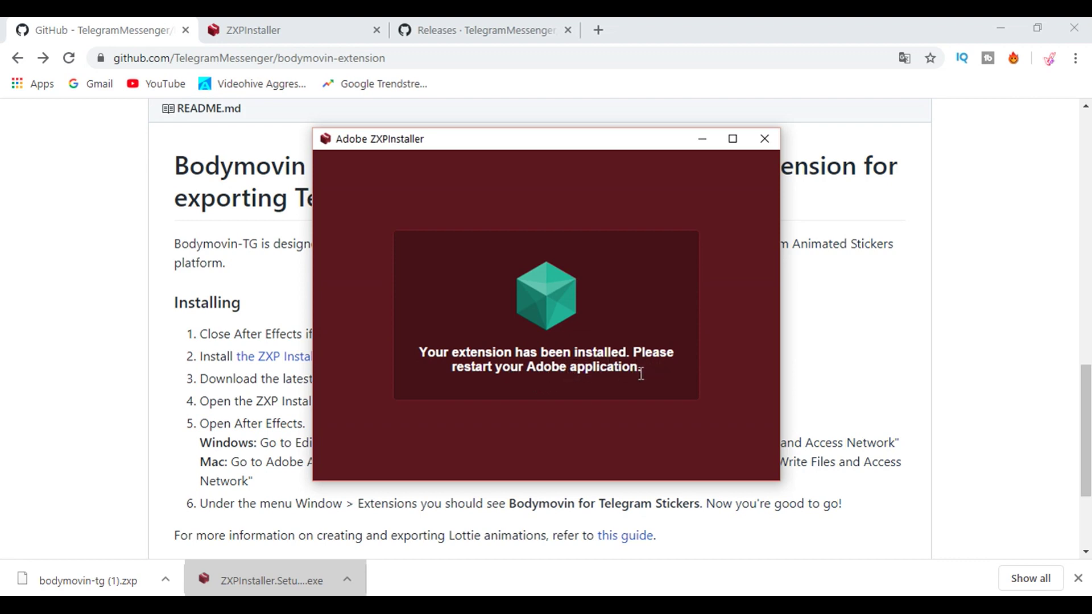
pyautogui.click(764, 139)
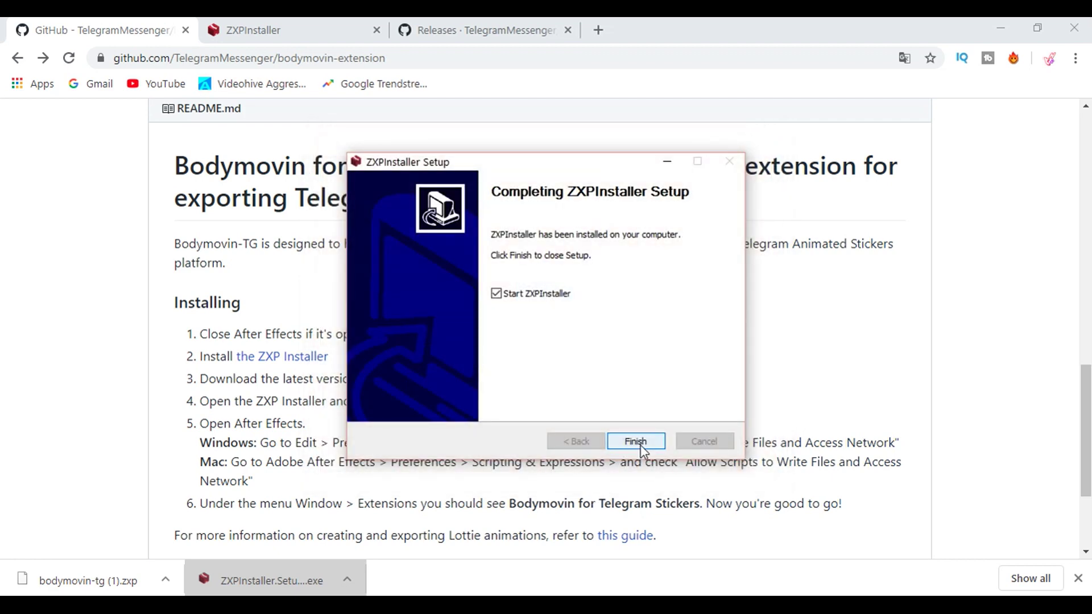
pyautogui.click(635, 441)
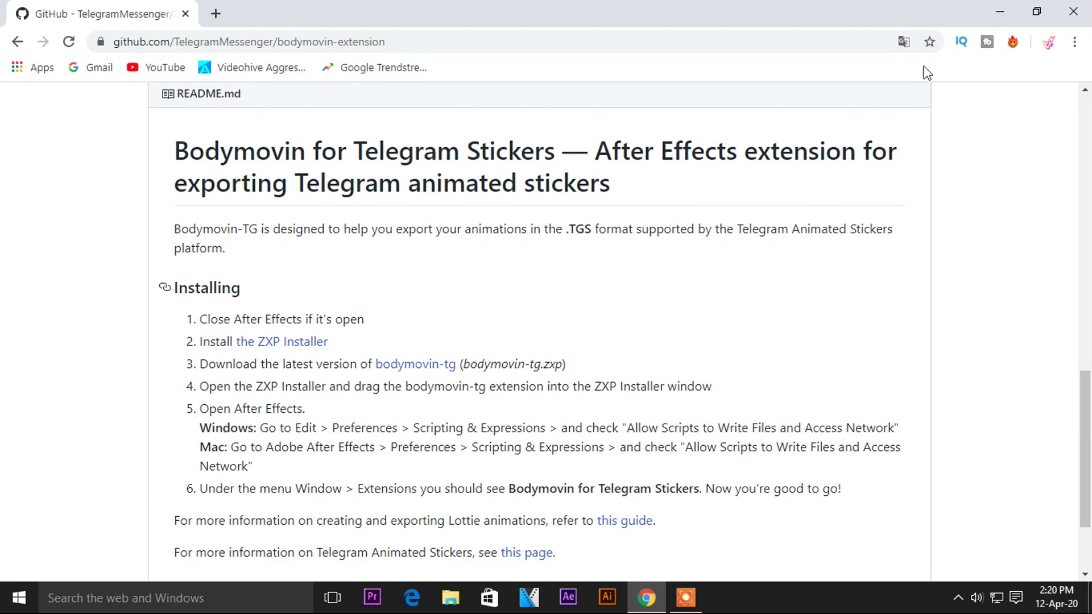
# Minimize Chrome and launch Adobe Illustrator from the taskbar.
pyautogui.click(997, 15)
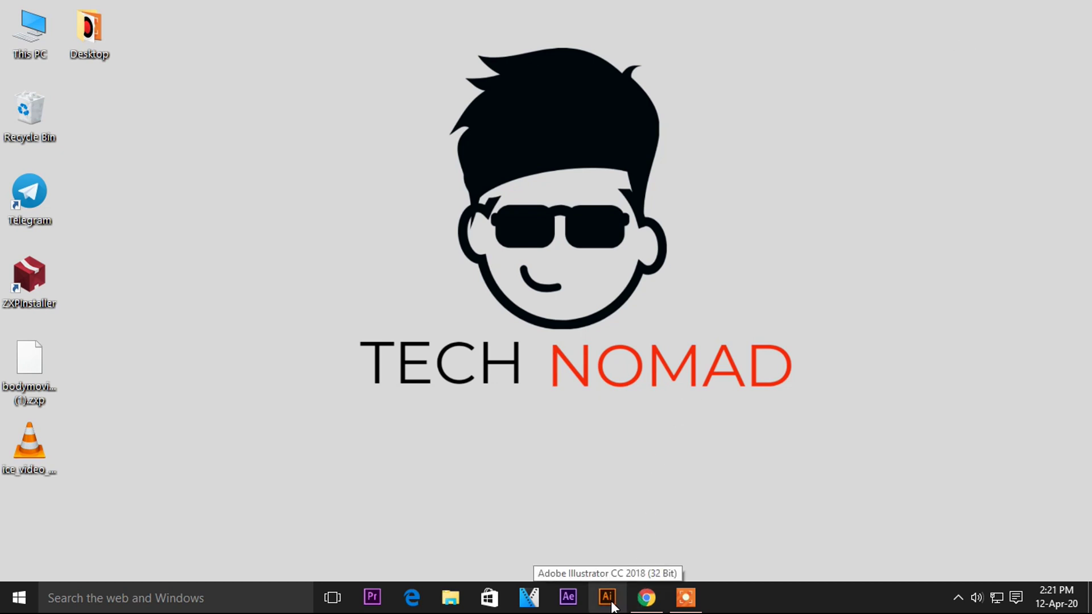
pyautogui.click(607, 597)
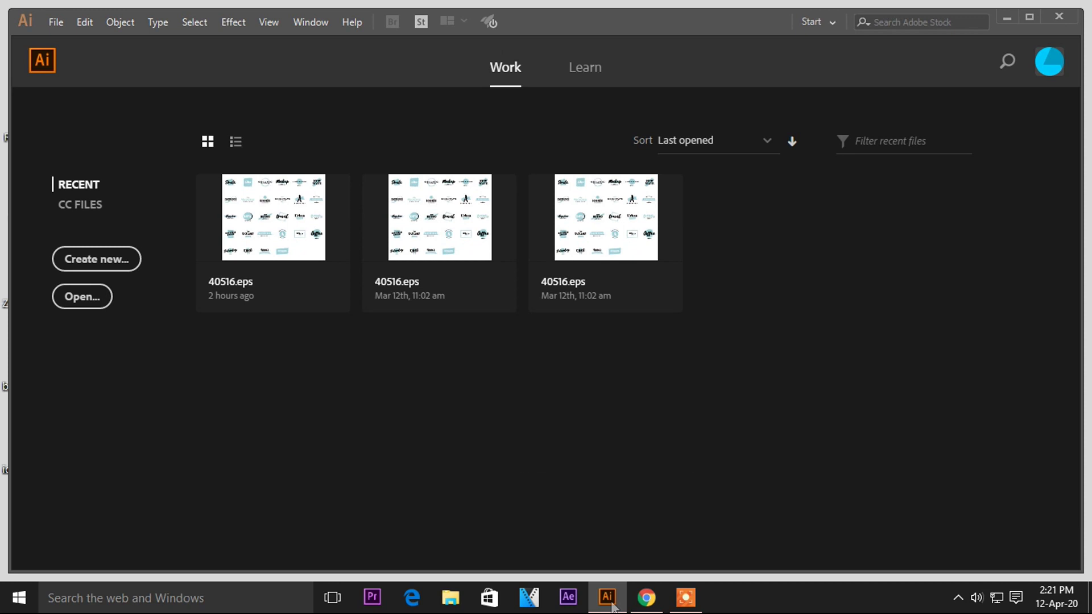
# Create a new 512 × 512 px Illustrator document named 'shapes'.
pyautogui.click(124, 263)
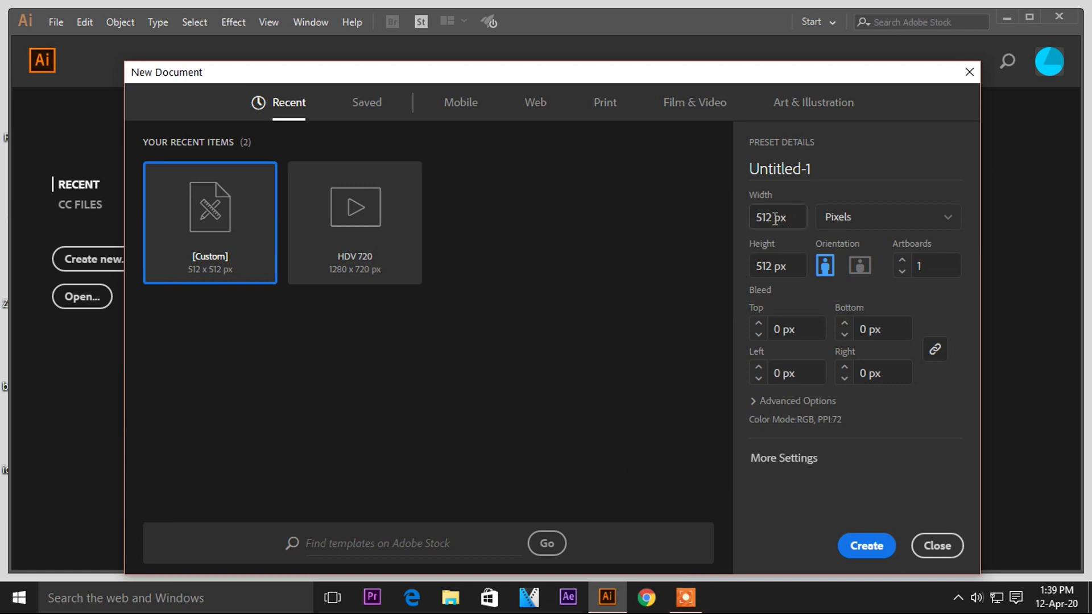
pyautogui.click(783, 218)
pyautogui.click(773, 267)
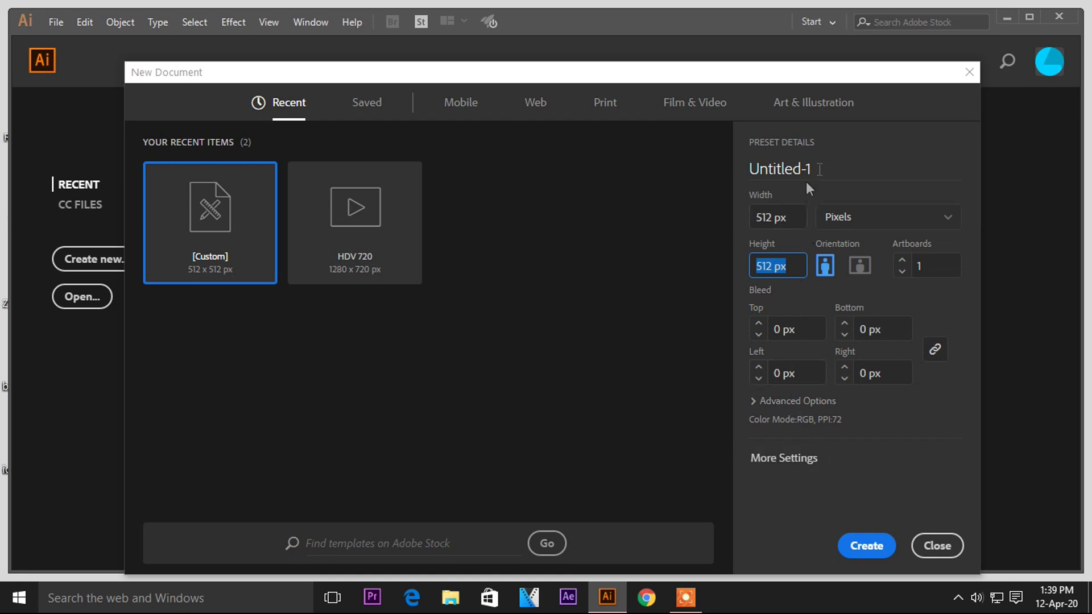
pyautogui.doubleClick(830, 166)
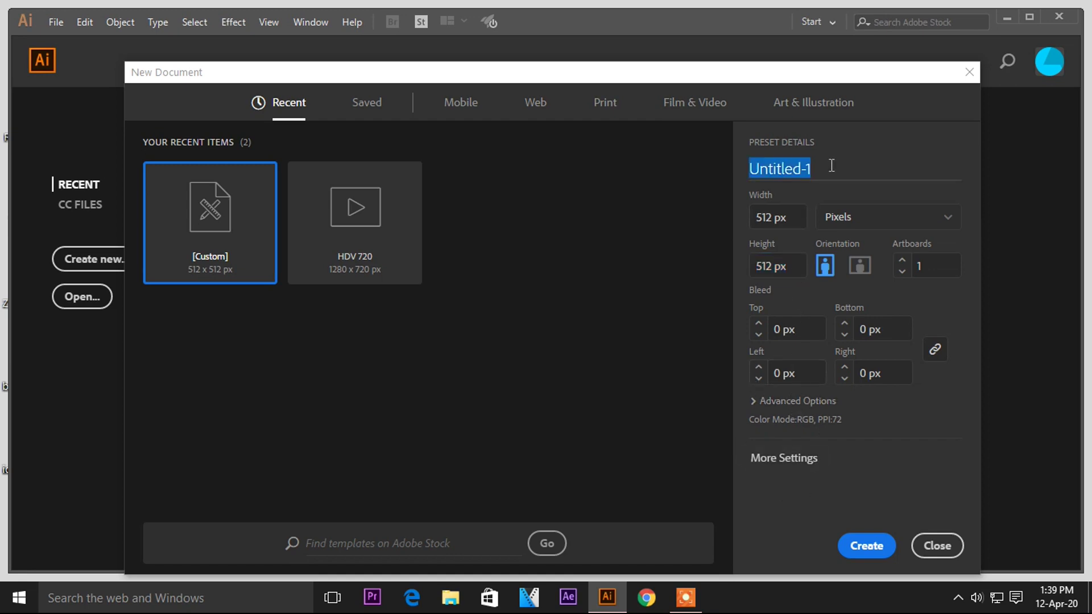
pyautogui.write('shapes')
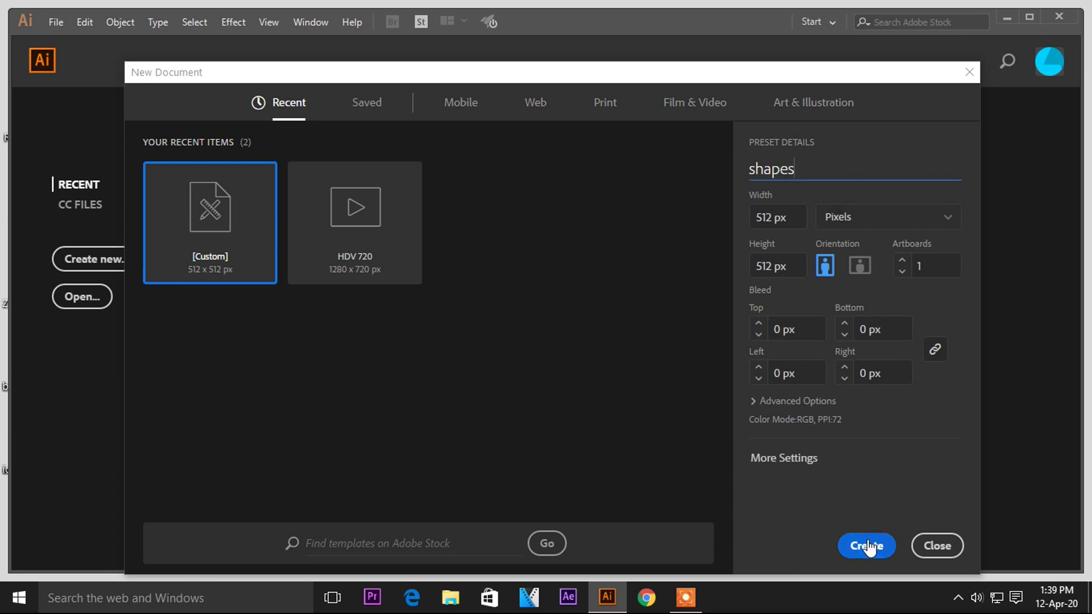
pyautogui.click(869, 545)
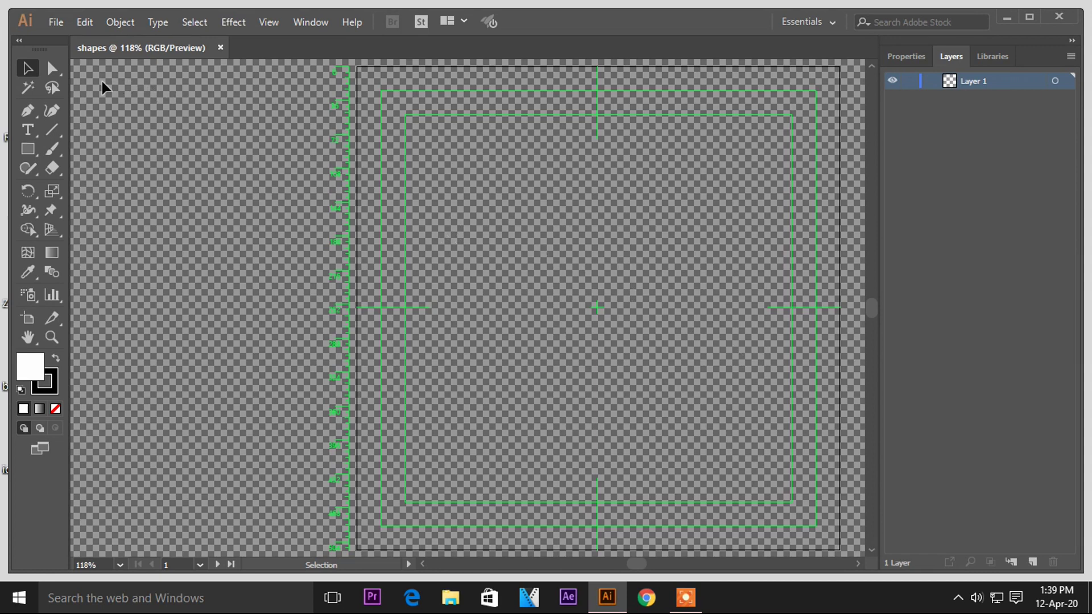
# Draw a tall rectangle in the upper middle of the artboard with a #F90303 red fill.
pyautogui.click(29, 150)
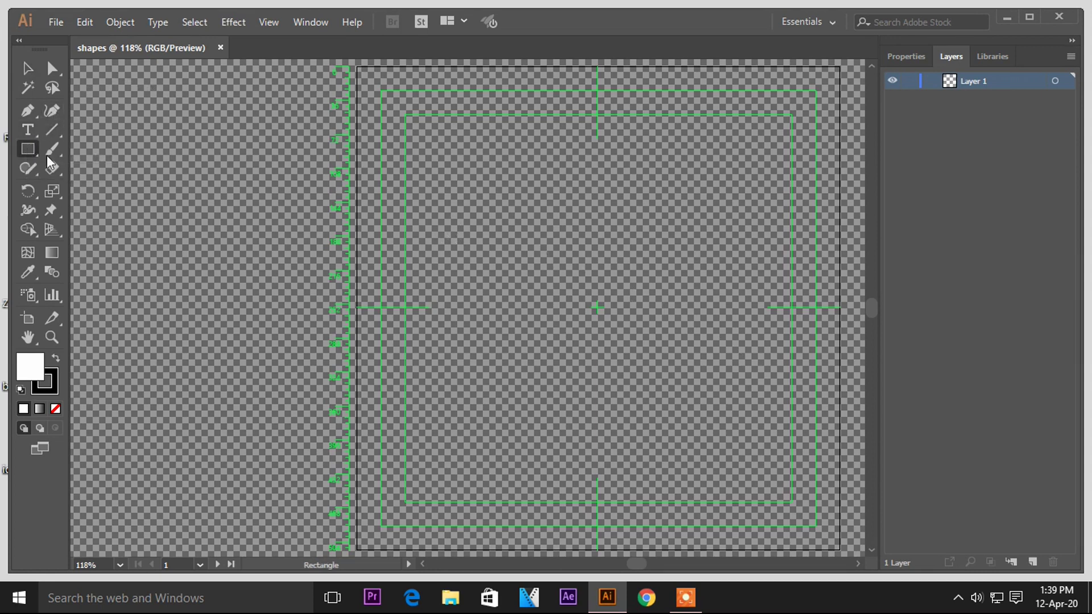
pyautogui.moveTo(439, 200)
pyautogui.mouseDown()
pyautogui.moveTo(498, 317)
pyautogui.moveTo(552, 355)
pyautogui.mouseUp()
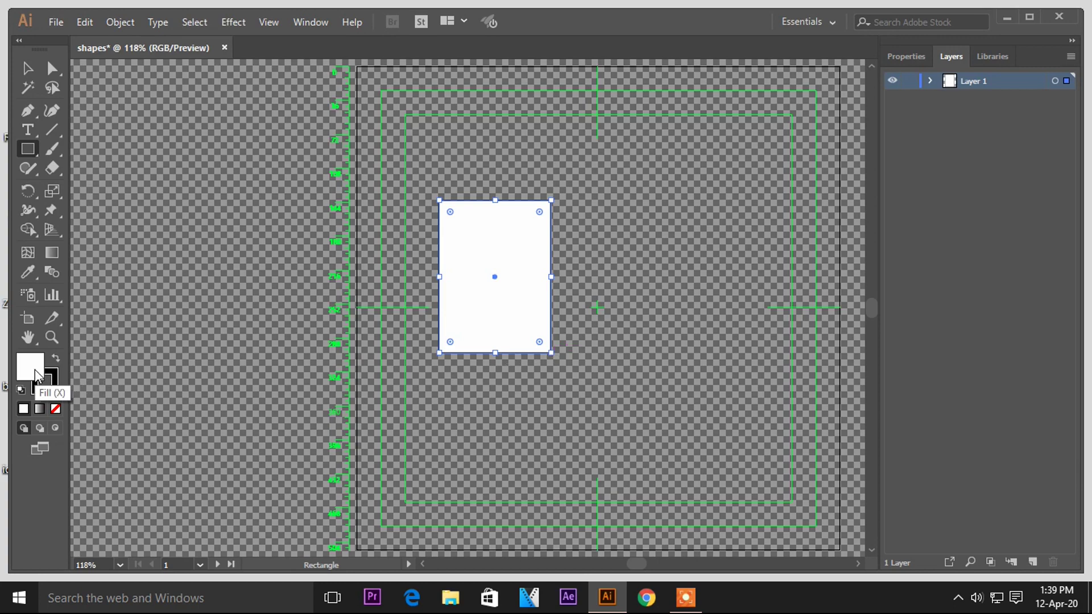
pyautogui.doubleClick(35, 375)
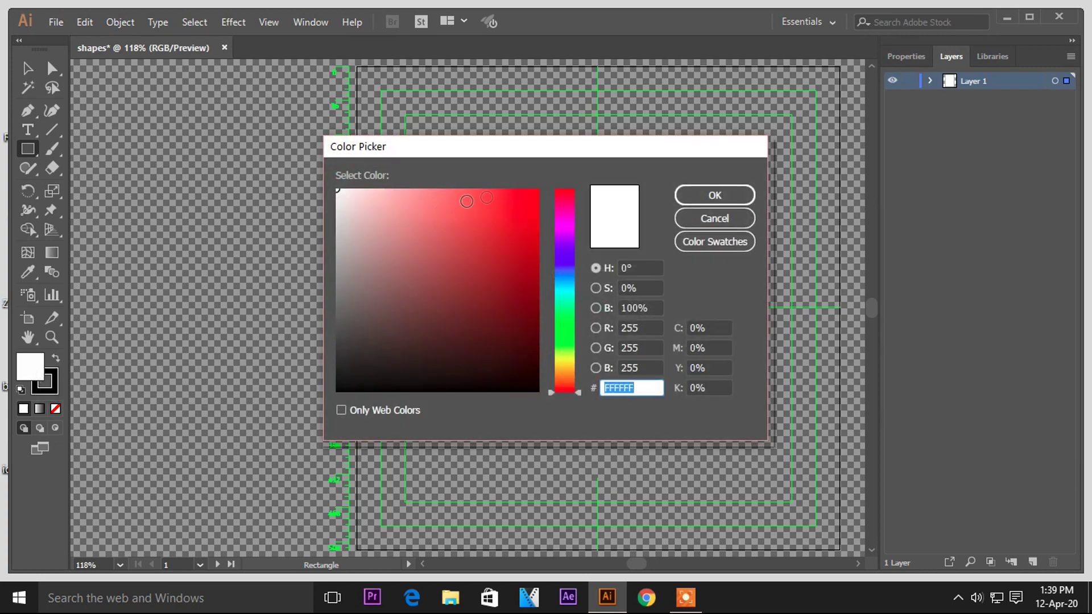
pyautogui.click(537, 192)
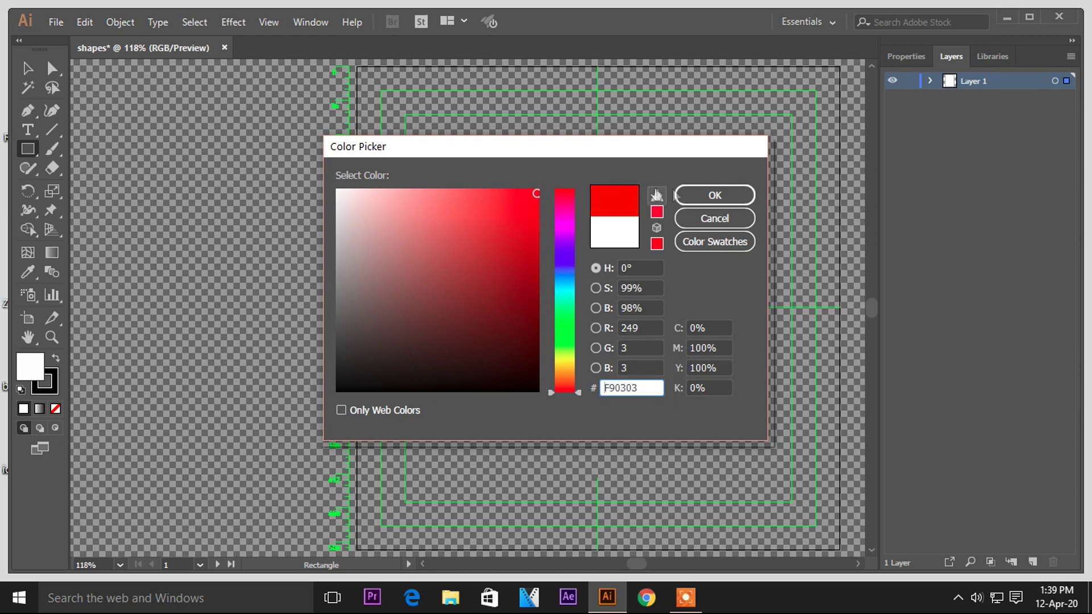
pyautogui.click(695, 192)
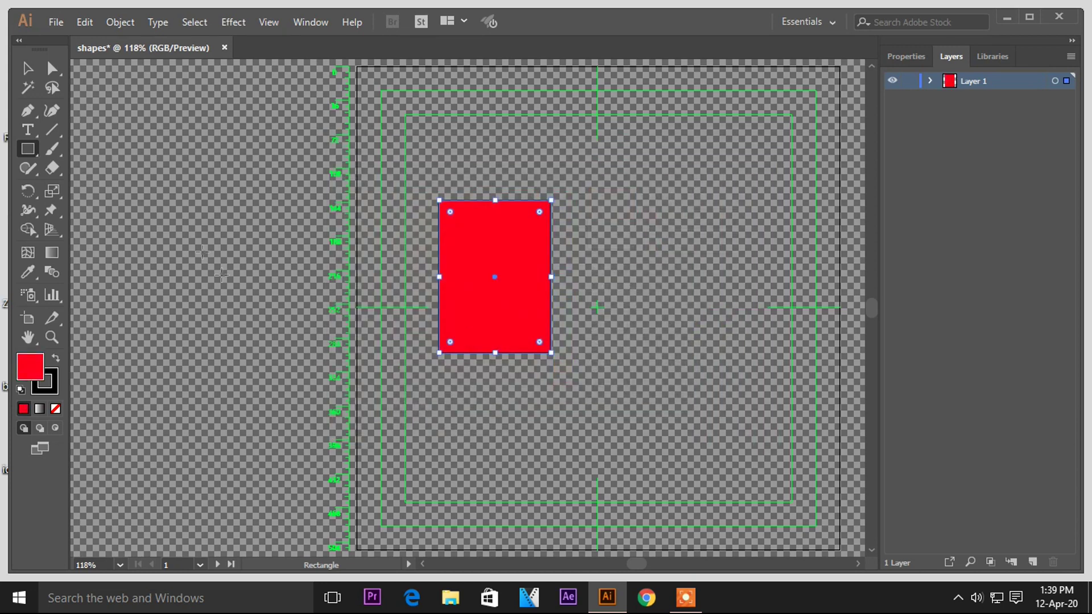
pyautogui.click(32, 152)
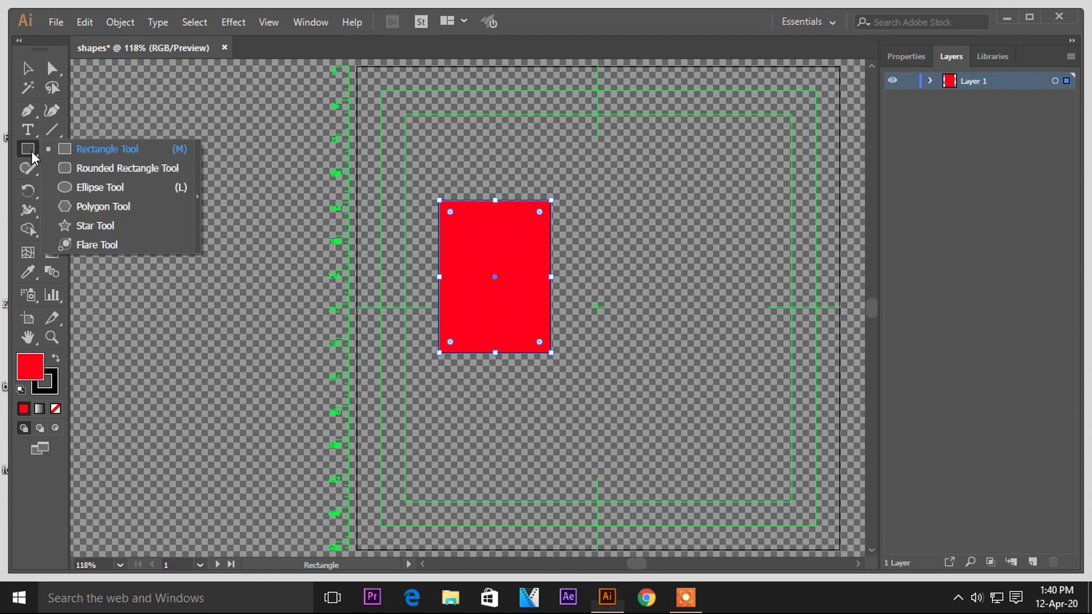
# Draw an ellipse below and right of the rectangle and fill it black.
pyautogui.click(81, 186)
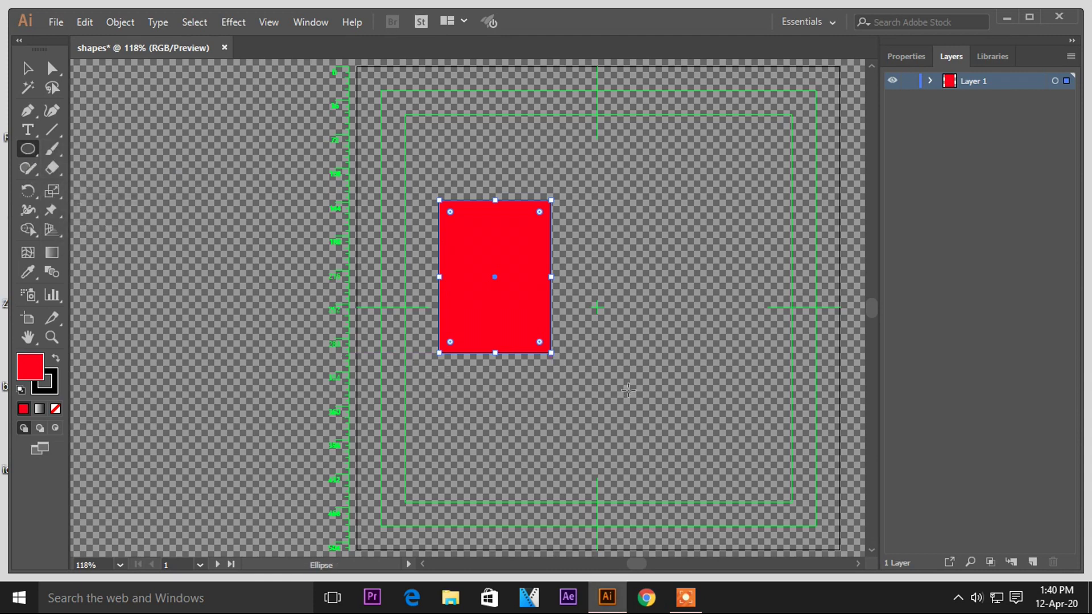
pyautogui.moveTo(640, 375); pyautogui.dragTo(530, 461)
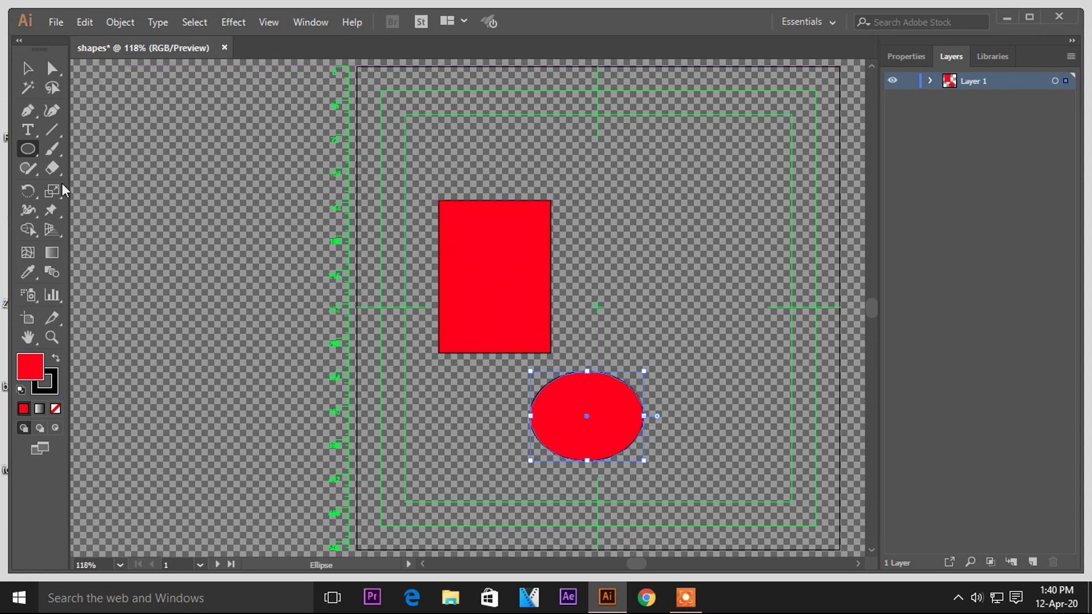
pyautogui.doubleClick(33, 377)
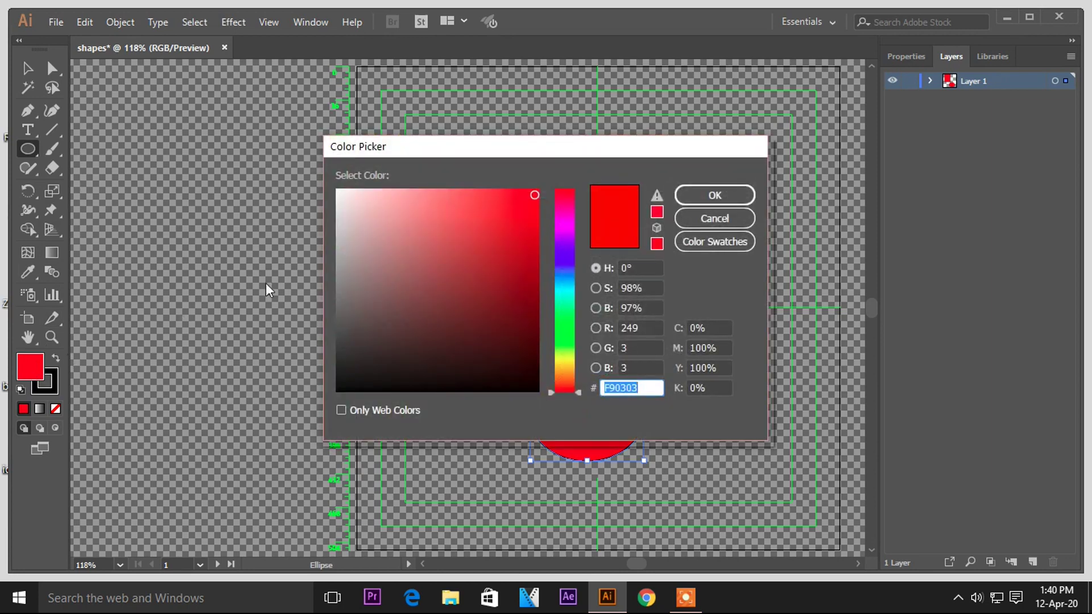
pyautogui.click(345, 385)
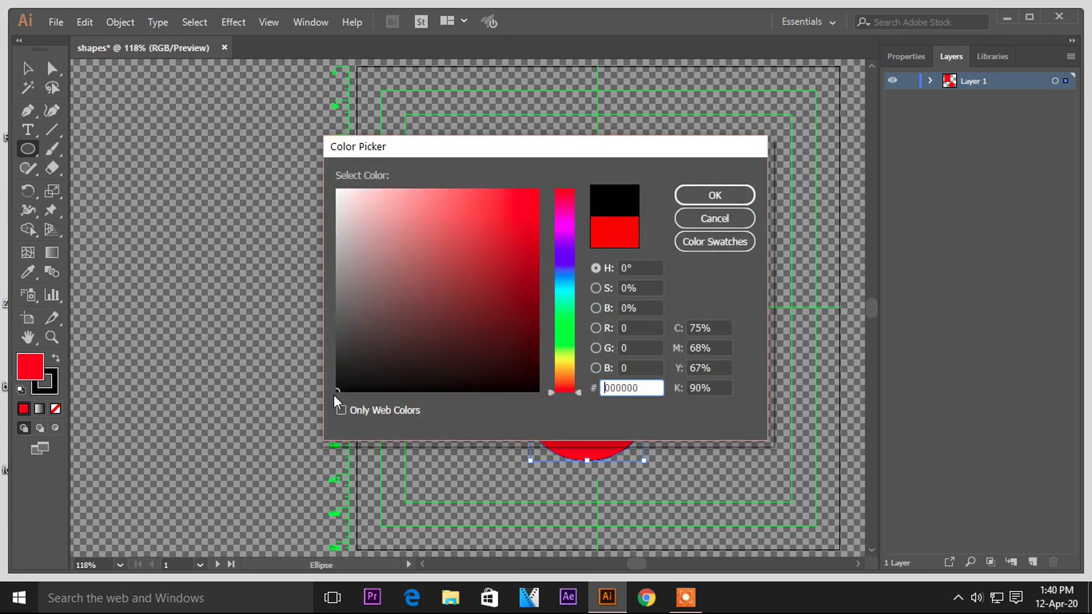
pyautogui.click(715, 195)
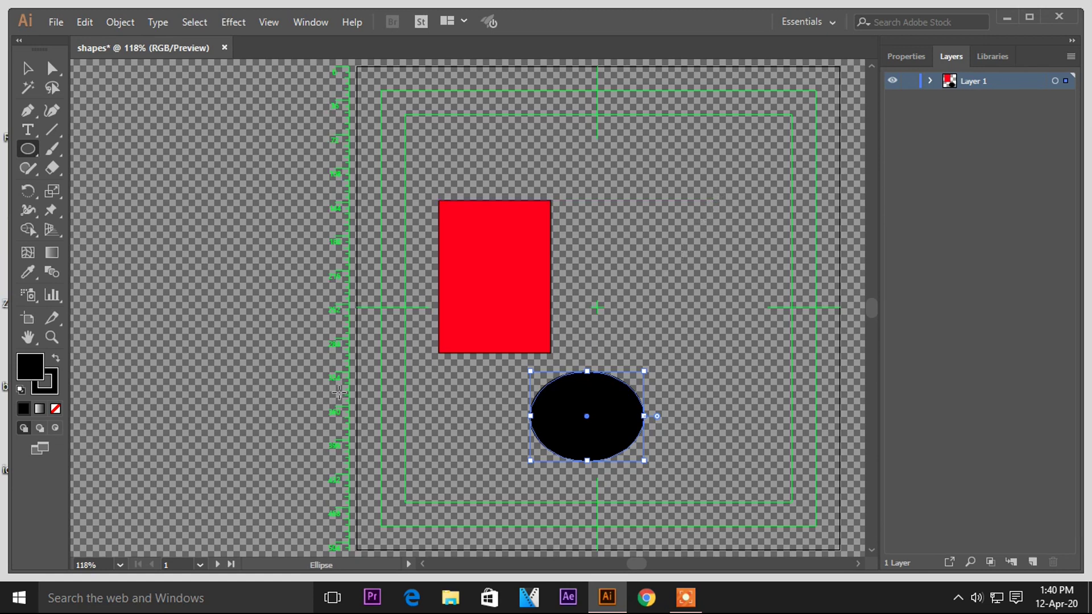
# Move the black ellipse up and right, enlarge it, and rotate it slightly clockwise.
pyautogui.click(27, 68)
pyautogui.moveTo(595, 410)
pyautogui.mouseDown()
pyautogui.moveTo(699, 357)
pyautogui.moveTo(700, 292)
pyautogui.mouseUp()
pyautogui.moveTo(636, 346); pyautogui.dragTo(608, 374)
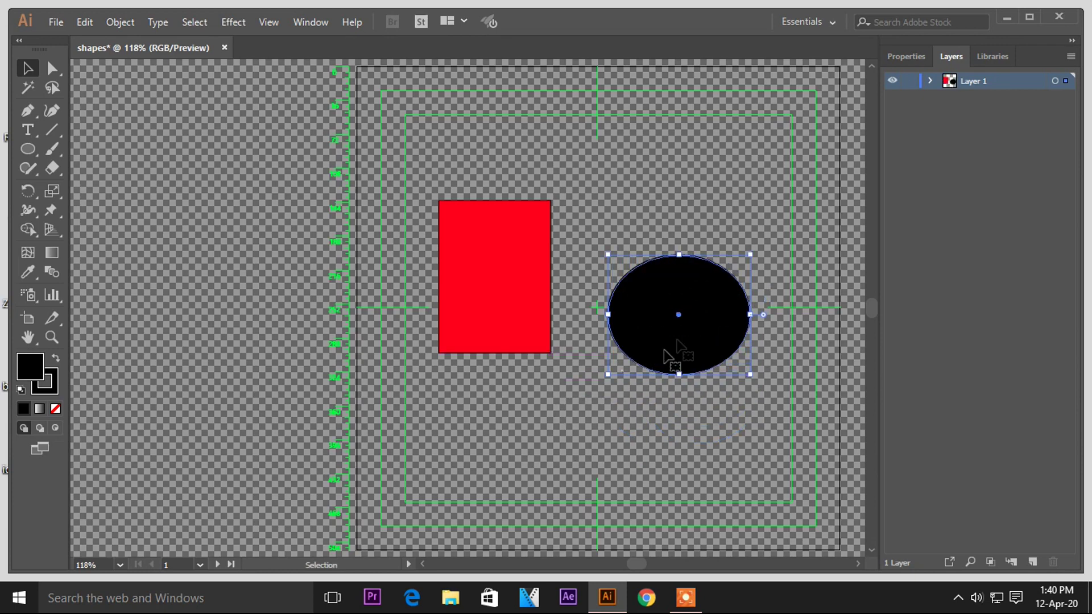
pyautogui.moveTo(612, 253); pyautogui.dragTo(614, 250)
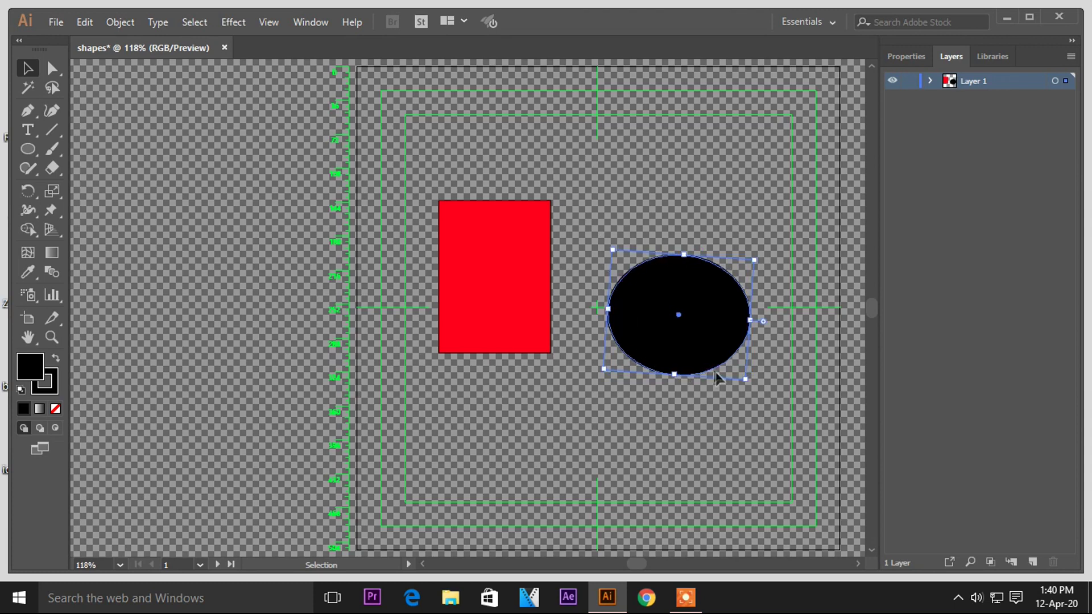
pyautogui.click(52, 130)
# Draw a roughly 147 px straight line diagonally across the black ellipse through its centre.
pyautogui.doubleClick(52, 129)
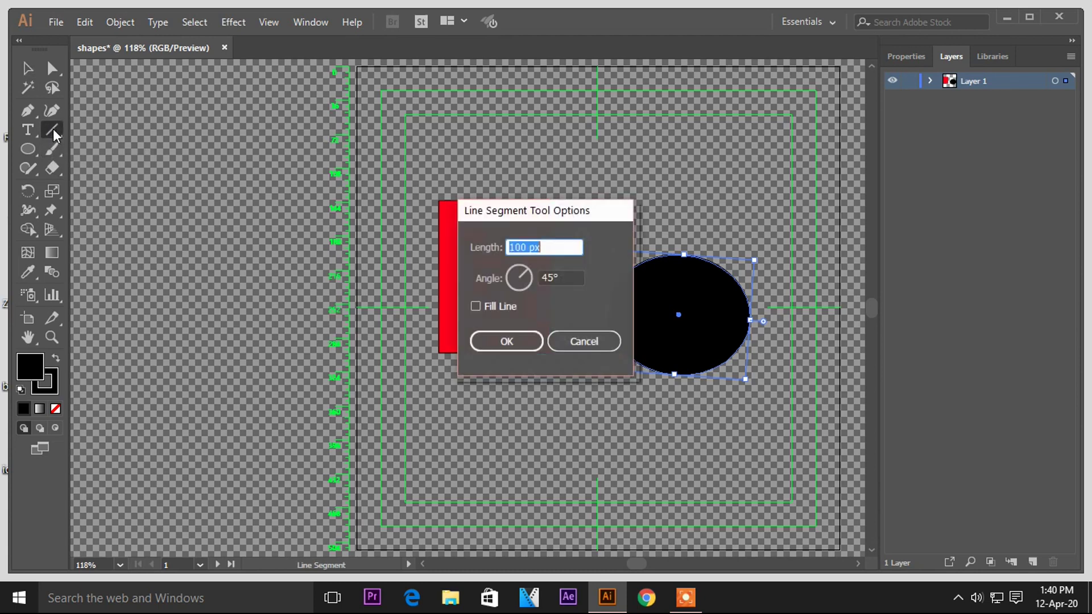
pyautogui.click(492, 339)
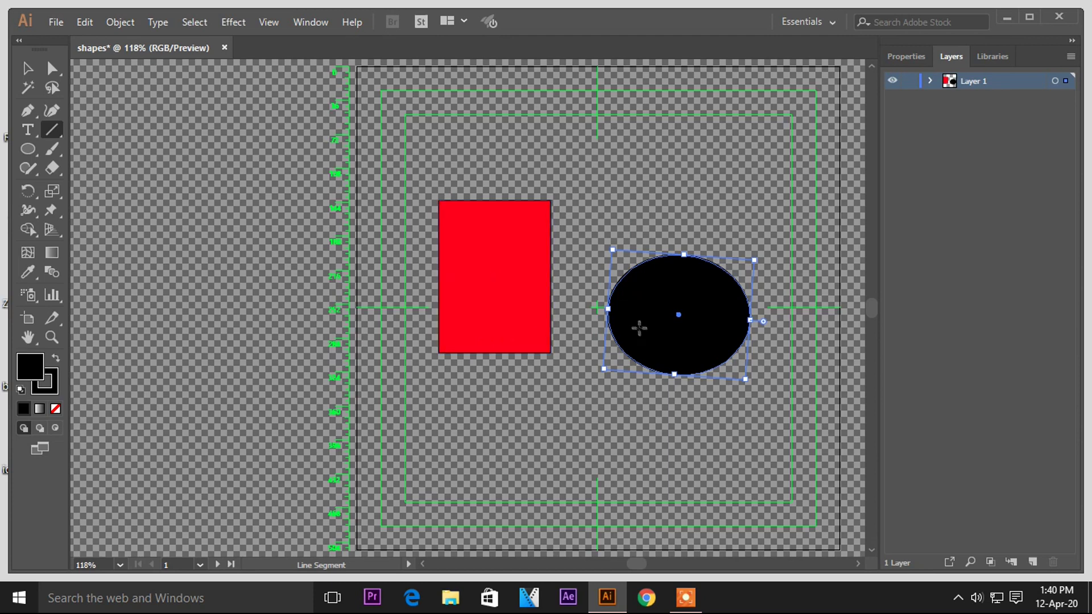
pyautogui.click(28, 75)
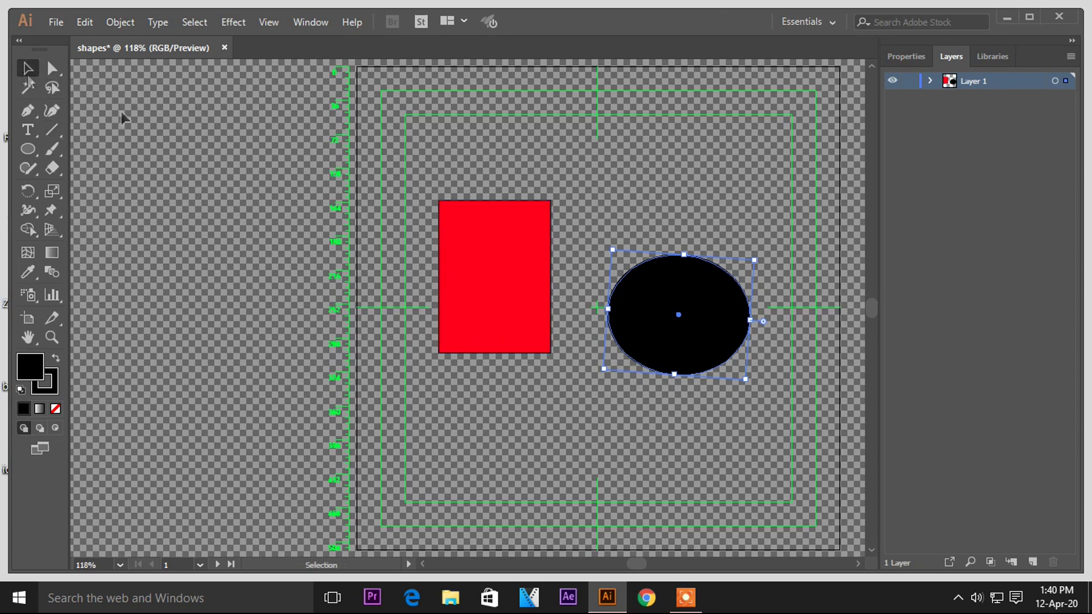
pyautogui.click(446, 124)
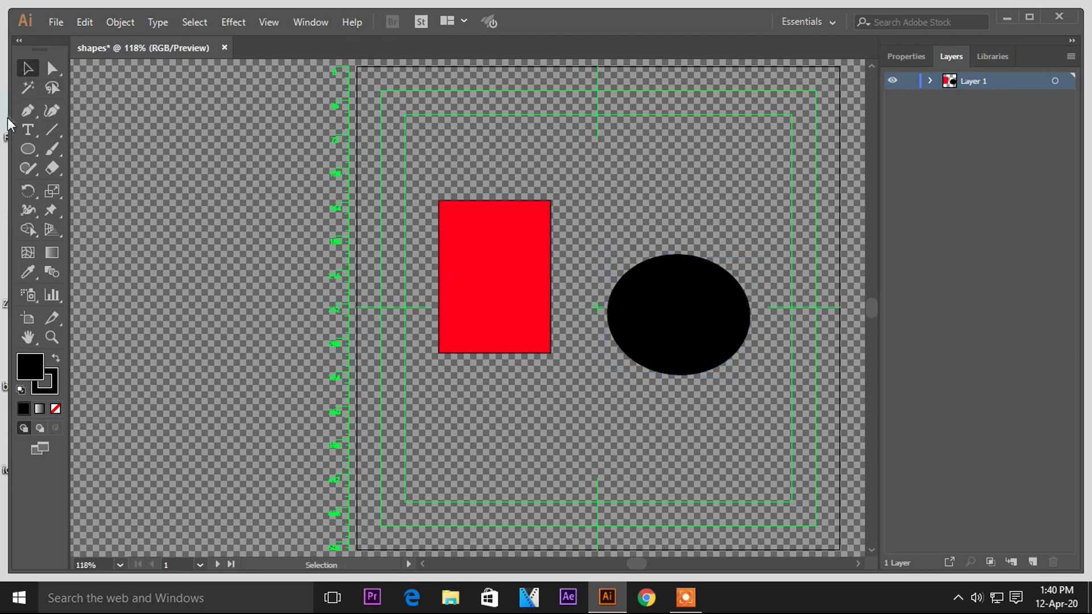
pyautogui.click(53, 131)
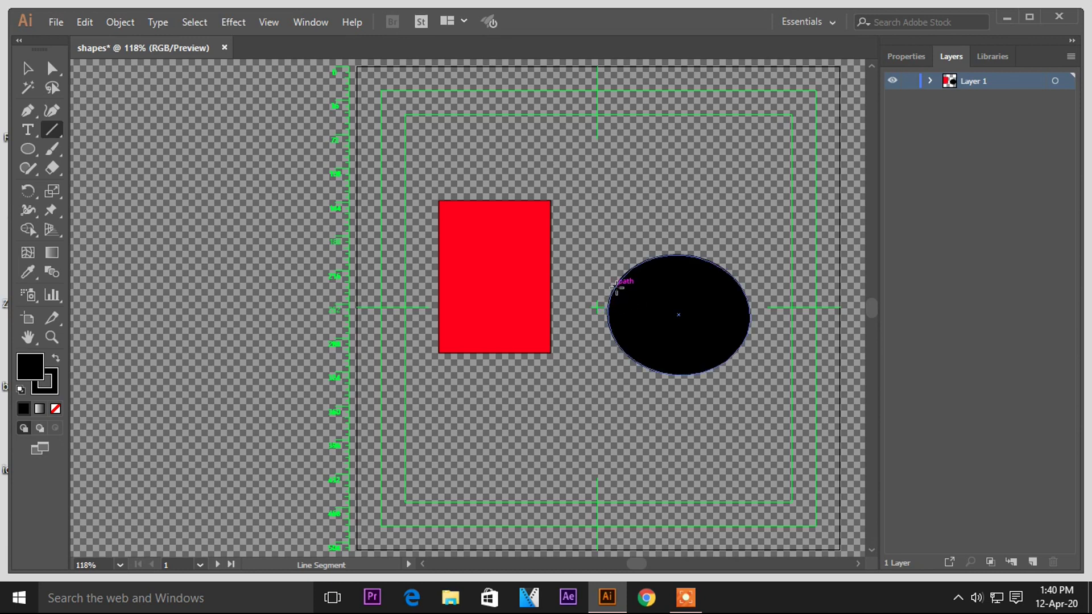
pyautogui.moveTo(616, 288); pyautogui.dragTo(678, 321)
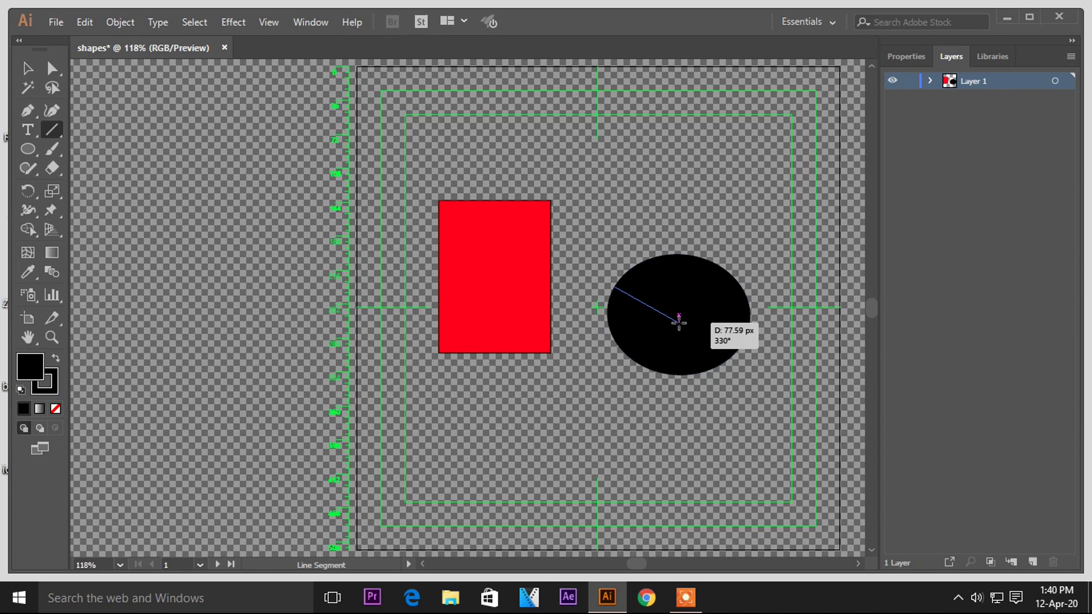
pyautogui.moveTo(679, 321); pyautogui.dragTo(743, 343)
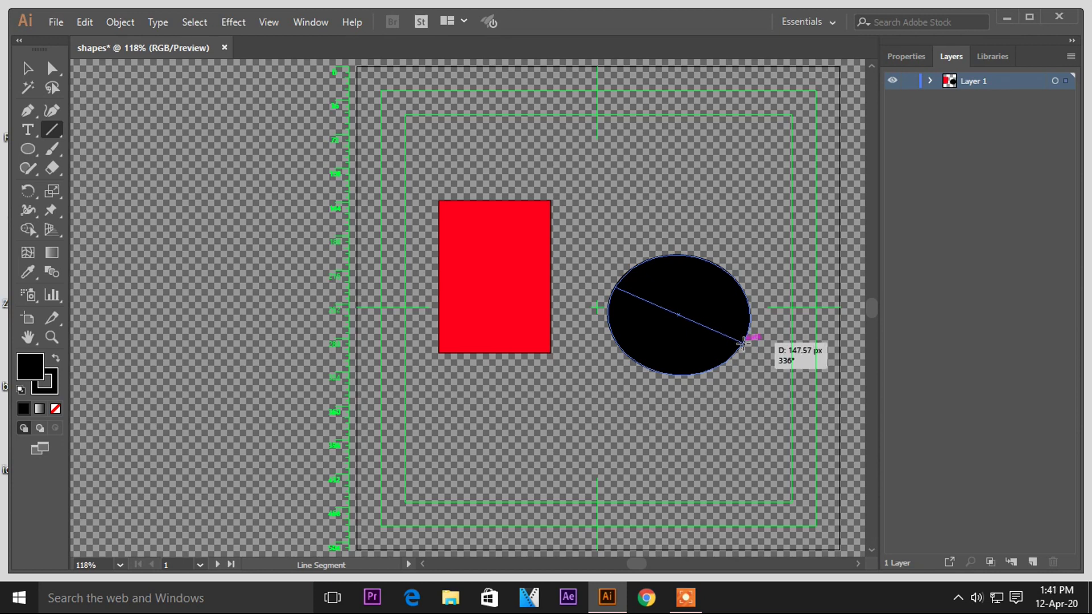
pyautogui.moveTo(743, 342); pyautogui.dragTo(743, 343)
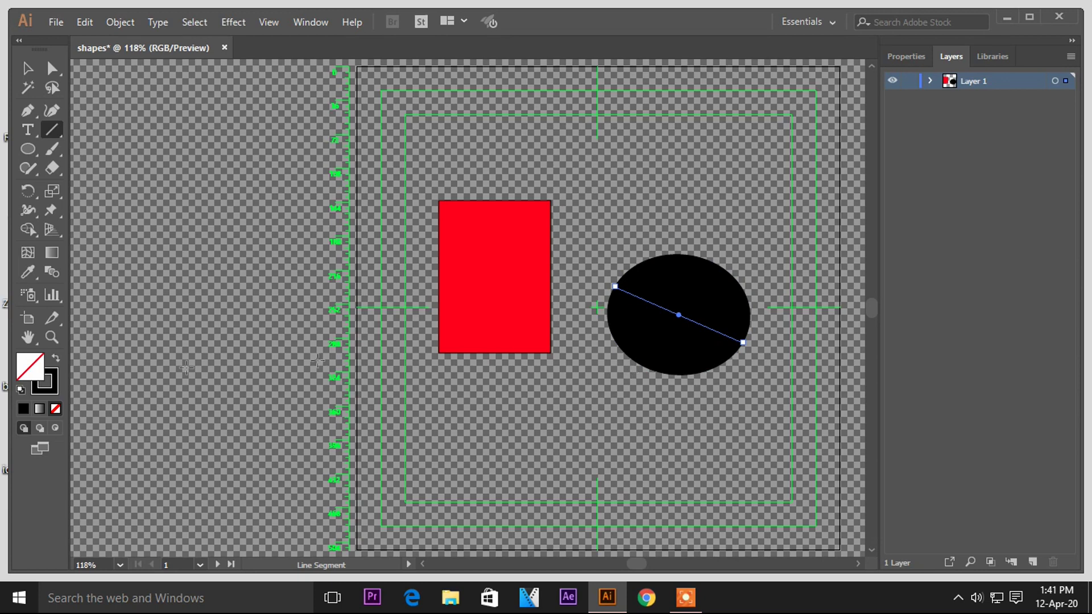
pyautogui.click(46, 380)
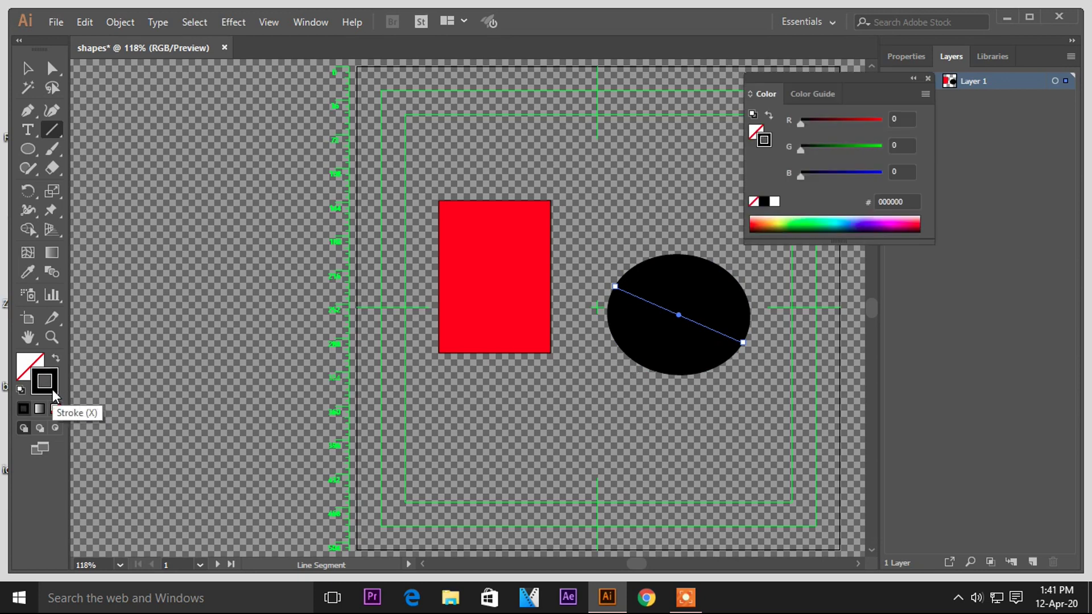
# Set the line's stroke colour to pure white.
pyautogui.doubleClick(762, 144)
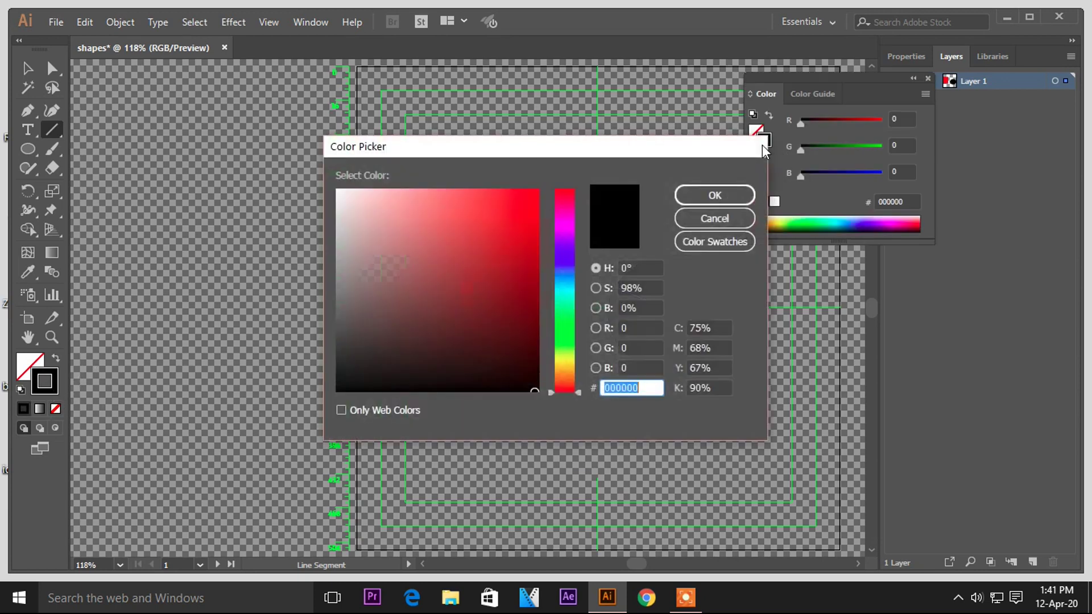
pyautogui.click(341, 191)
pyautogui.moveTo(340, 191); pyautogui.dragTo(338, 187)
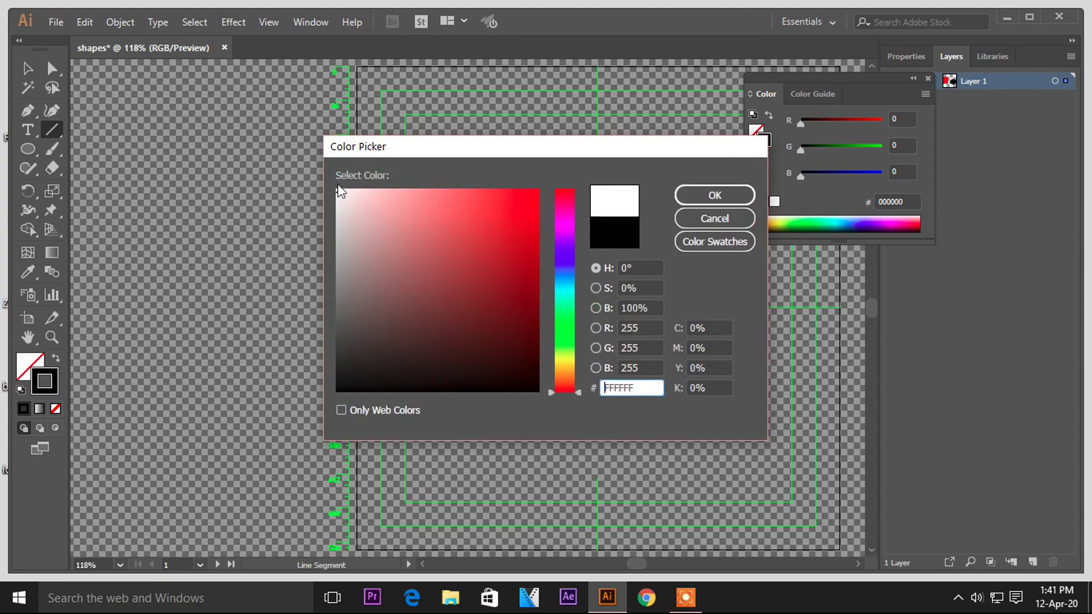
pyautogui.click(714, 195)
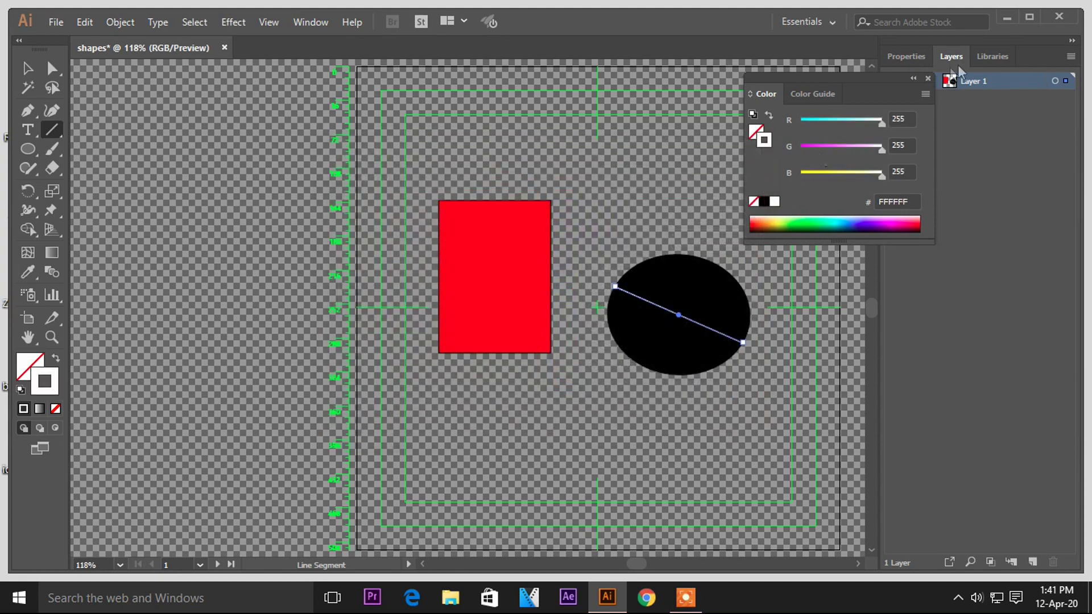
# Set the line's stroke weight to 3 pt in the Properties panel.
pyautogui.click(915, 56)
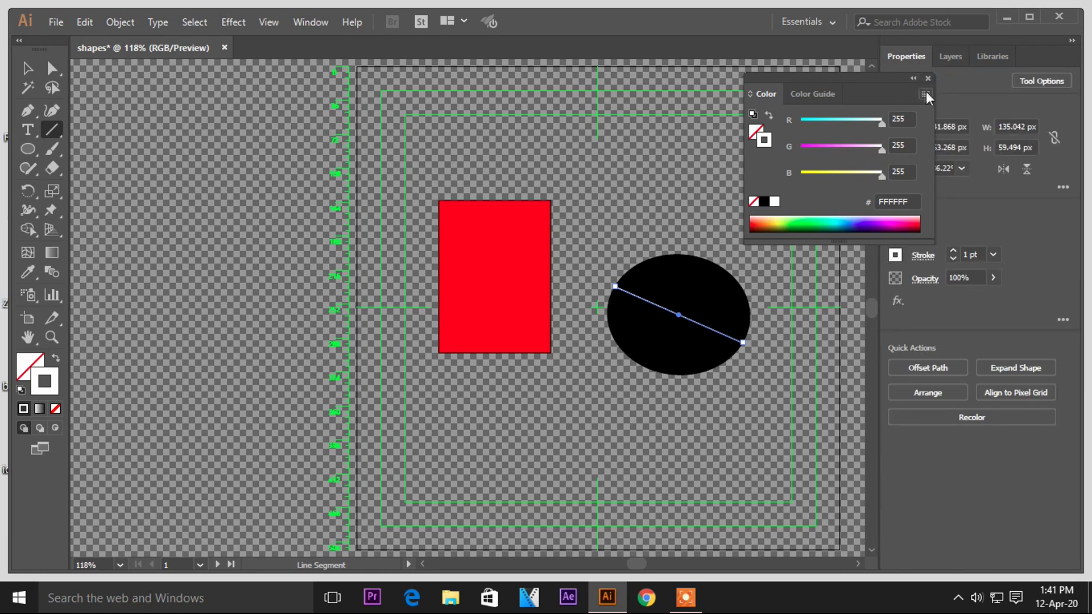
pyautogui.click(928, 78)
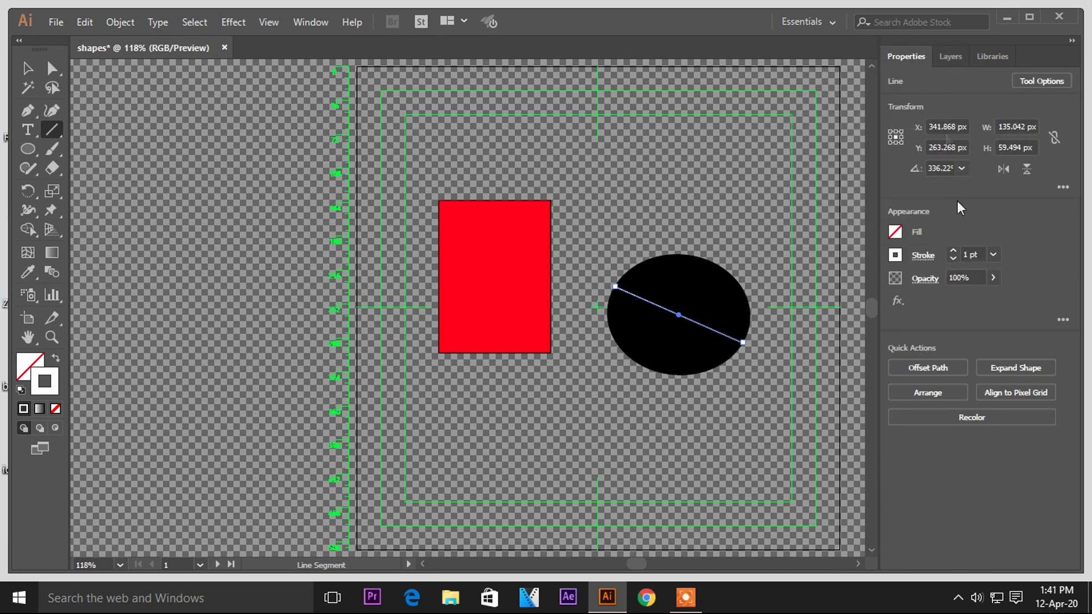
pyautogui.click(952, 252)
pyautogui.click(953, 252)
pyautogui.click(952, 252)
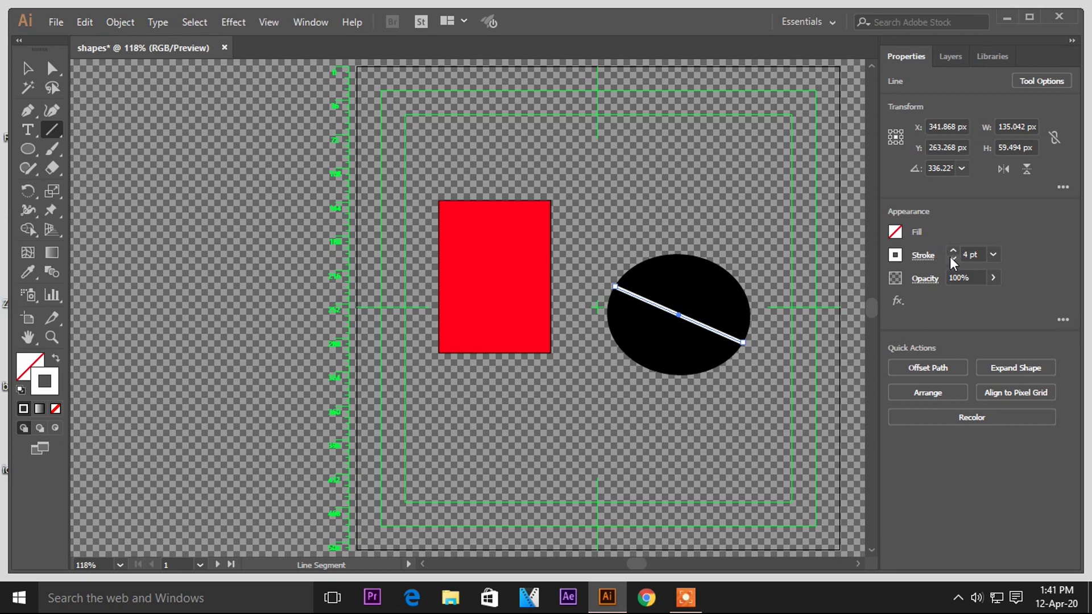
pyautogui.click(953, 257)
# Draw a second white line from the ellipse's lower edge to its top edge, then a small circle below it.
pyautogui.click(640, 363)
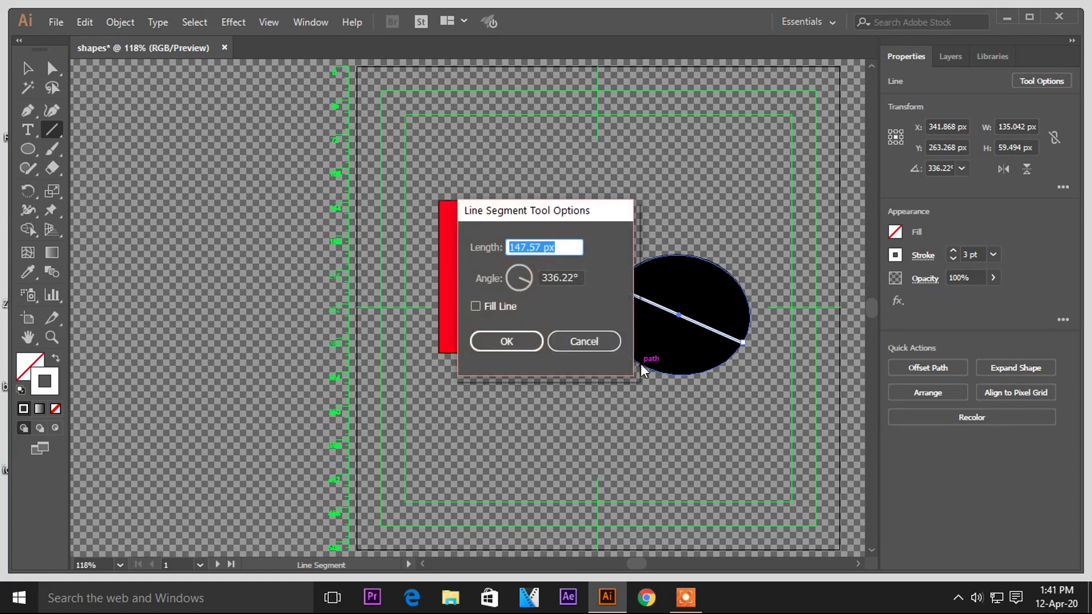
pyautogui.click(586, 342)
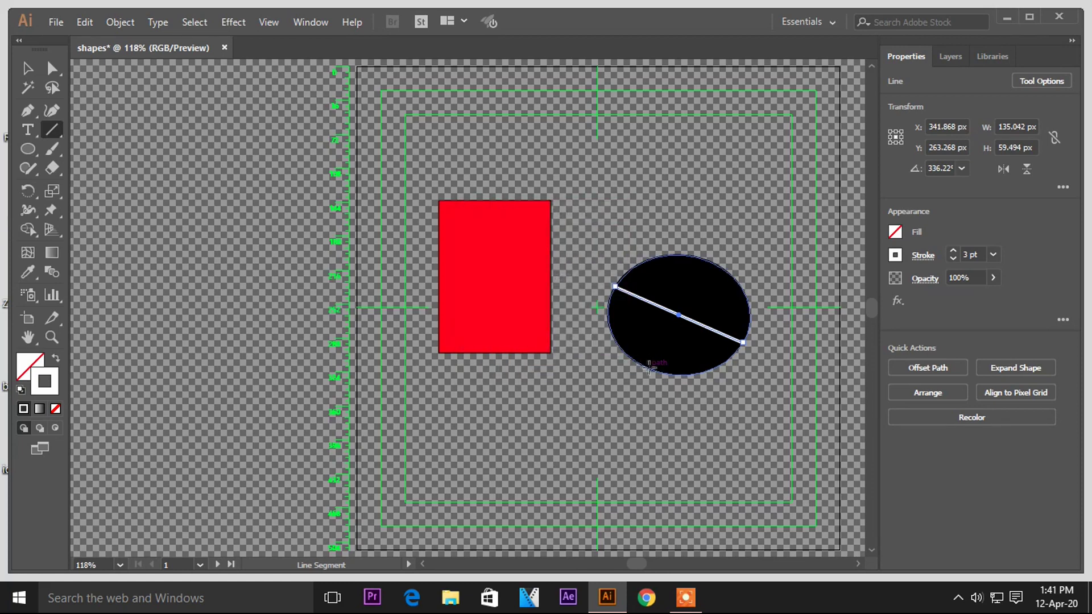
pyautogui.moveTo(644, 366); pyautogui.dragTo(697, 287)
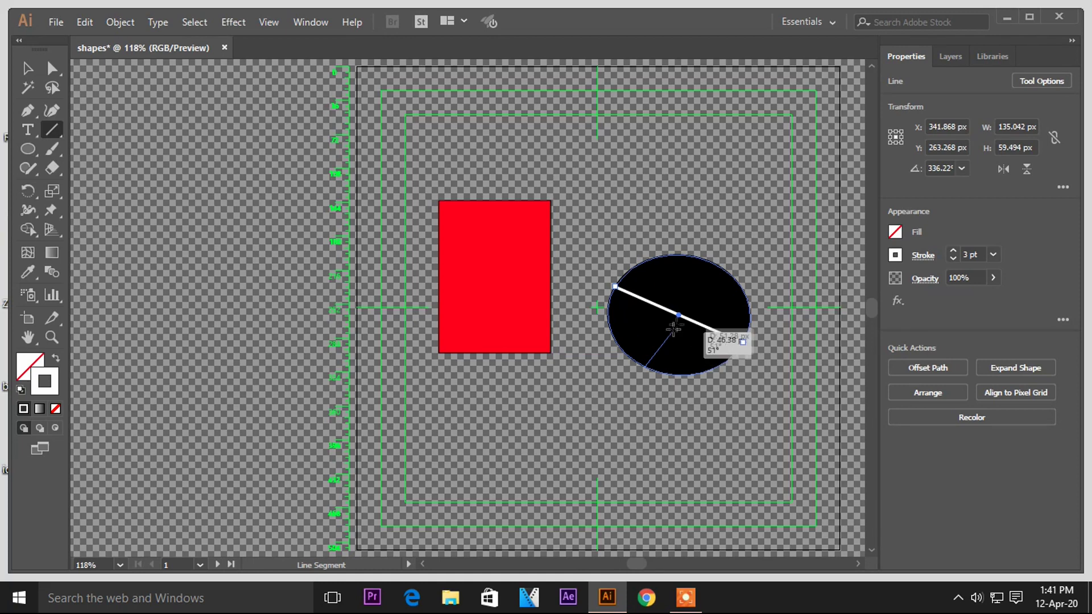
pyautogui.moveTo(697, 287); pyautogui.dragTo(711, 262)
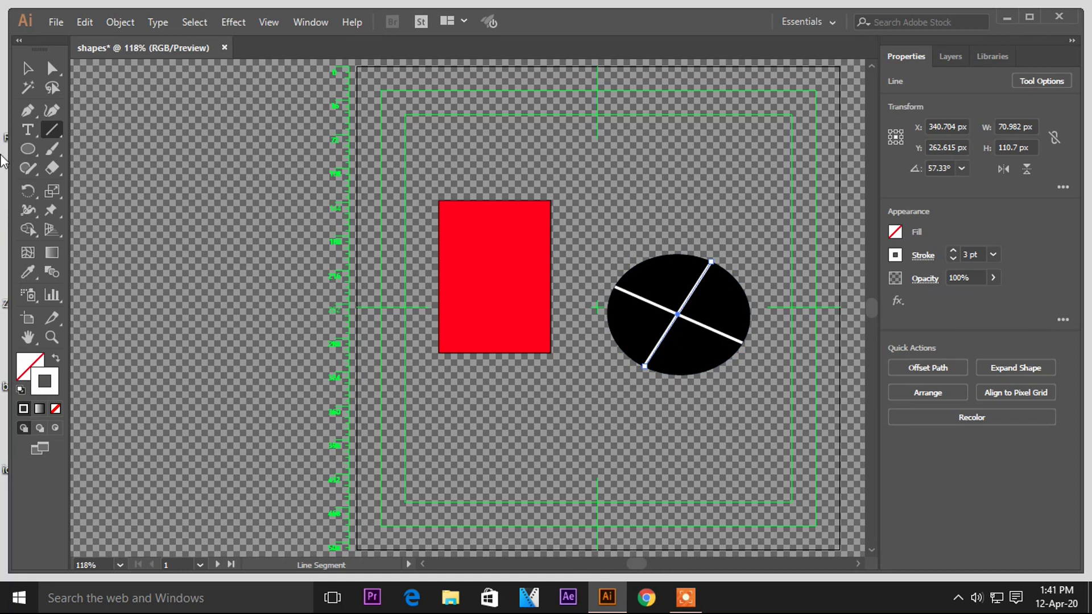
pyautogui.click(35, 151)
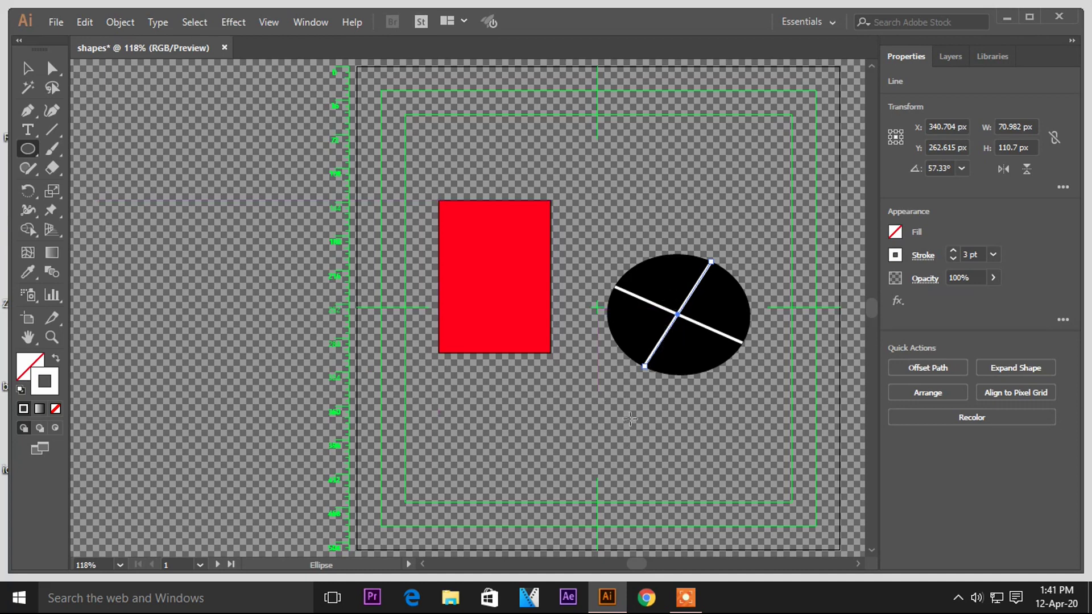
pyautogui.moveTo(629, 424); pyautogui.dragTo(661, 453)
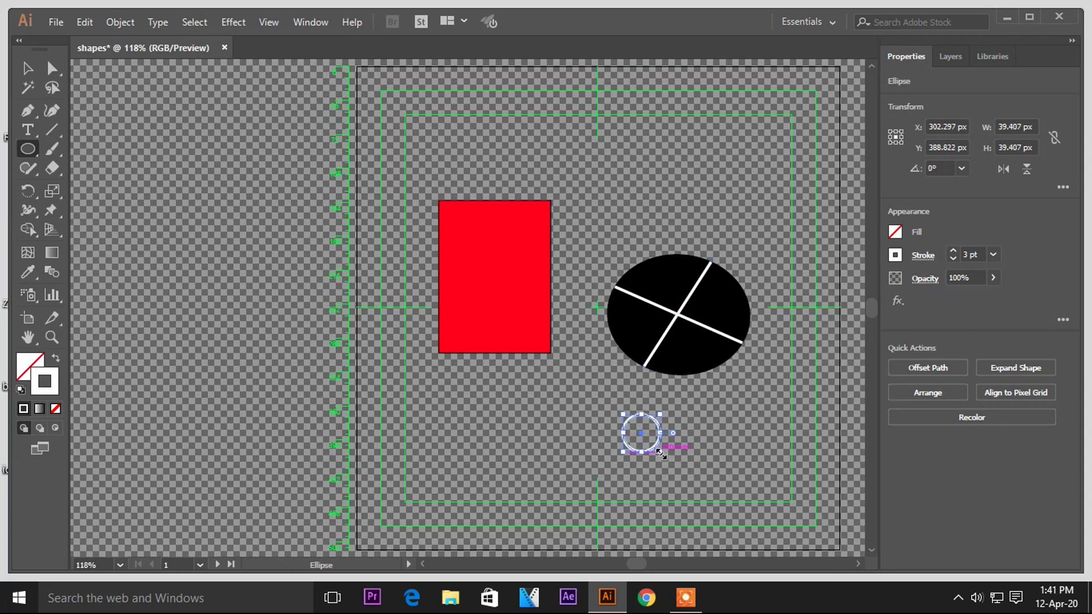
# Drop the small circle onto the line intersection, fill it #F9F9F9, and close the Color panel.
pyautogui.moveTo(641, 434); pyautogui.dragTo(677, 314)
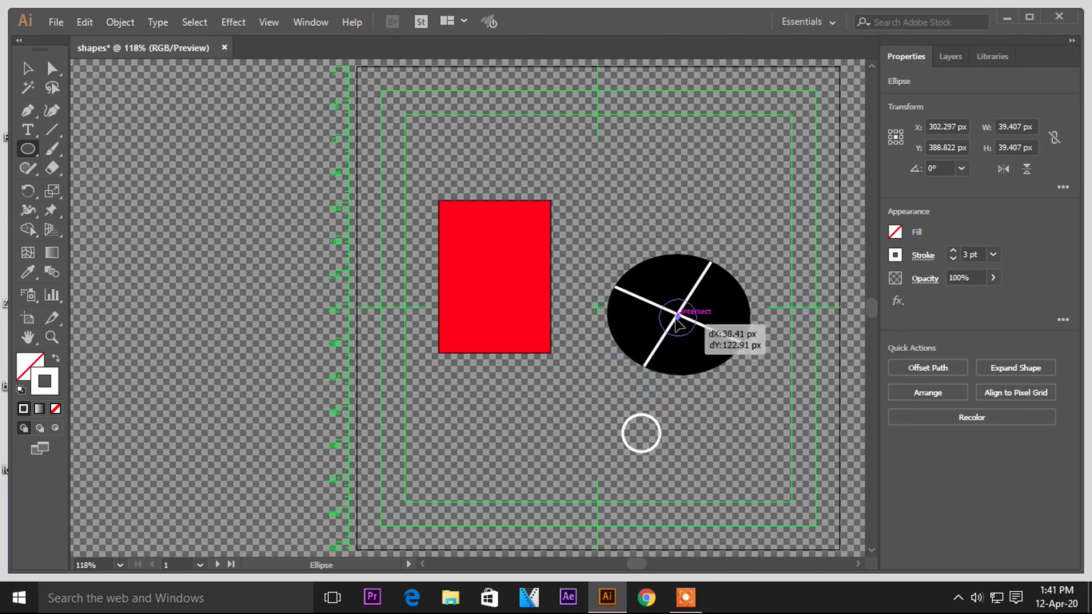
pyautogui.moveTo(677, 314); pyautogui.dragTo(677, 314)
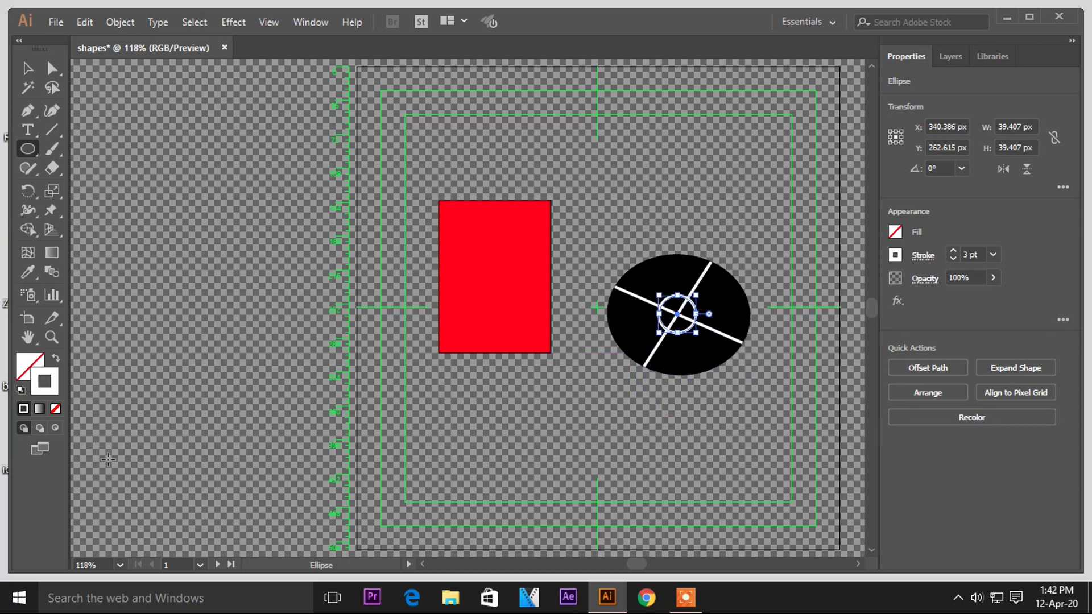
pyautogui.doubleClick(29, 367)
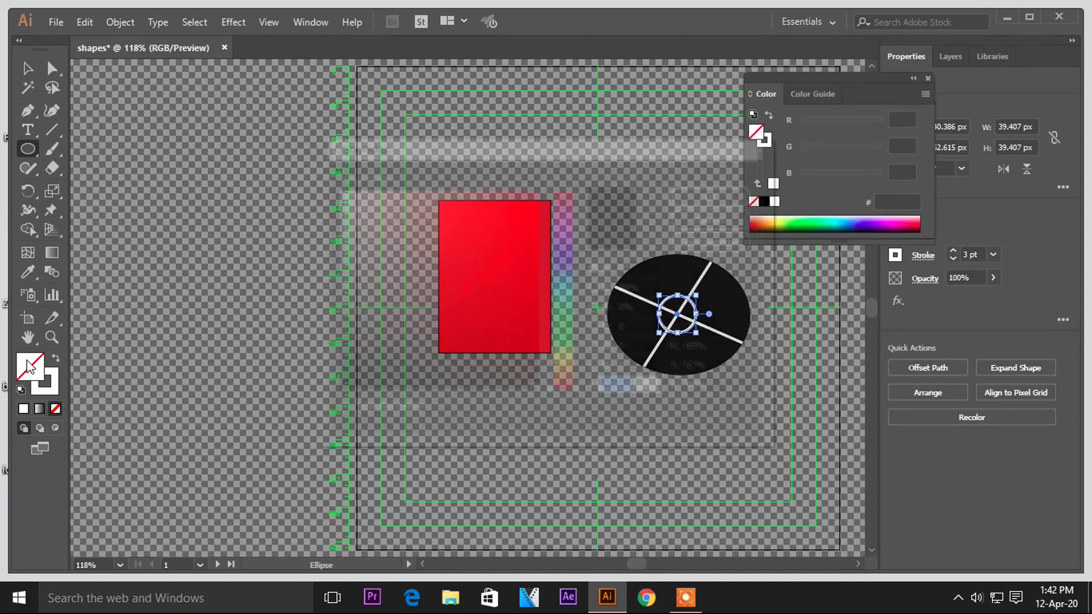
pyautogui.click(337, 194)
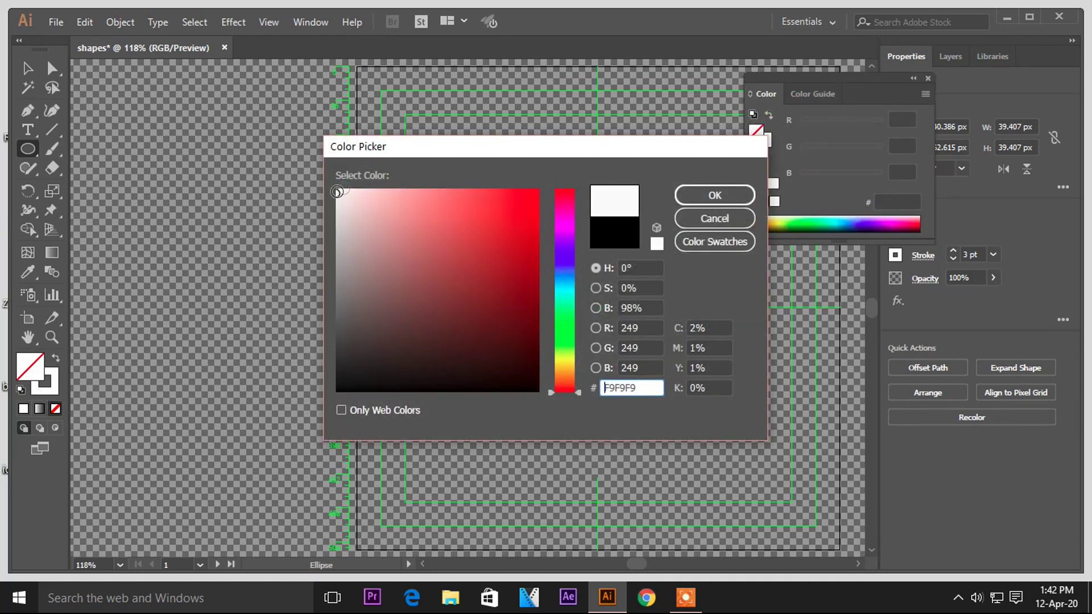
pyautogui.click(714, 197)
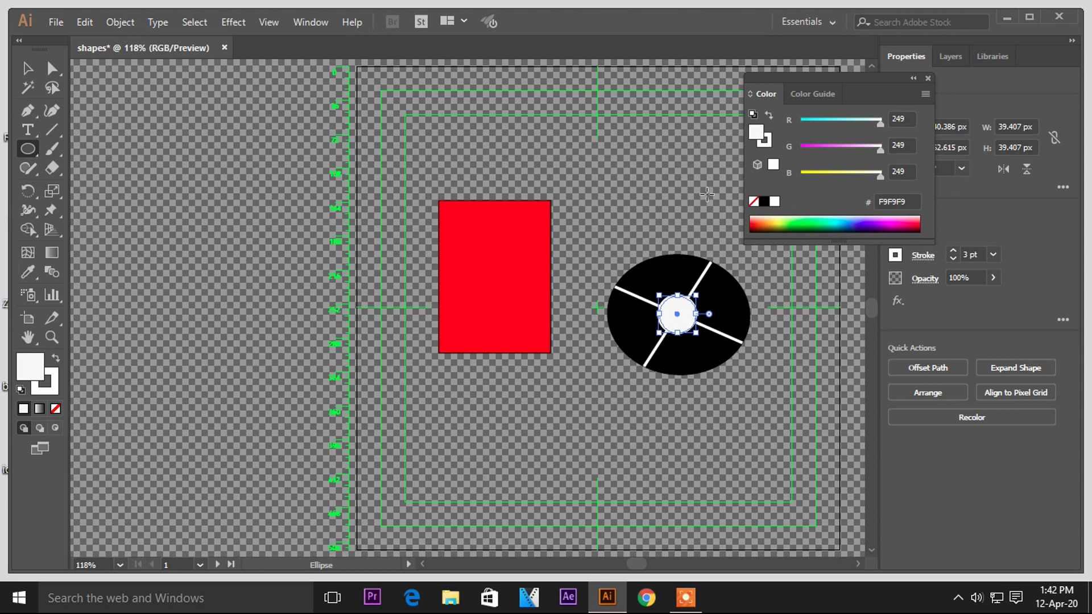
pyautogui.click(27, 68)
pyautogui.click(544, 409)
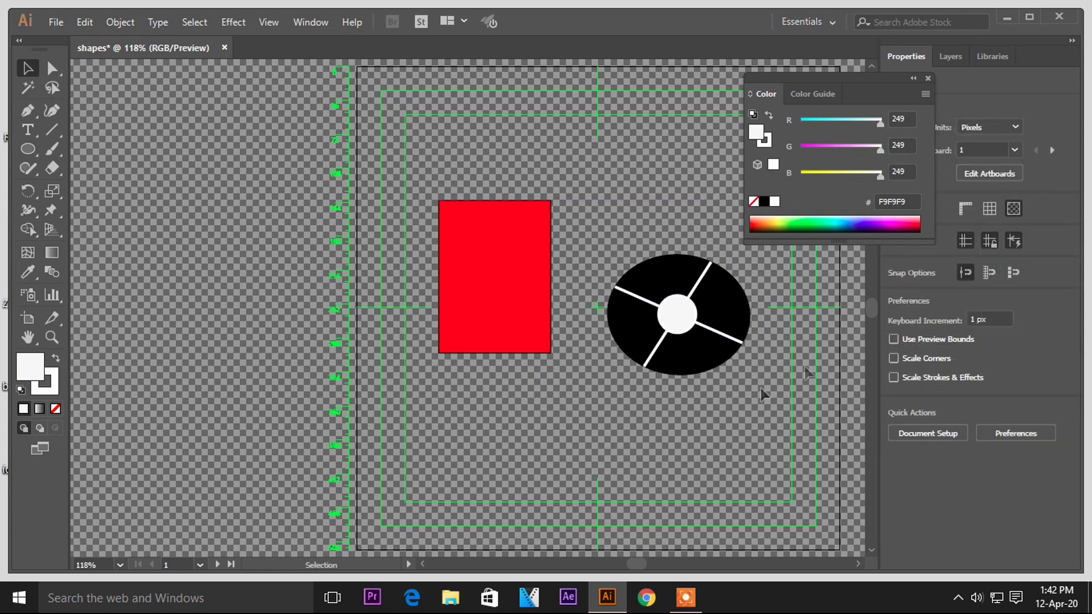
pyautogui.click(928, 78)
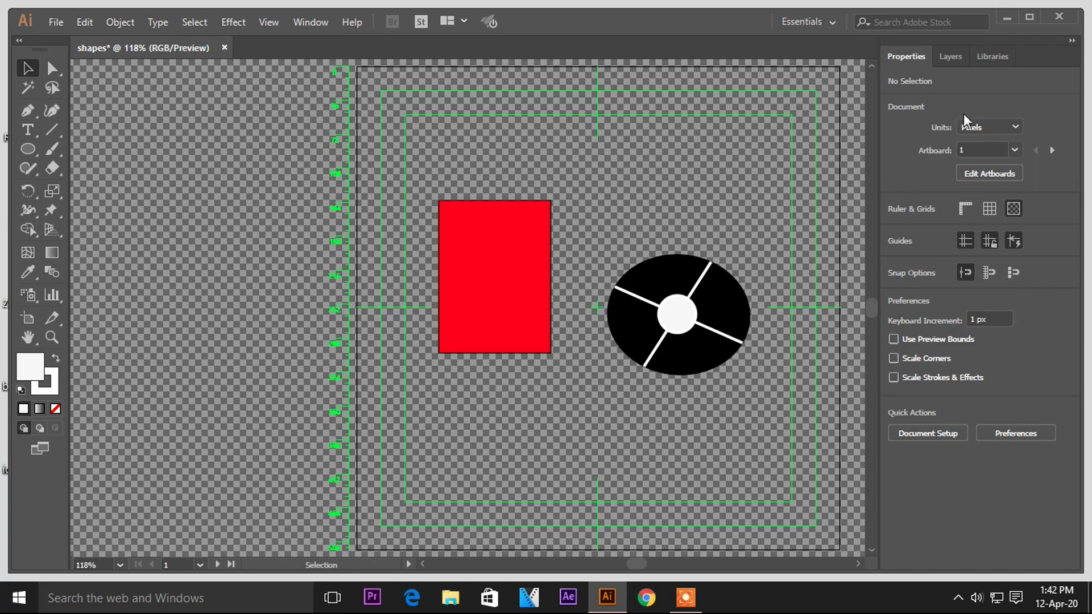
# Save the drawing as shapes.ai in Adobe Illustrator format on the Desktop, then minimise Illustrator.
pyautogui.click(61, 27)
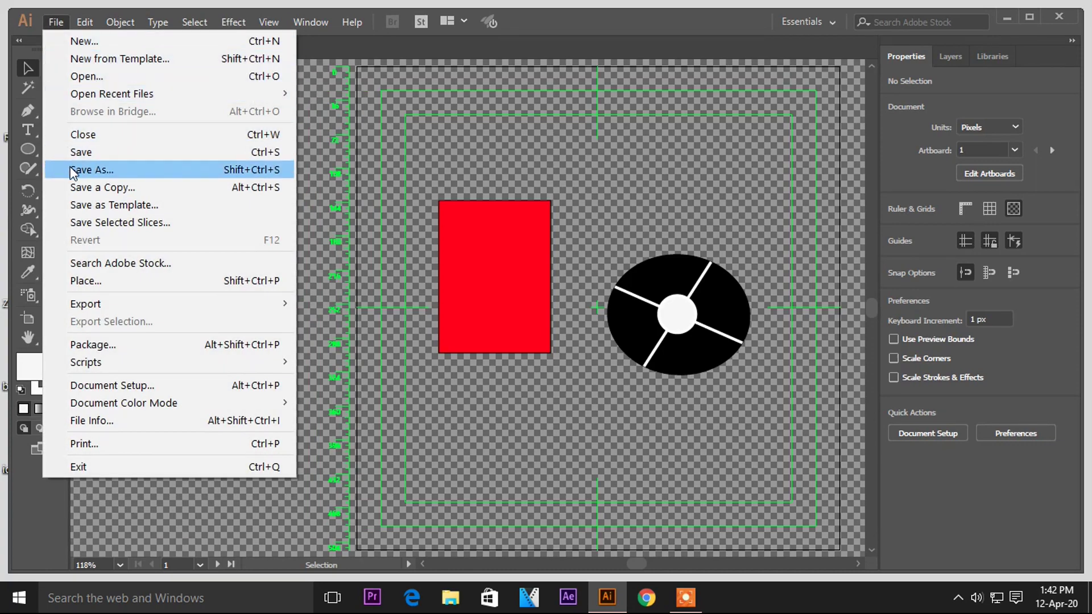
pyautogui.click(72, 171)
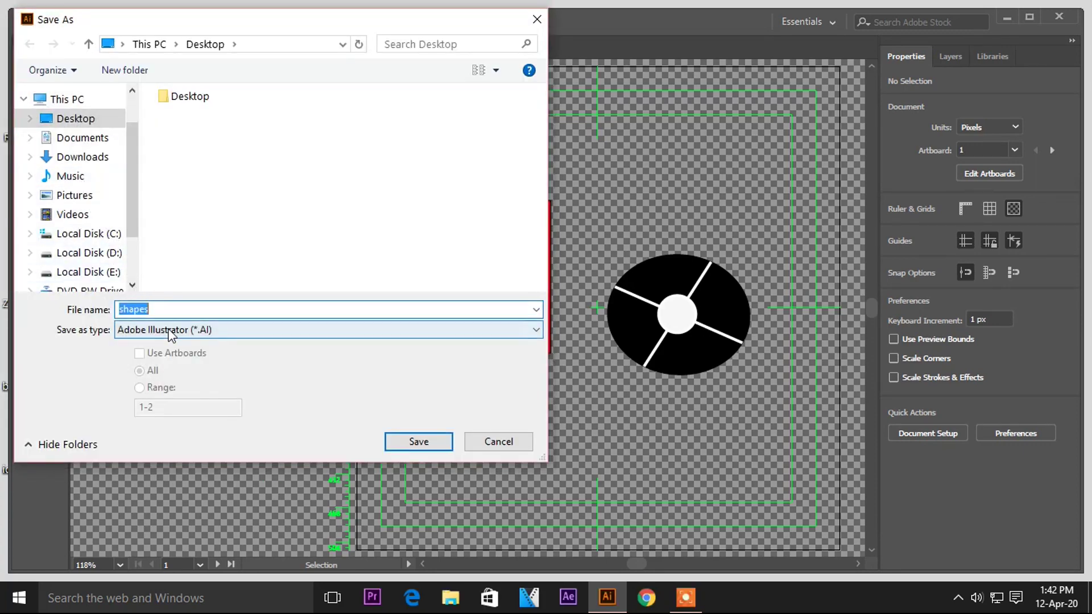
pyautogui.click(171, 332)
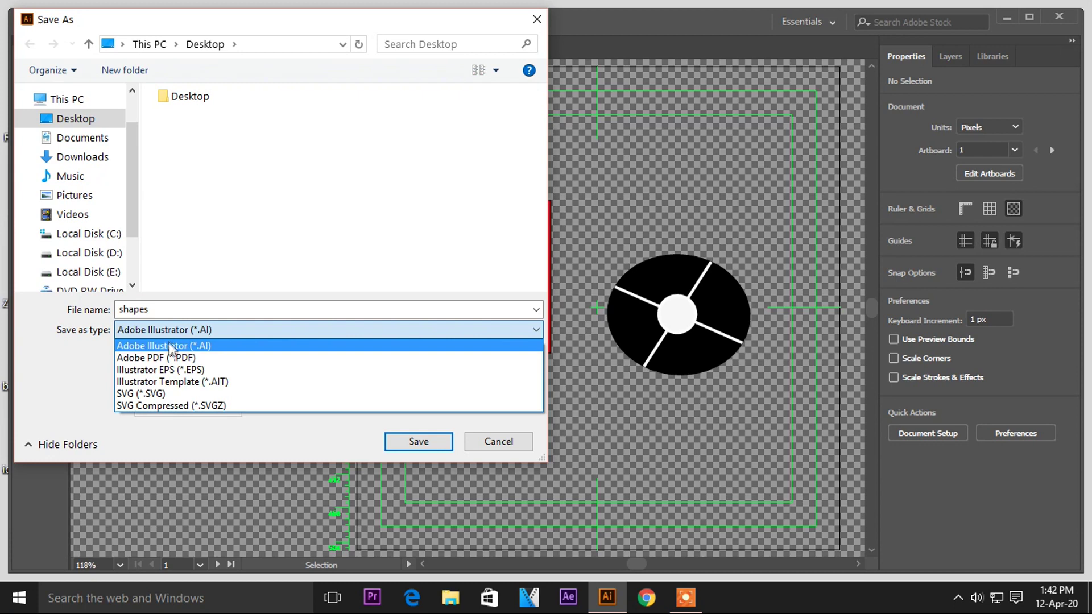
pyautogui.click(170, 348)
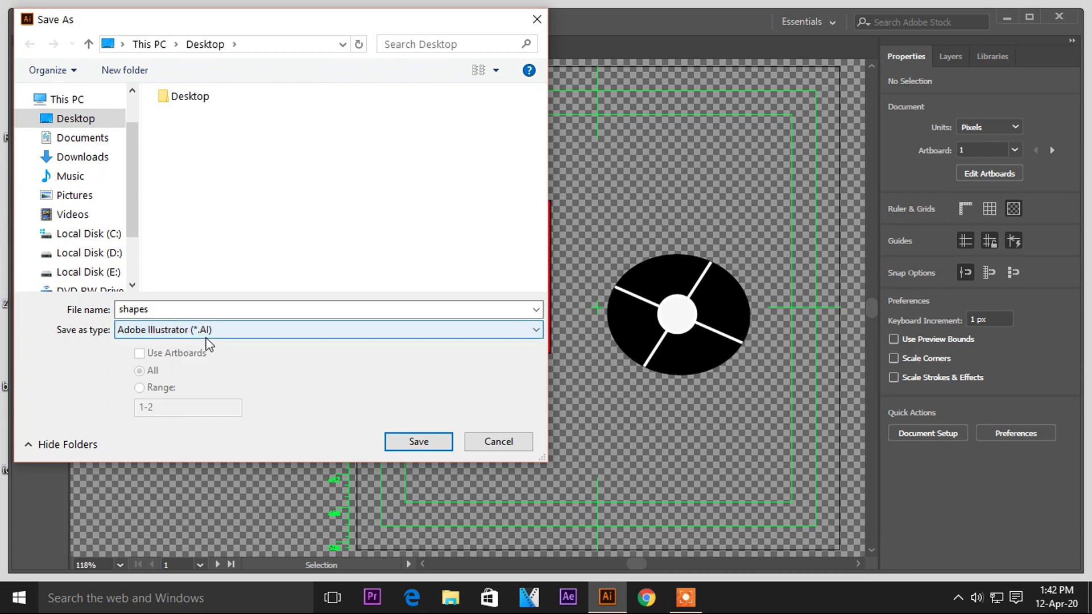
pyautogui.click(177, 311)
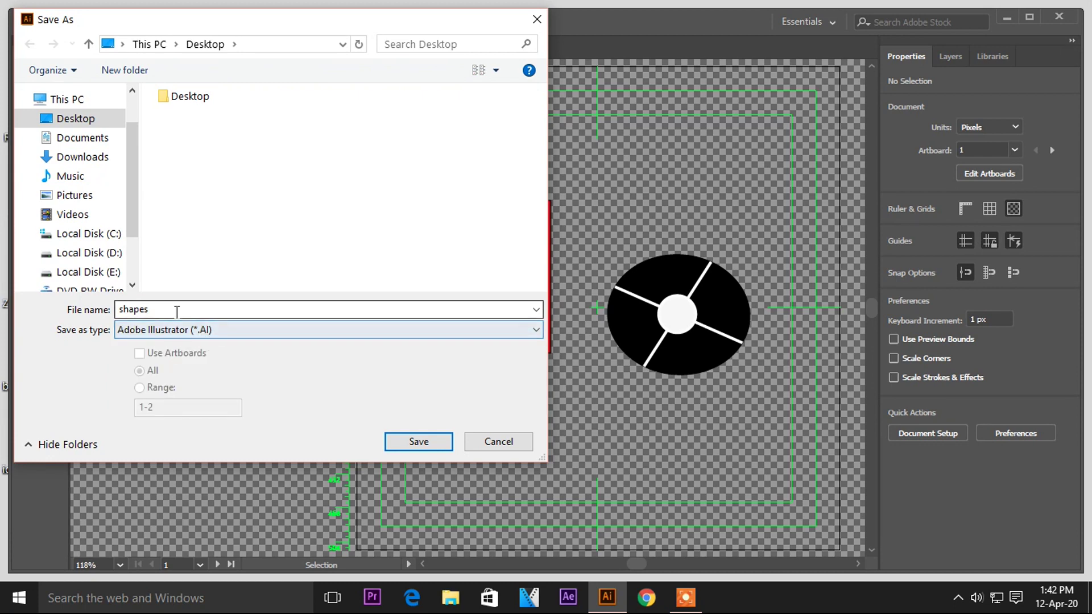
pyautogui.click(411, 444)
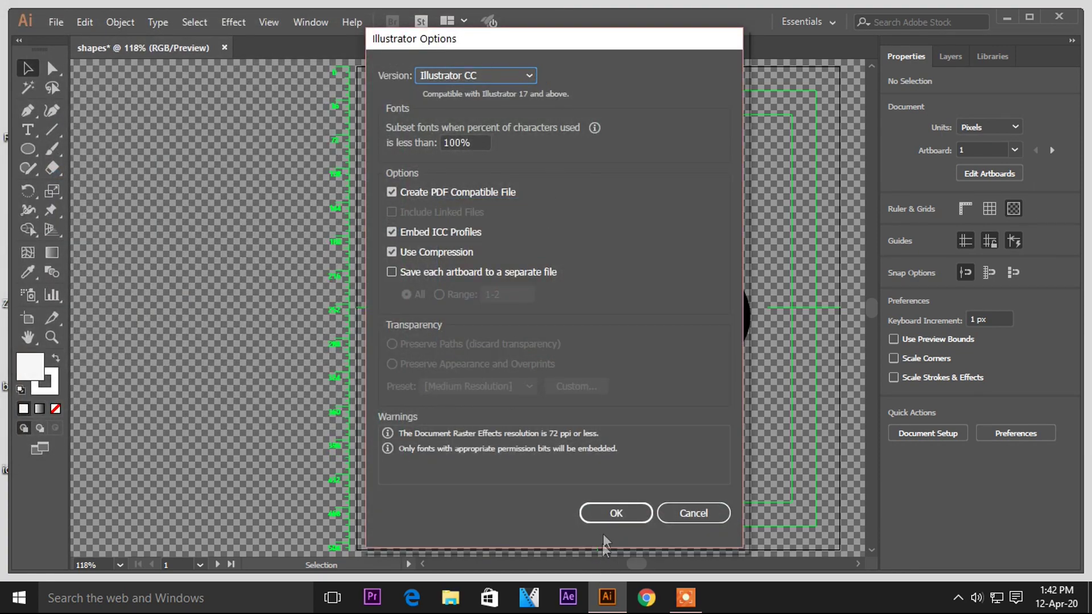
pyautogui.click(617, 515)
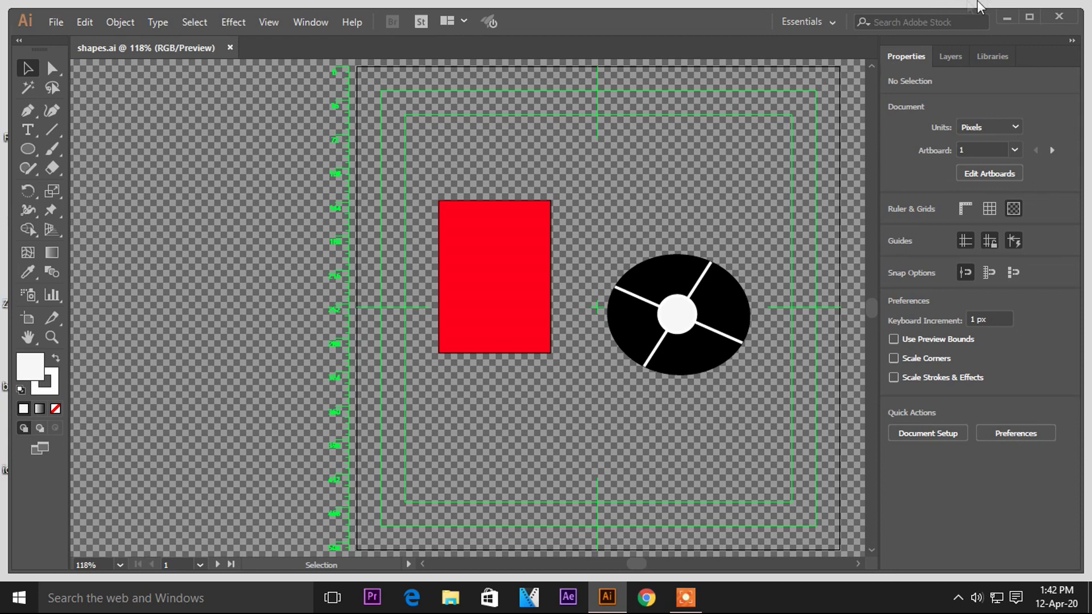
pyautogui.click(1004, 17)
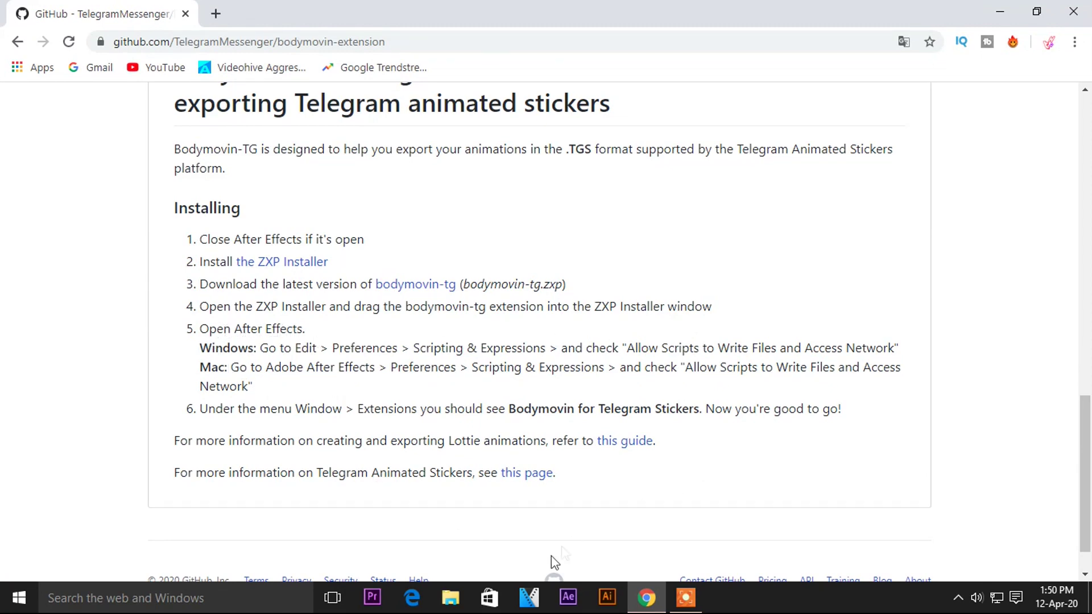
# Start After Effects with a new project and highlight the README's Windows Edit > Preferences line.
pyautogui.click(568, 598)
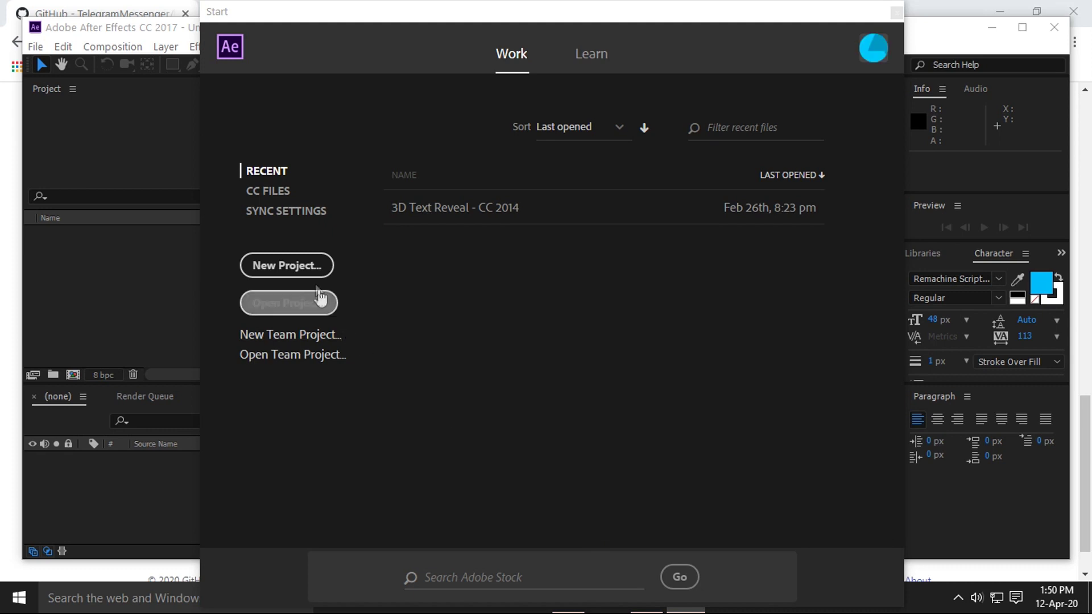
pyautogui.click(316, 268)
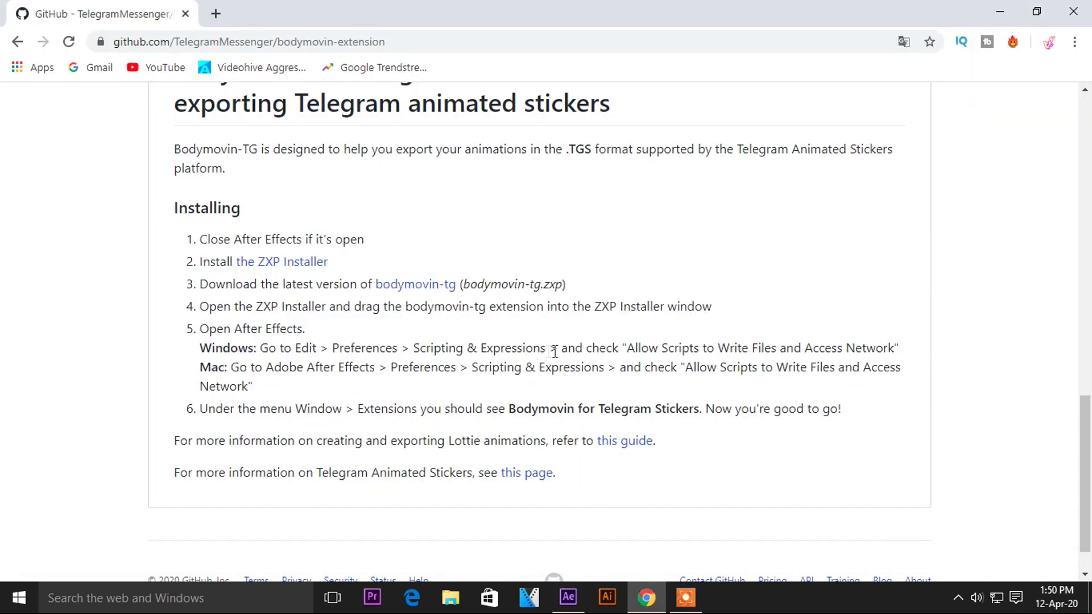
pyautogui.moveTo(284, 348); pyautogui.dragTo(580, 348)
pyautogui.moveTo(570, 348); pyautogui.dragTo(908, 356)
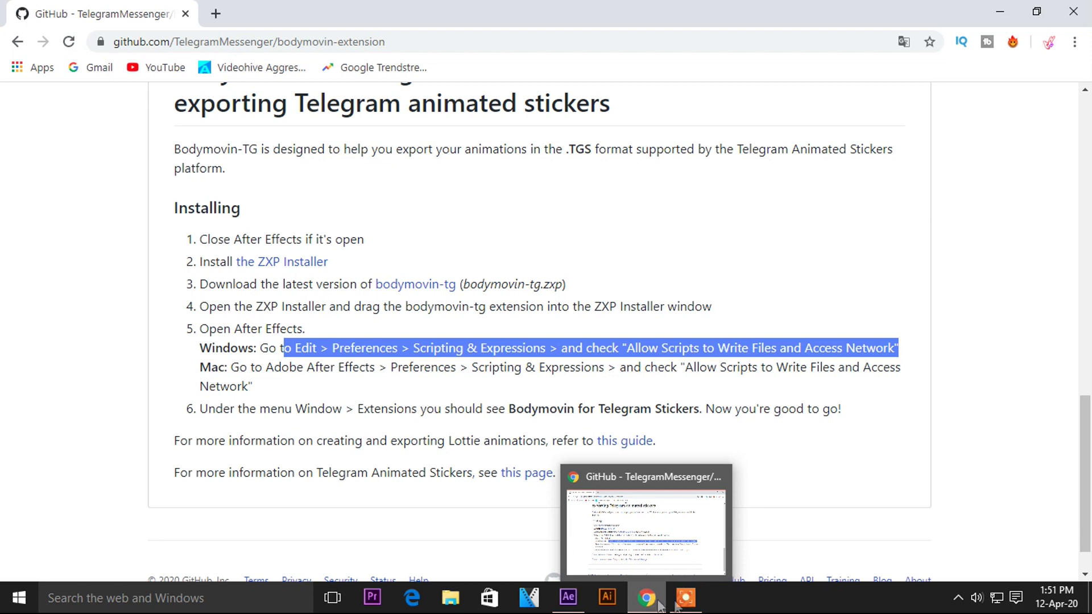
# Bring After Effects forward and browse its Edit and Window menus without choosing anything.
pyautogui.click(567, 598)
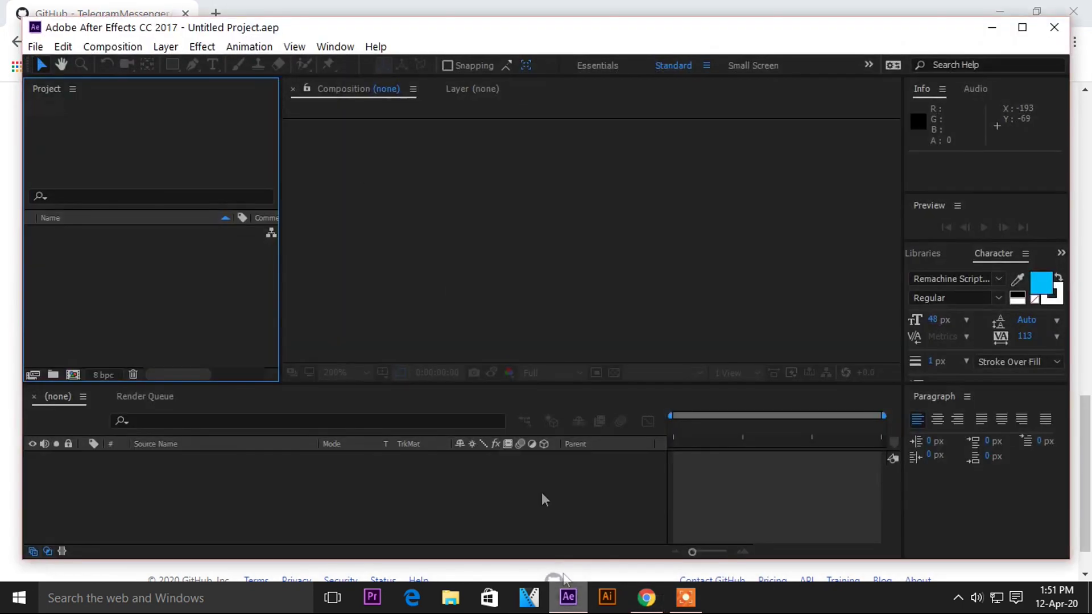
pyautogui.click(64, 47)
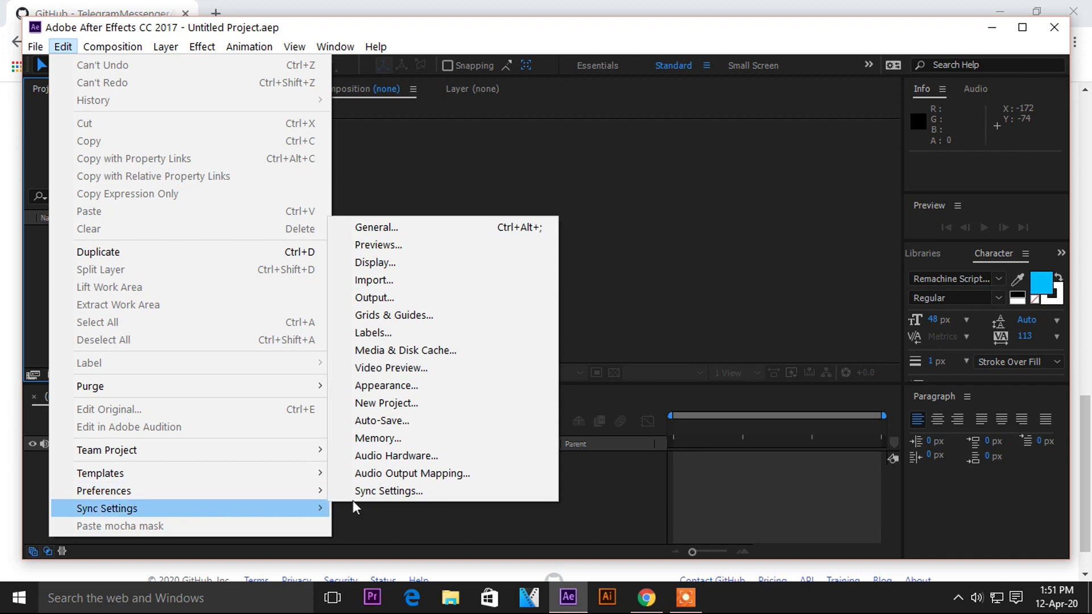
pyautogui.moveTo(321, 508)
pyautogui.moveTo(327, 486)
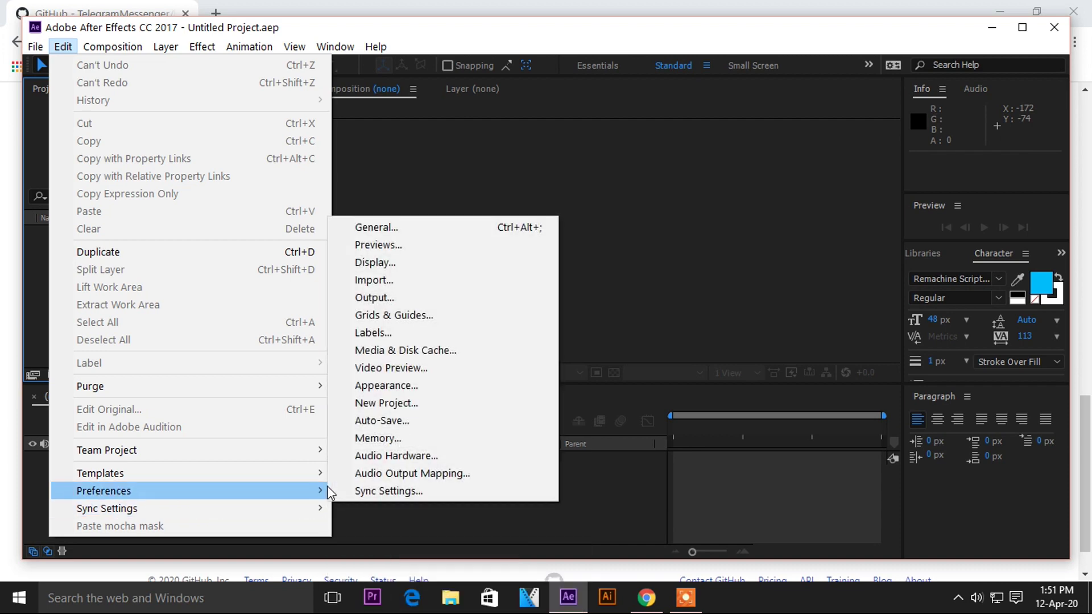
pyautogui.click(335, 46)
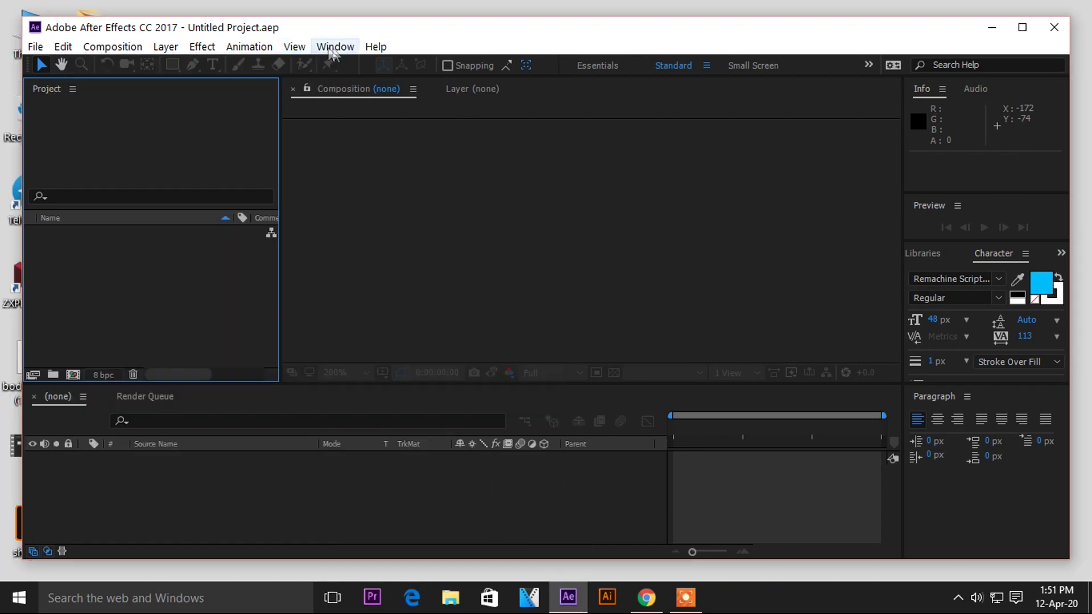
pyautogui.click(335, 46)
pyautogui.moveTo(358, 106)
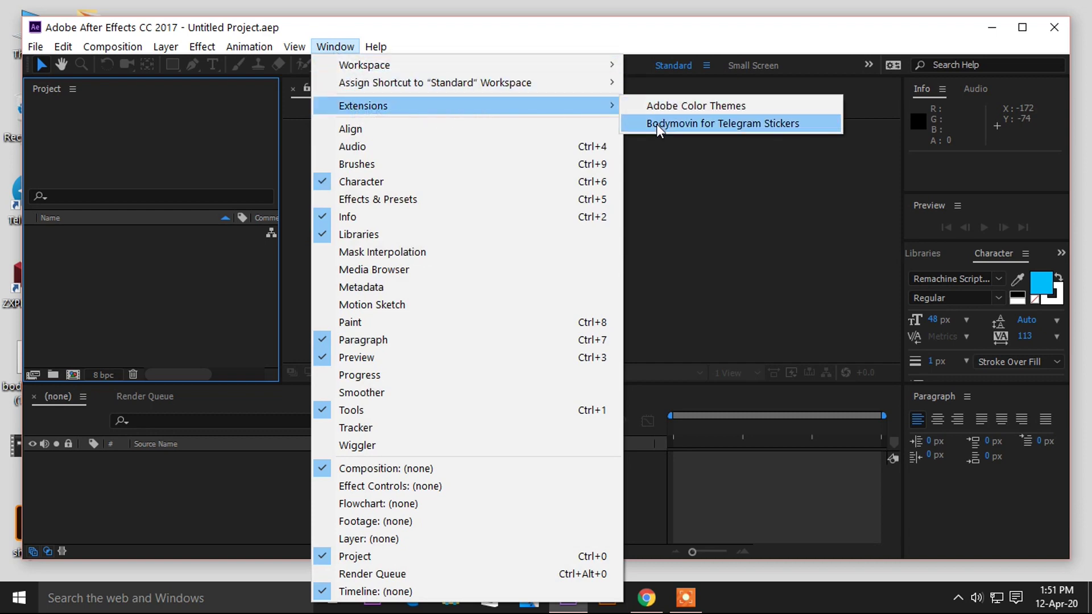
pyautogui.click(715, 226)
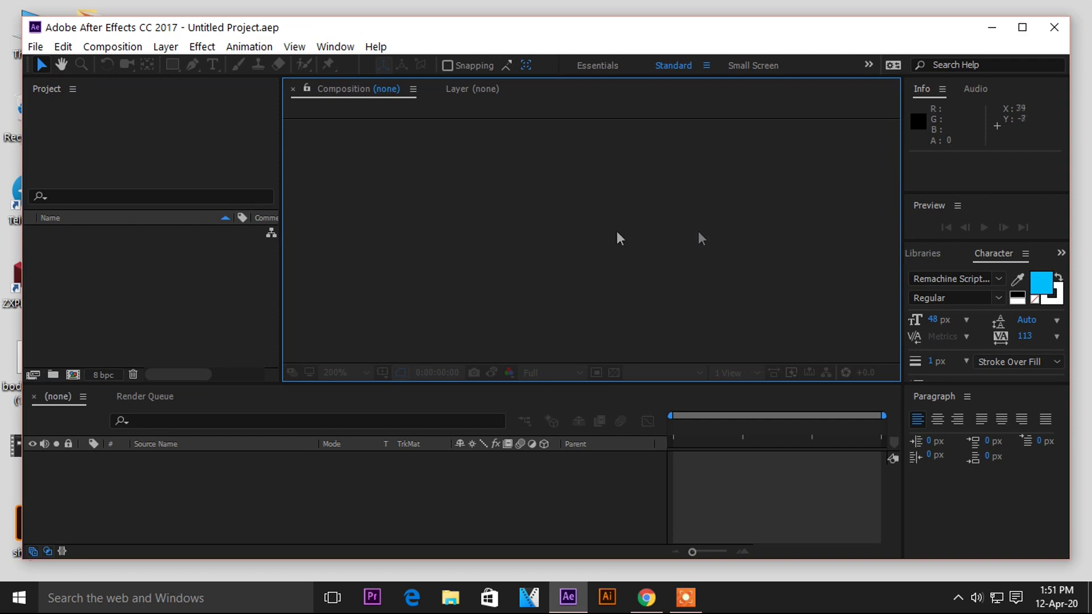
# Create Comp 1 at 512×512 px, 60 fps, 0:00:03:00 duration.
pyautogui.click(97, 48)
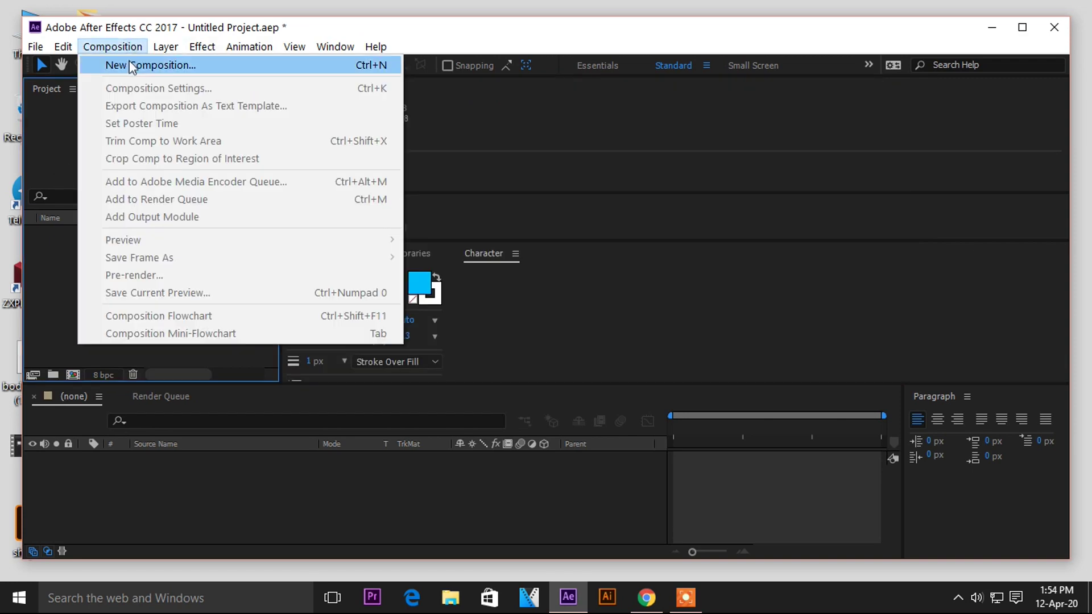
pyautogui.click(128, 62)
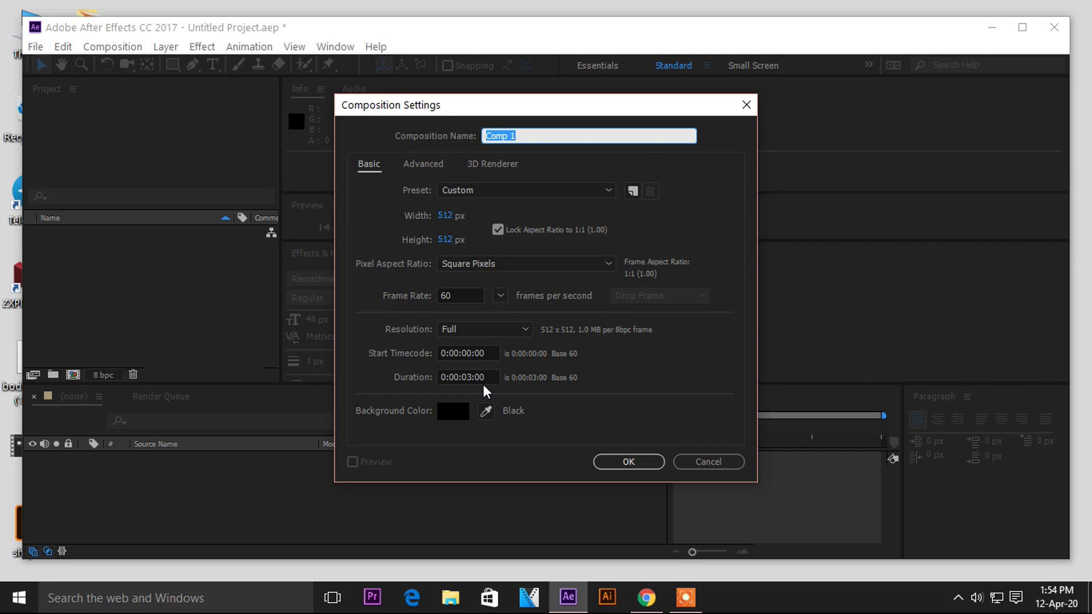
pyautogui.click(611, 462)
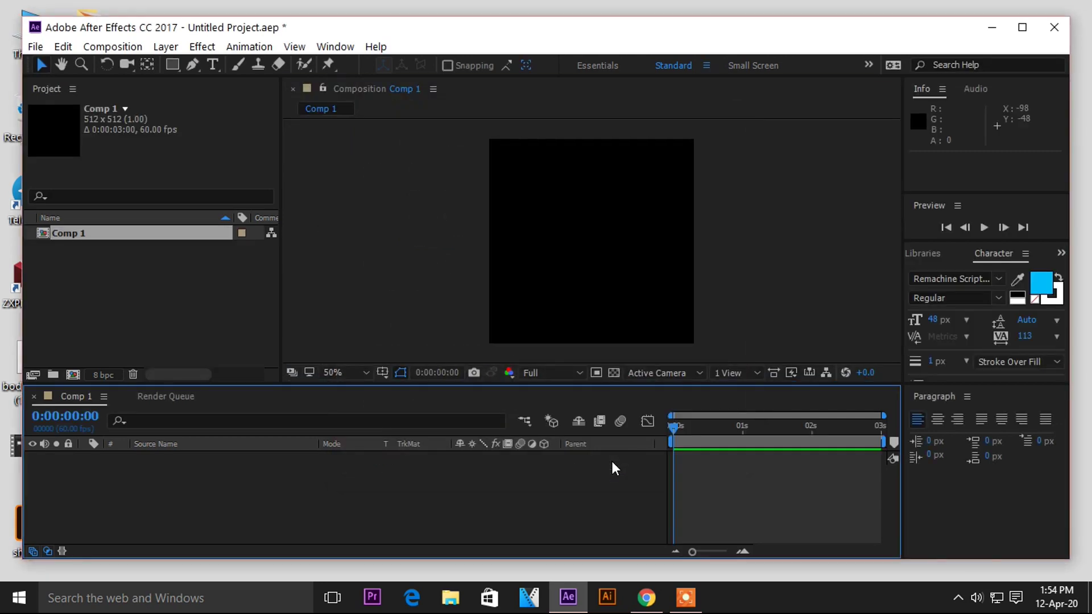
# Import shapes.ai from the Desktop as Footage and drag it into the Comp 1 timeline.
pyautogui.rightClick(170, 298)
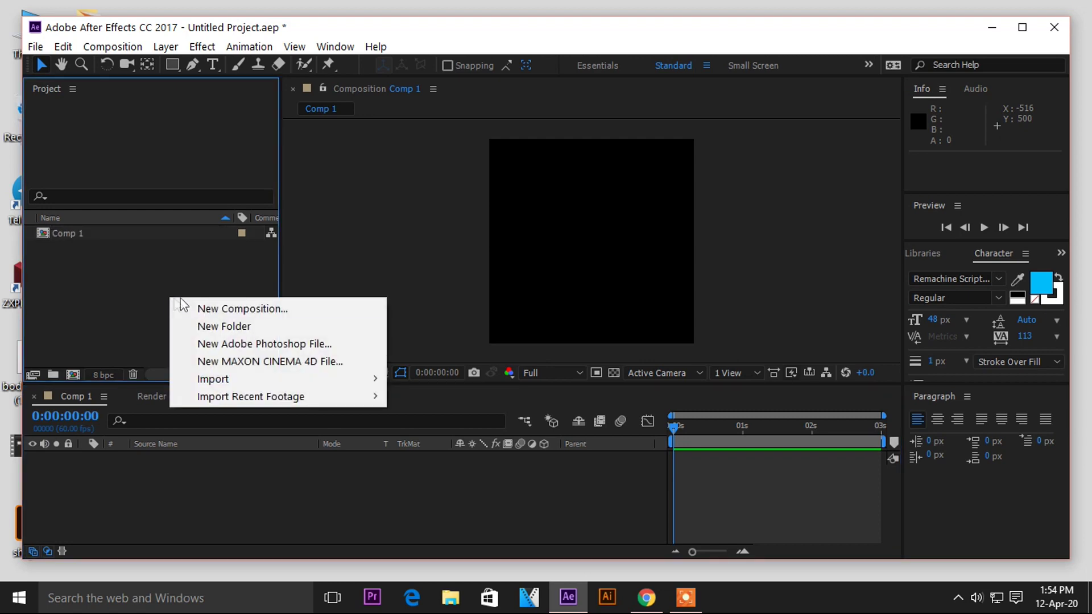
pyautogui.moveTo(219, 378)
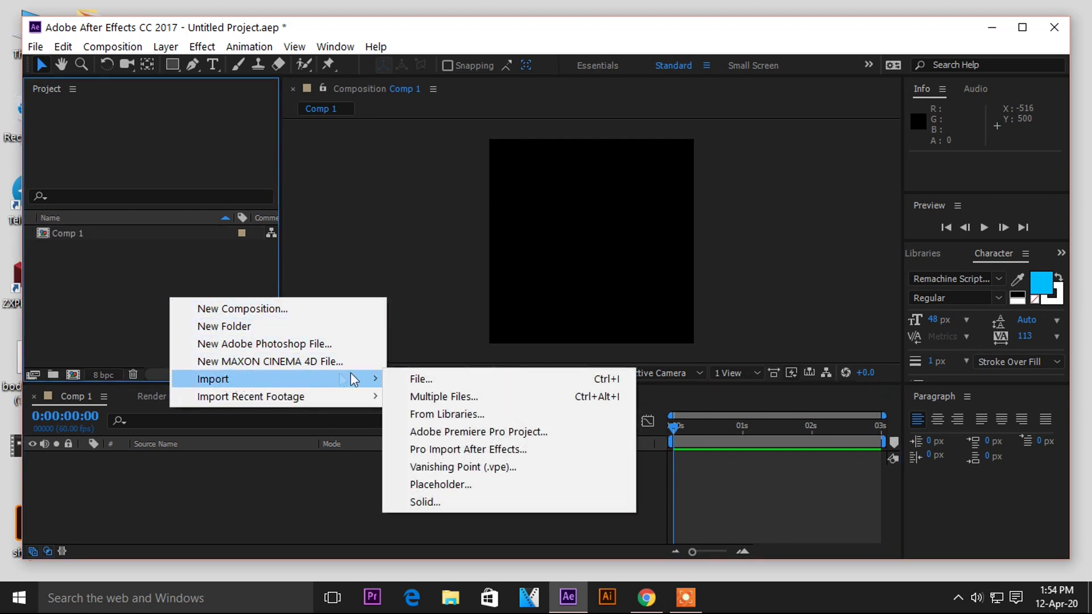
pyautogui.click(393, 379)
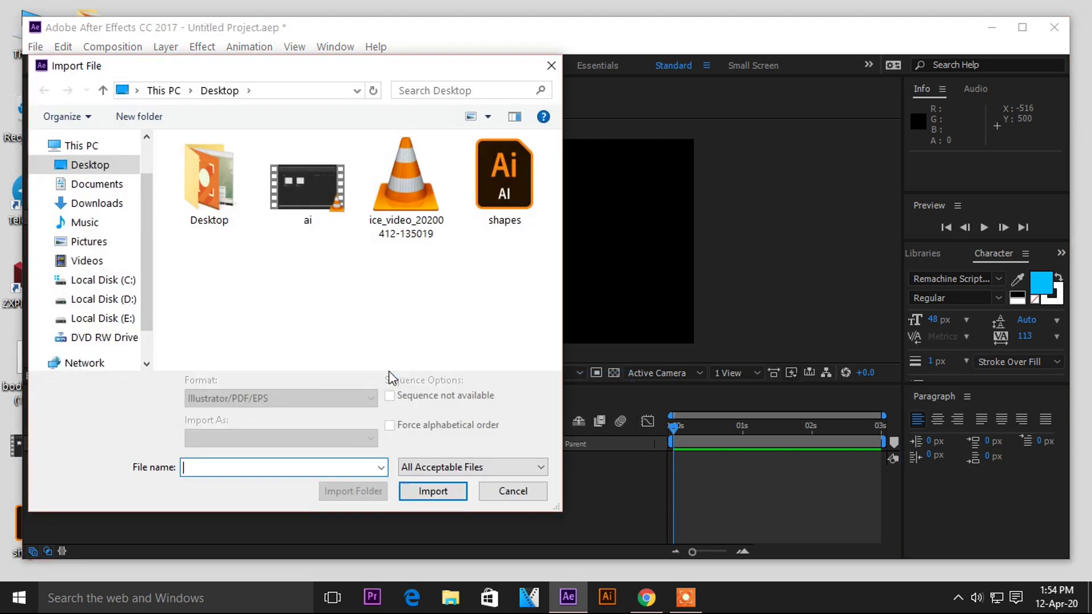
pyautogui.click(484, 193)
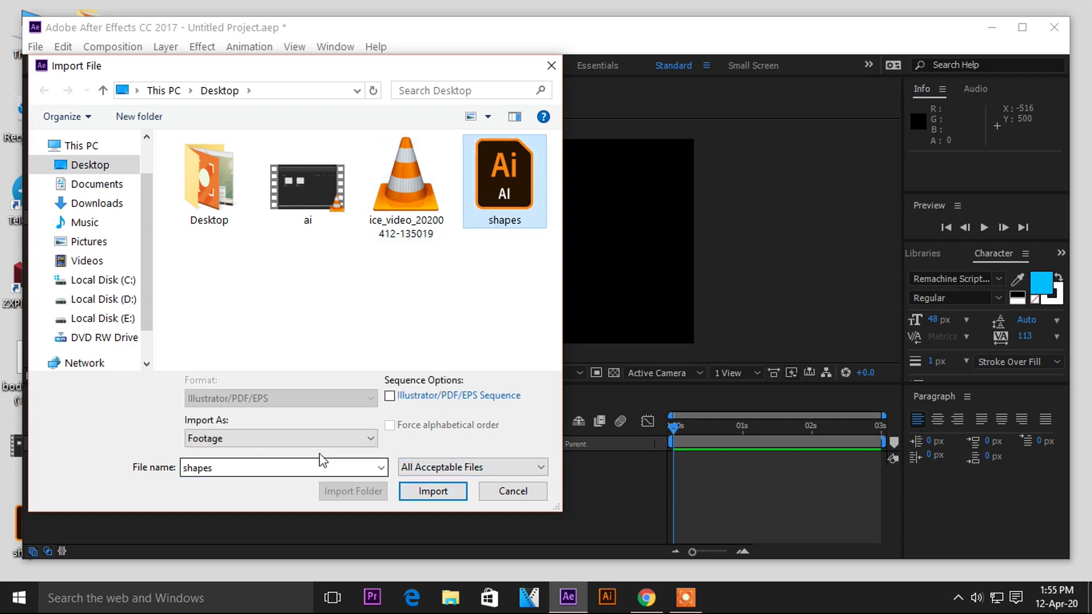
pyautogui.click(227, 438)
pyautogui.click(222, 453)
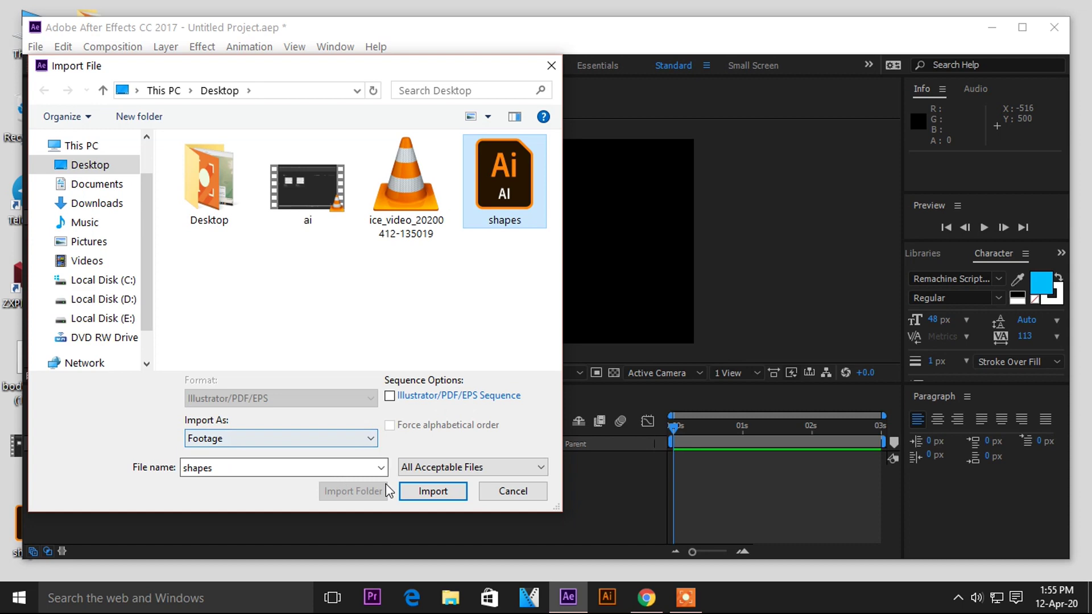
pyautogui.click(432, 492)
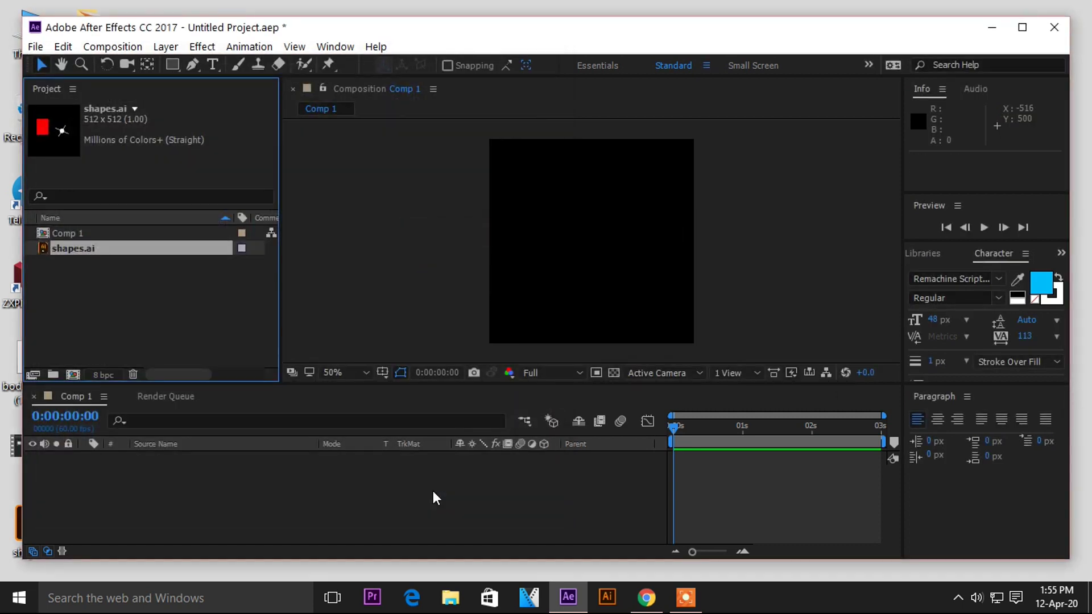
pyautogui.moveTo(128, 248); pyautogui.dragTo(138, 462)
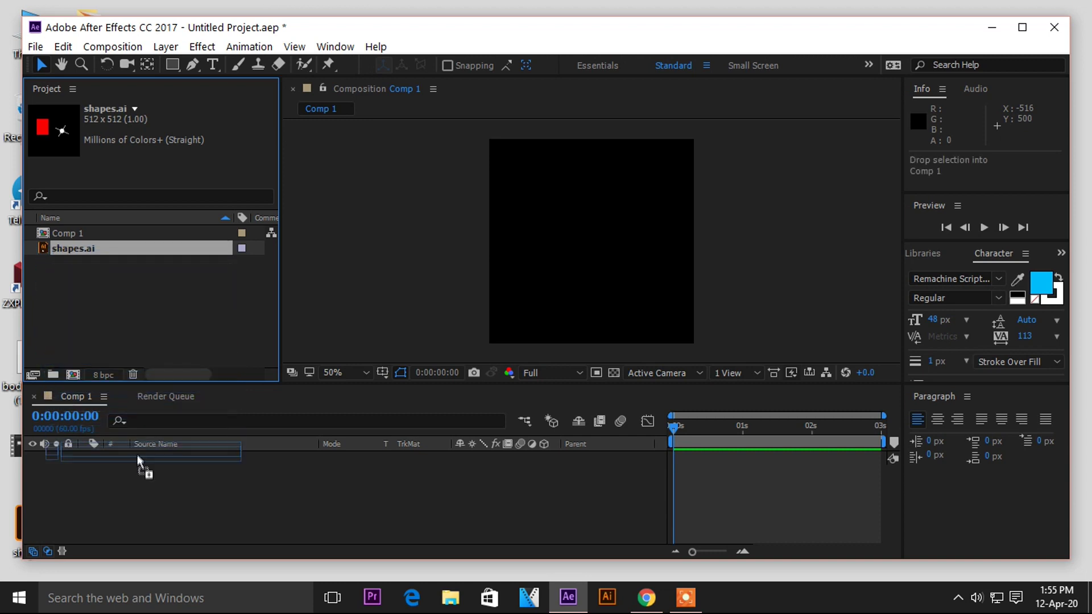
pyautogui.moveTo(138, 461); pyautogui.dragTo(135, 471)
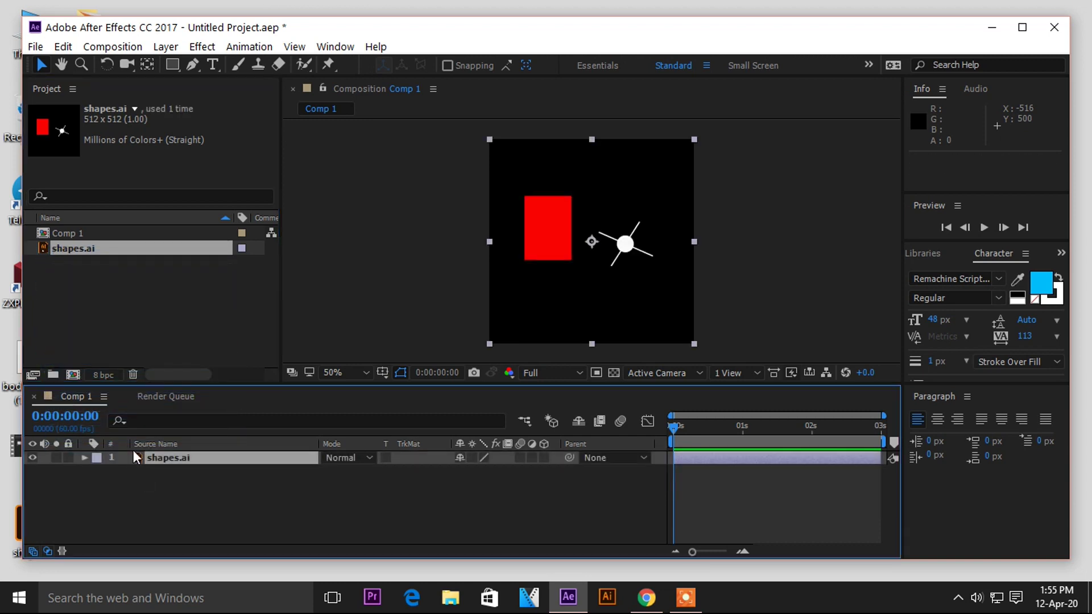
# Enable Position keyframing and set the one-second keyframe to 258,384.
pyautogui.click(84, 458)
pyautogui.click(97, 471)
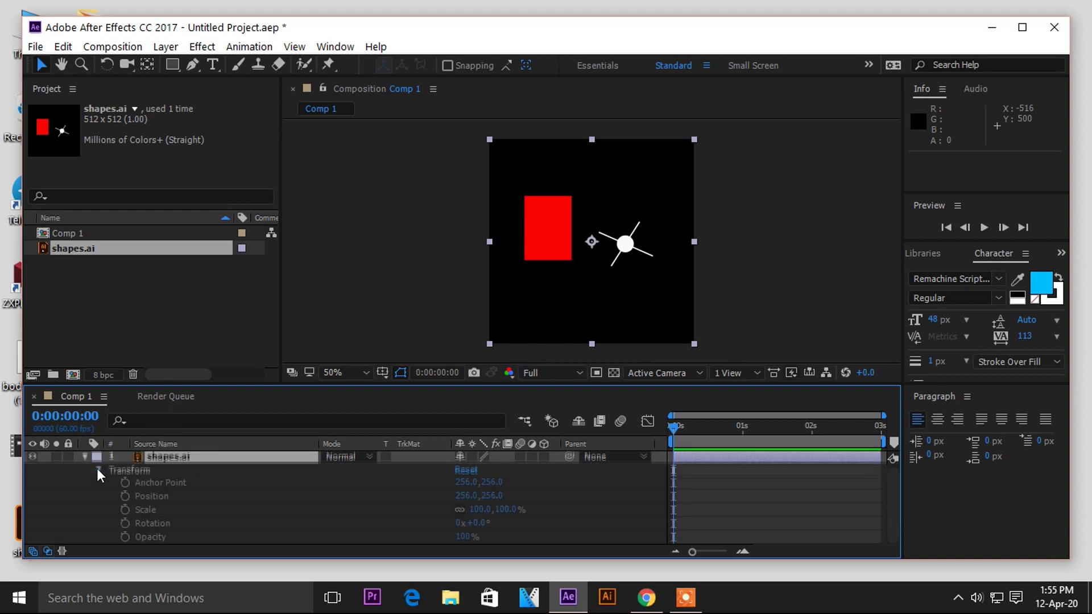
pyautogui.click(123, 496)
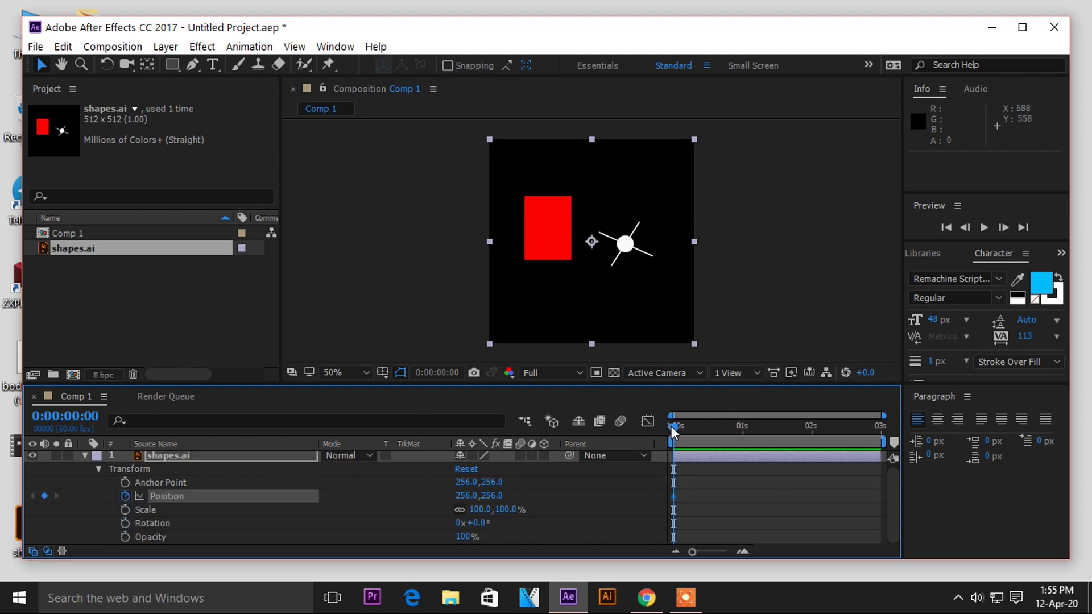
pyautogui.moveTo(672, 426); pyautogui.dragTo(742, 428)
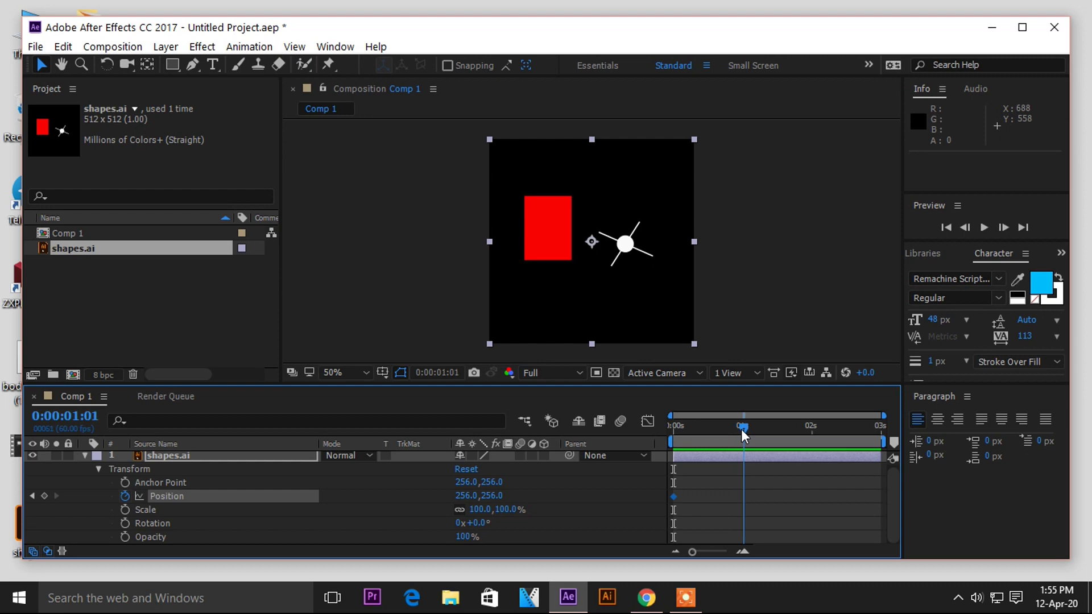
pyautogui.moveTo(563, 246); pyautogui.dragTo(558, 319)
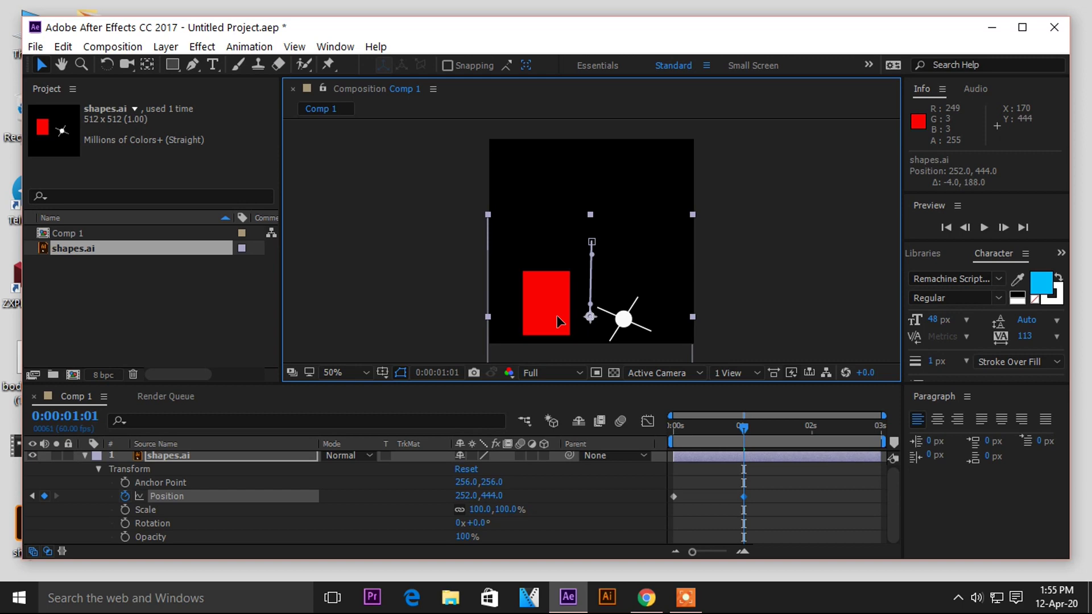
pyautogui.moveTo(562, 324); pyautogui.dragTo(564, 298)
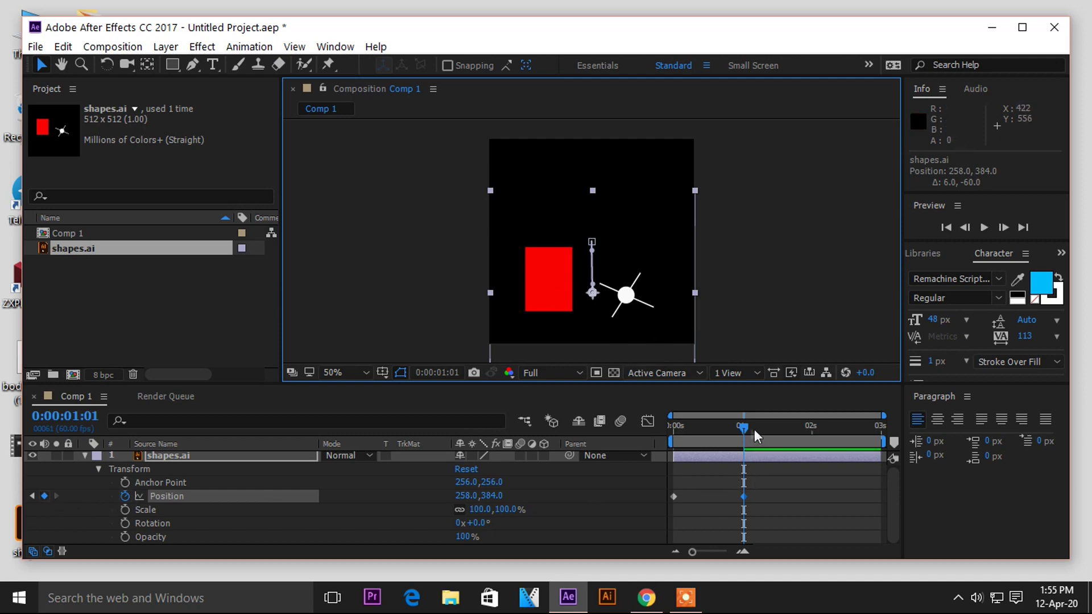
# At two seconds move the artwork up to 248,154 and preview the animation.
pyautogui.moveTo(745, 426); pyautogui.dragTo(814, 439)
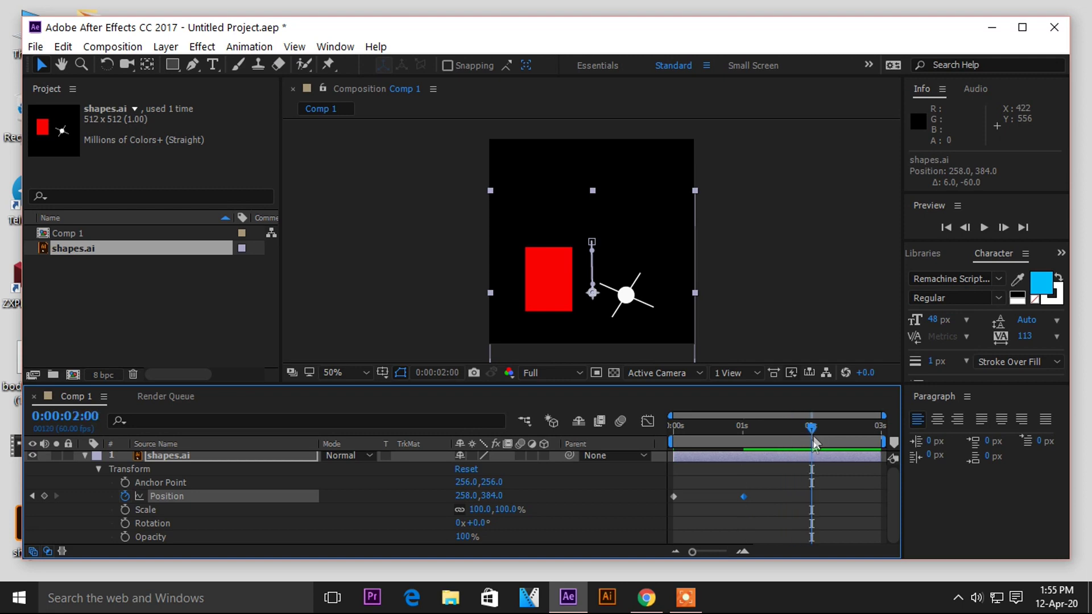
pyautogui.moveTo(544, 280); pyautogui.dragTo(538, 158)
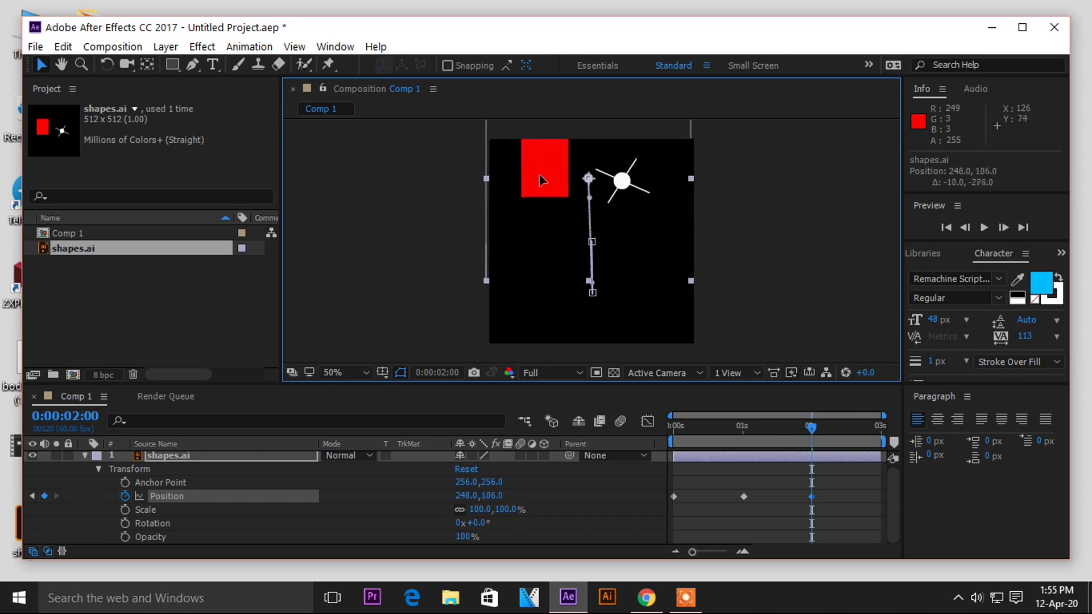
pyautogui.moveTo(538, 158); pyautogui.dragTo(539, 187)
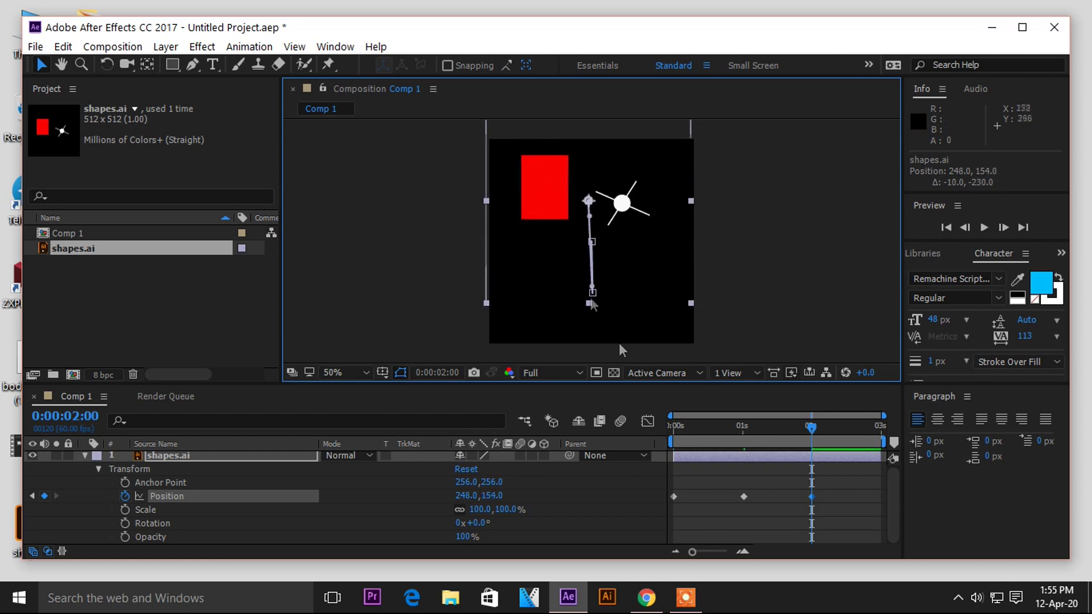
pyautogui.click(984, 227)
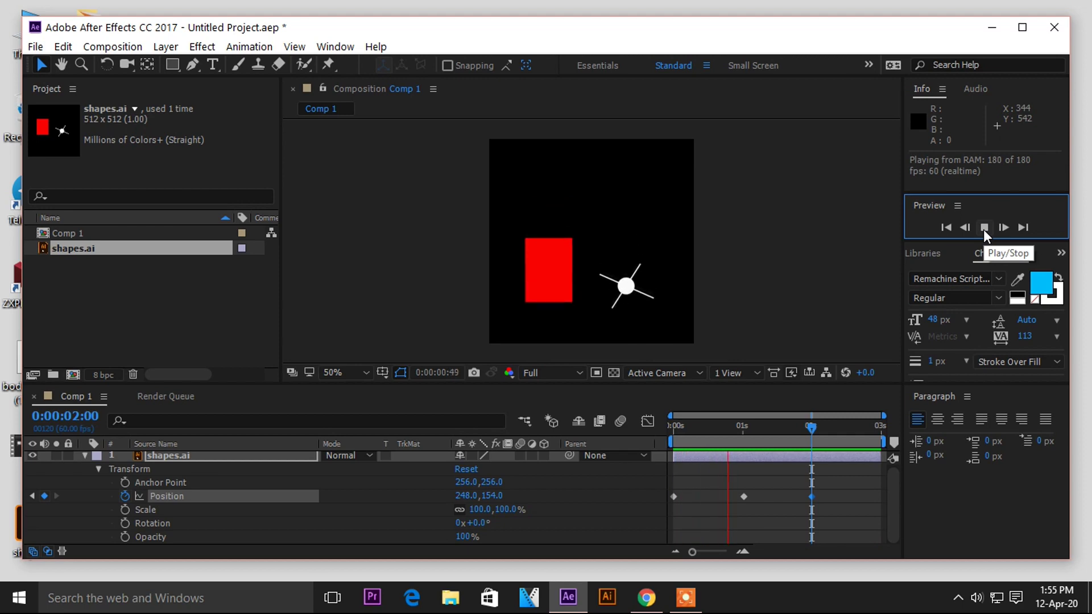
# Add an end-of-comp keyframe moving the artwork back down and replay the preview.
pyautogui.click(984, 230)
pyautogui.moveTo(863, 429); pyautogui.dragTo(867, 435)
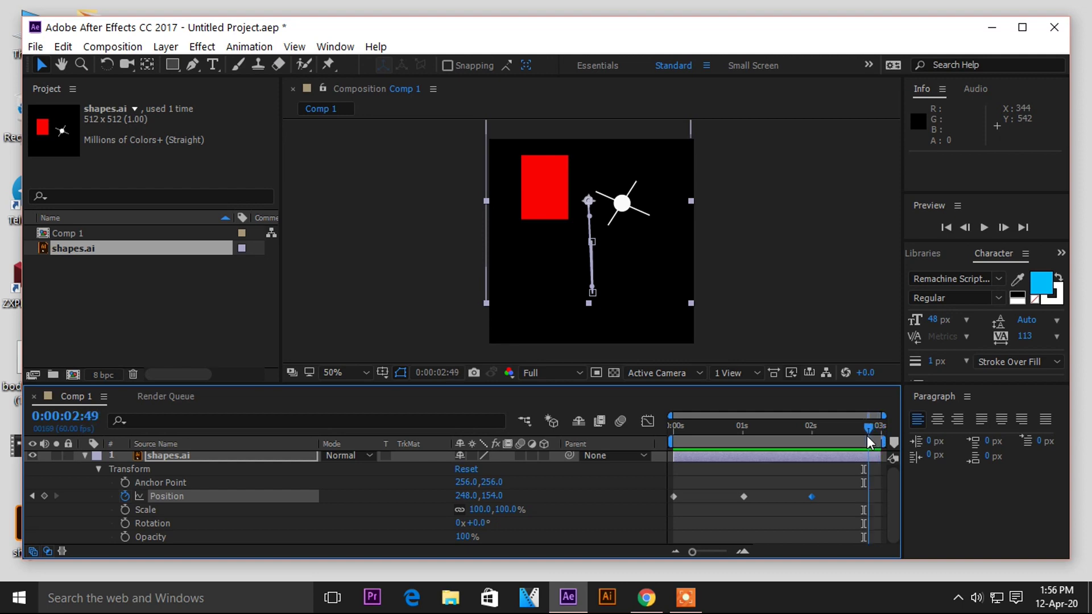
pyautogui.moveTo(555, 209); pyautogui.dragTo(555, 307)
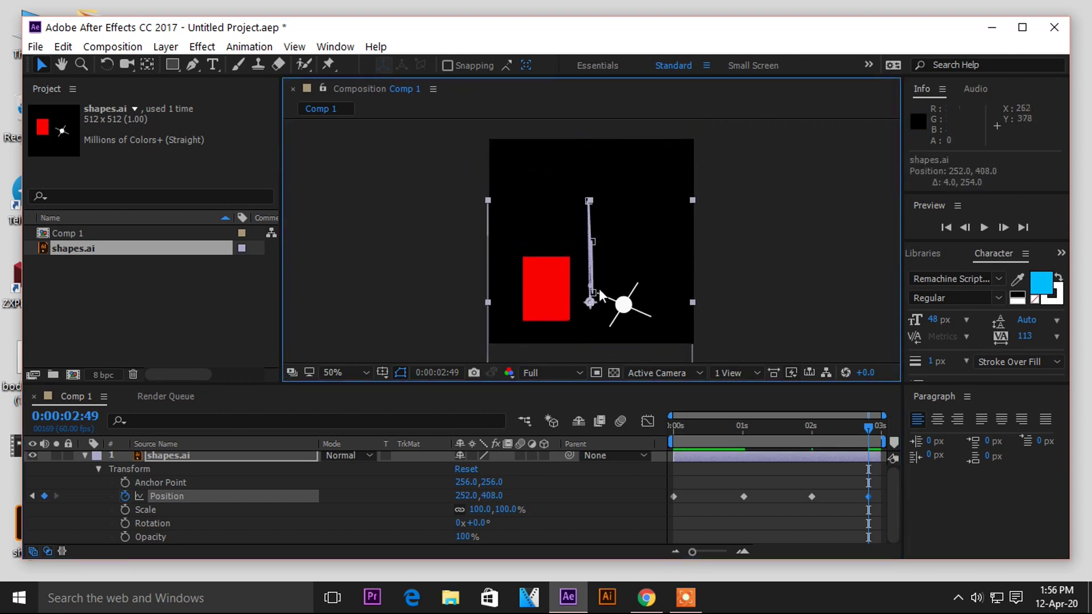
pyautogui.click(983, 230)
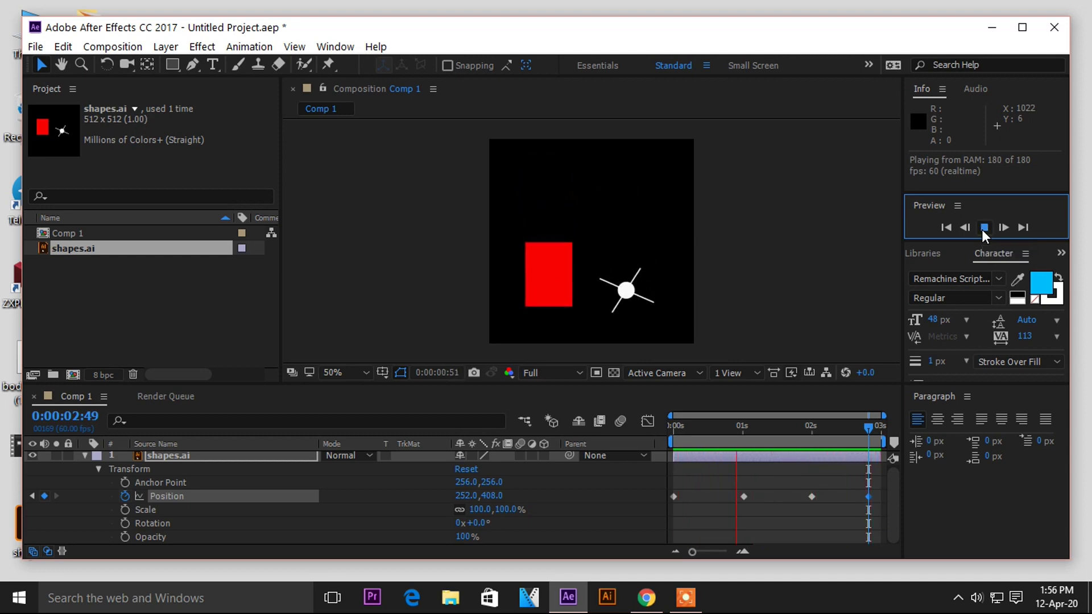
pyautogui.click(982, 230)
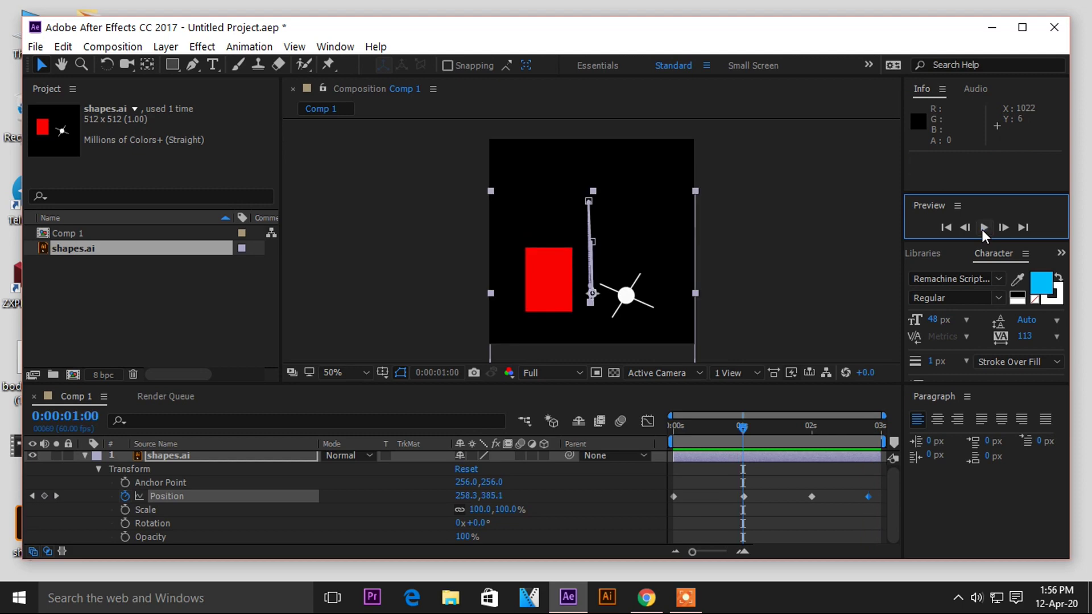
# Delete the 2:49 Position keyframe, set a new 2:59 keyframe near the start, and preview.
pyautogui.click(869, 497)
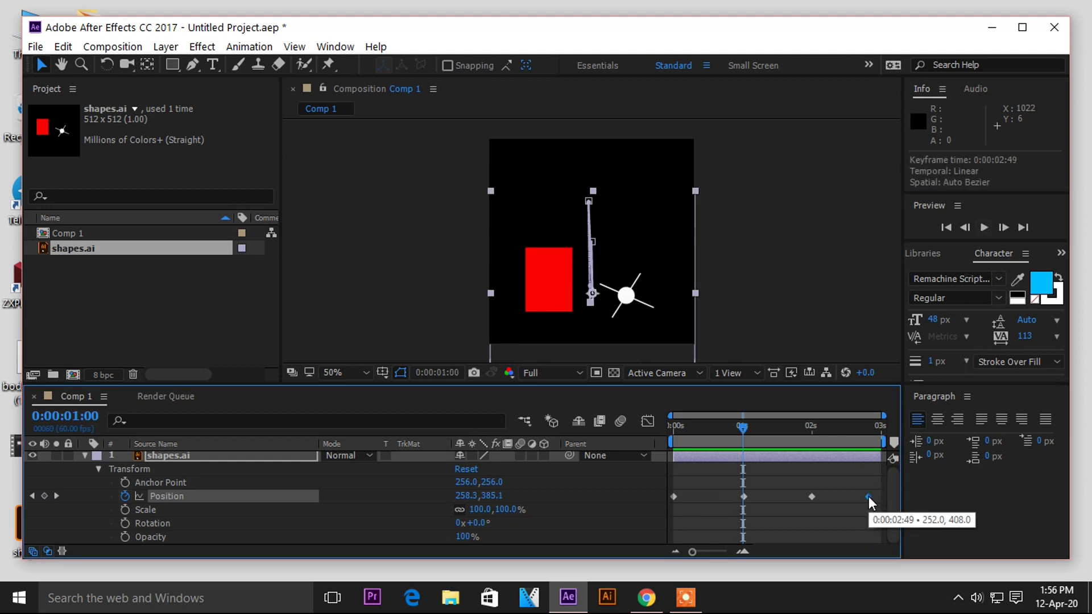
pyautogui.press('Delete')
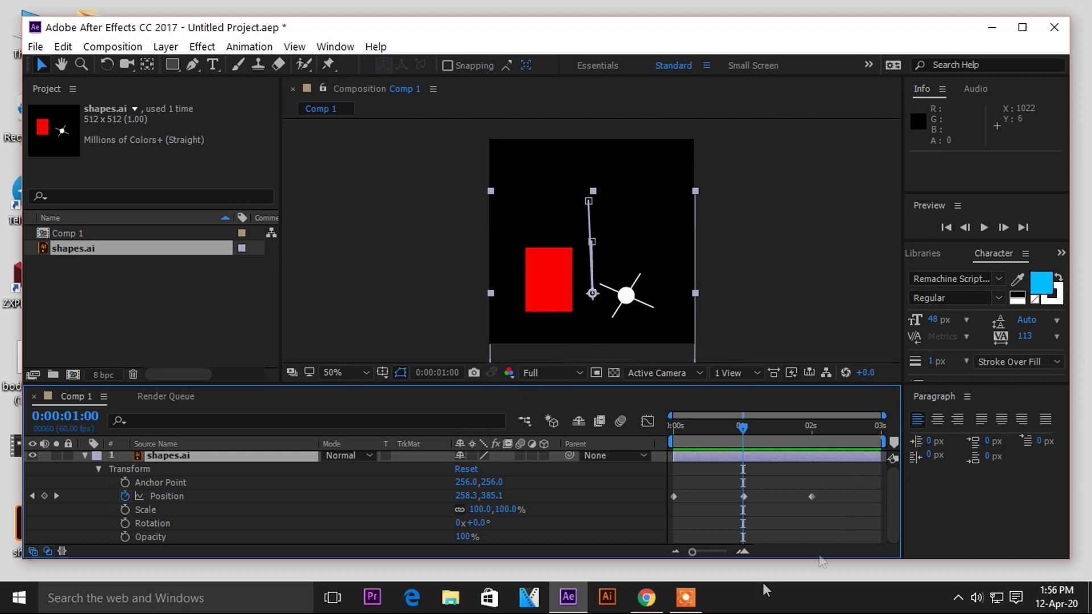
pyautogui.moveTo(741, 429); pyautogui.dragTo(675, 433)
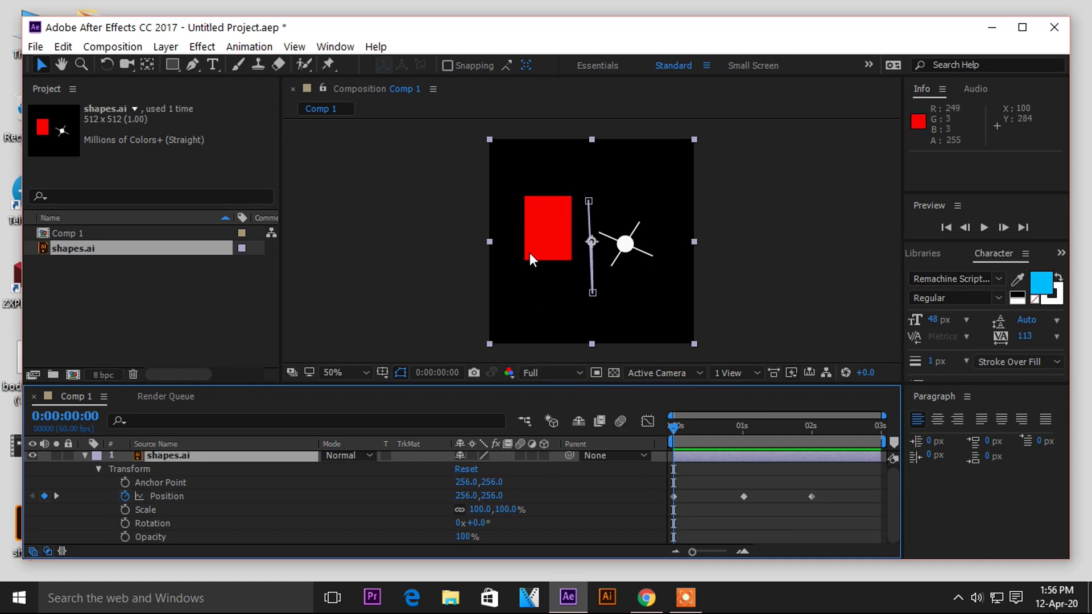
pyautogui.moveTo(669, 434); pyautogui.dragTo(895, 433)
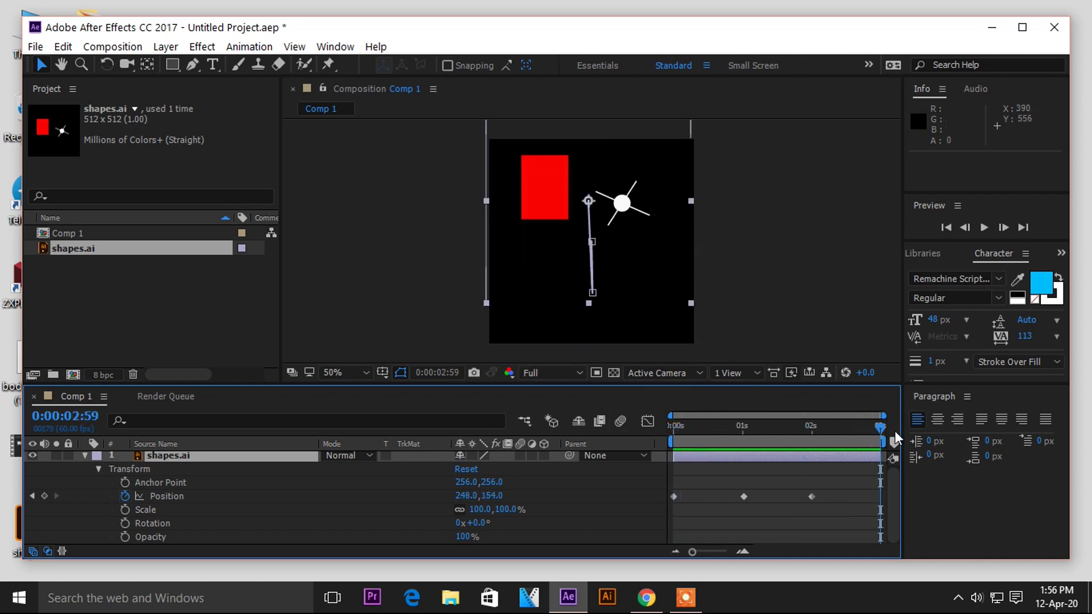
pyautogui.moveTo(537, 210); pyautogui.dragTo(540, 250)
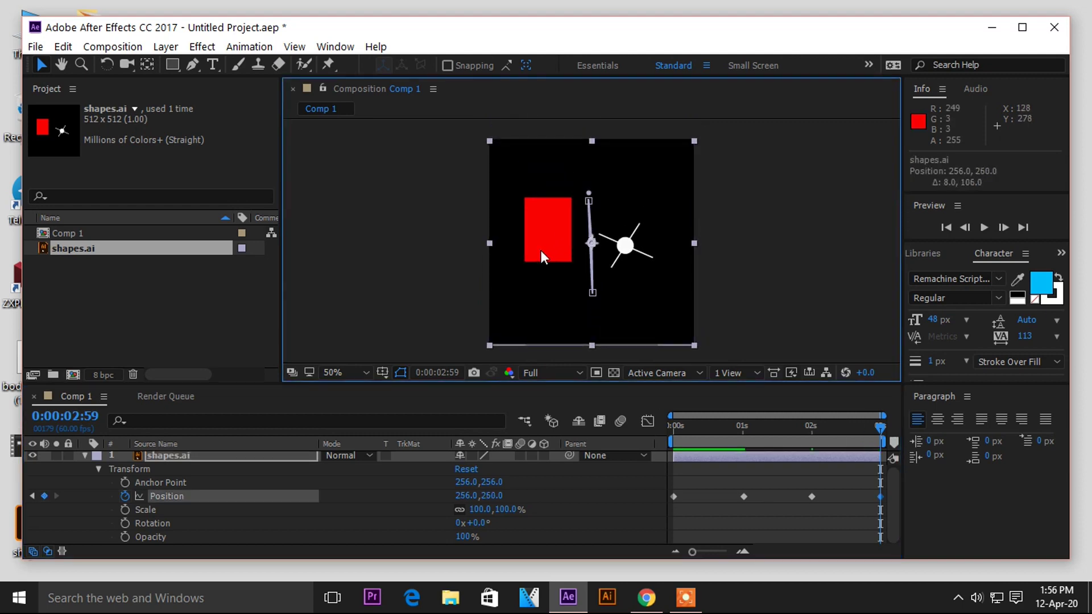
pyautogui.click(980, 229)
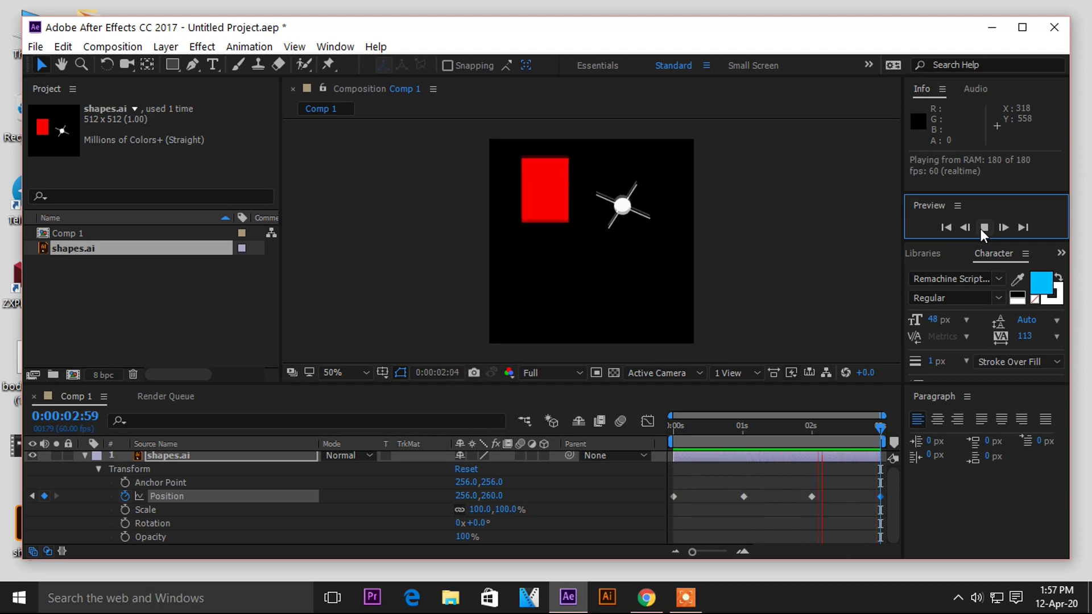
pyautogui.click(981, 229)
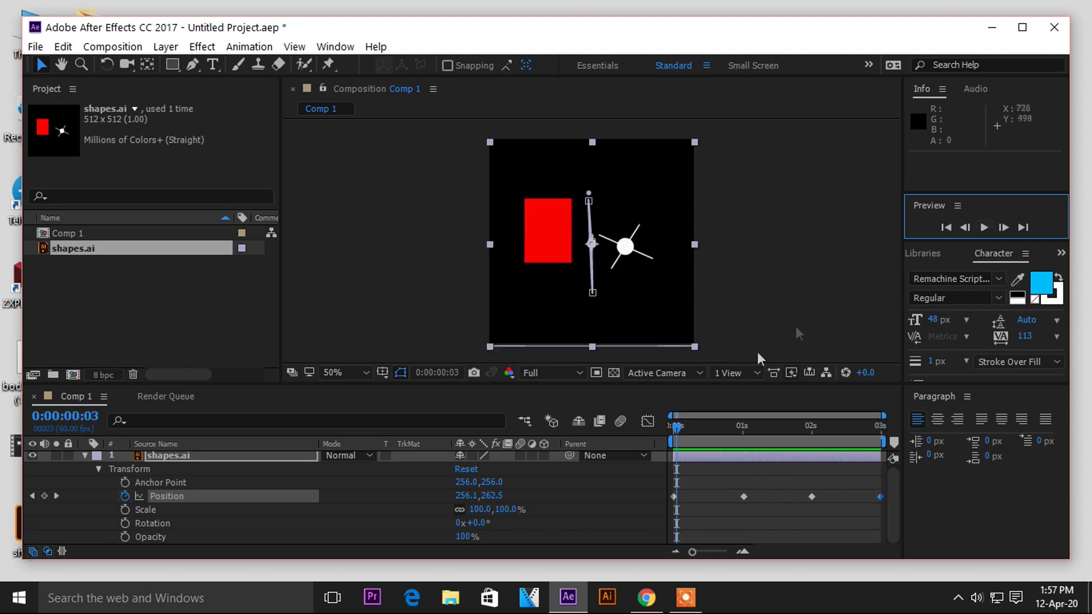
# Preview over the transparency grid, then collapse the shapes.ai layer's Transform properties.
pyautogui.click(614, 373)
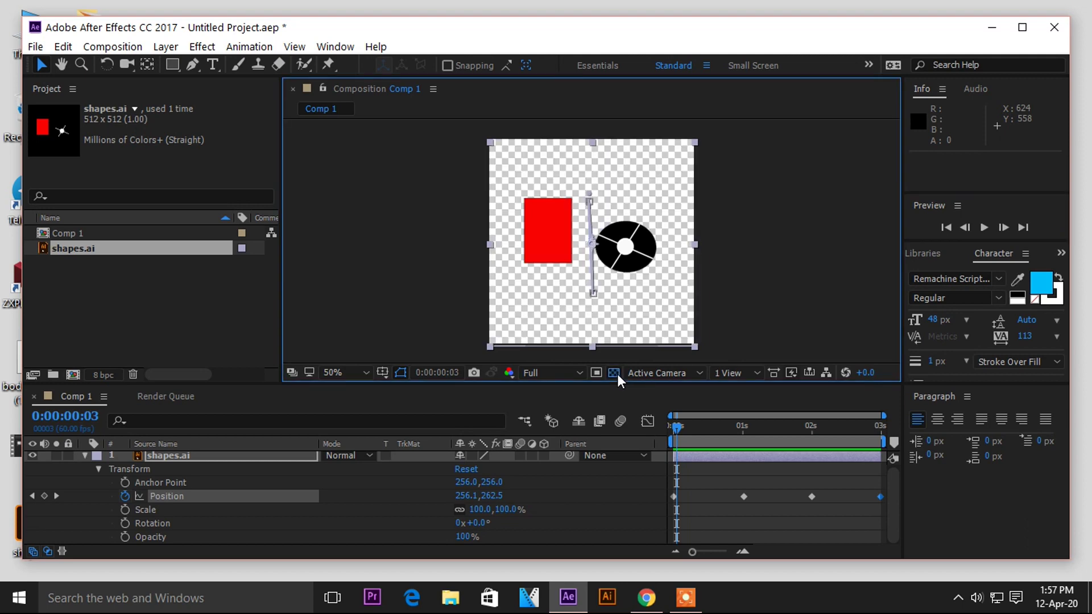
pyautogui.click(984, 227)
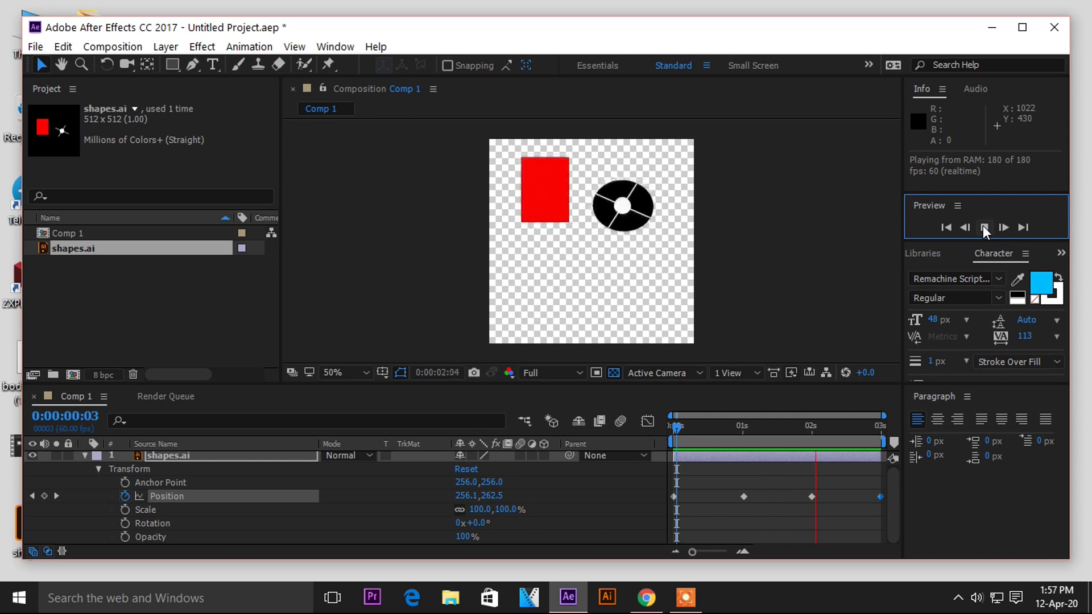
pyautogui.click(983, 227)
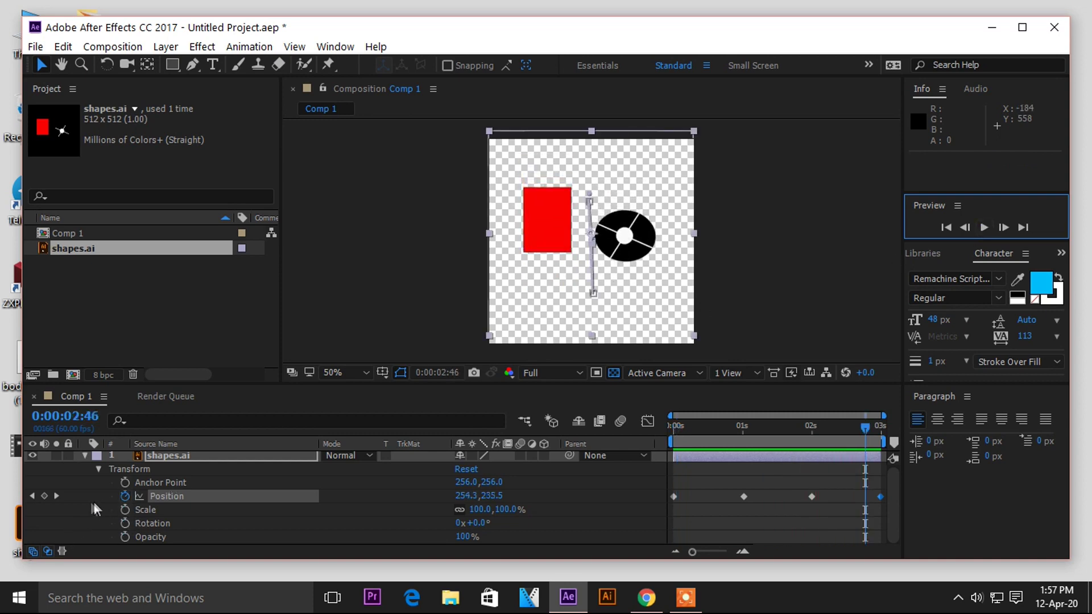
pyautogui.click(96, 472)
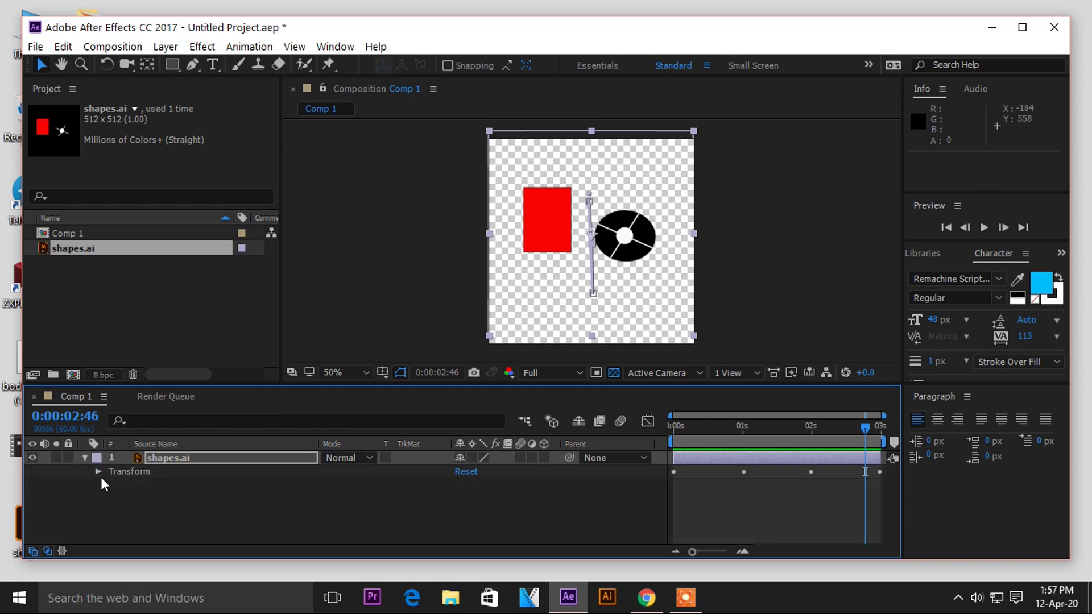
pyautogui.click(84, 459)
# Use Create Shapes from Vector Layer on shapes.ai to make the 'shapes Outlines' layer.
pyautogui.rightClick(120, 456)
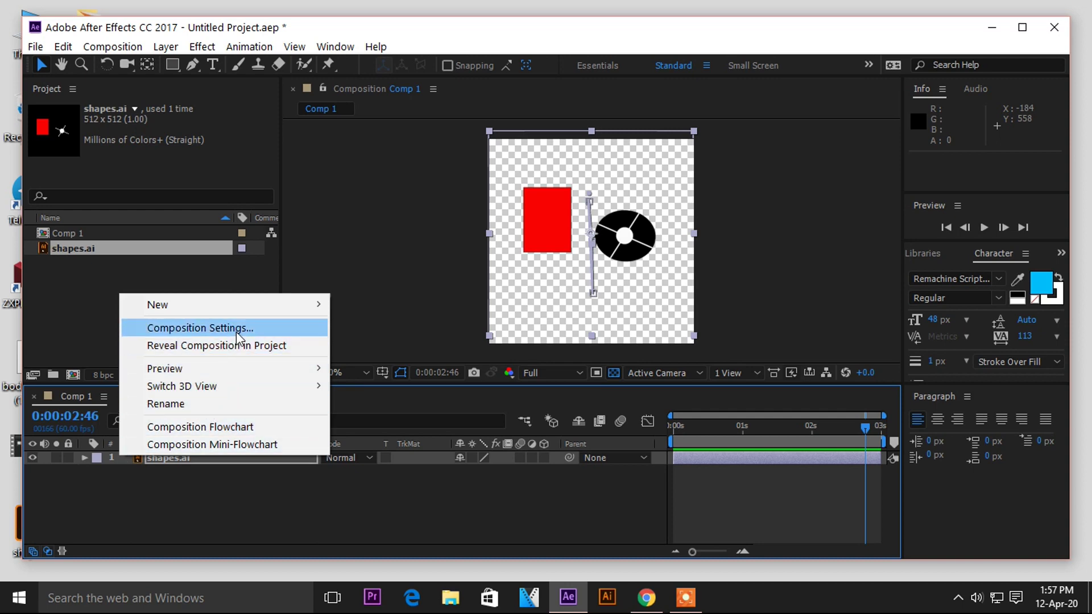
pyautogui.click(232, 515)
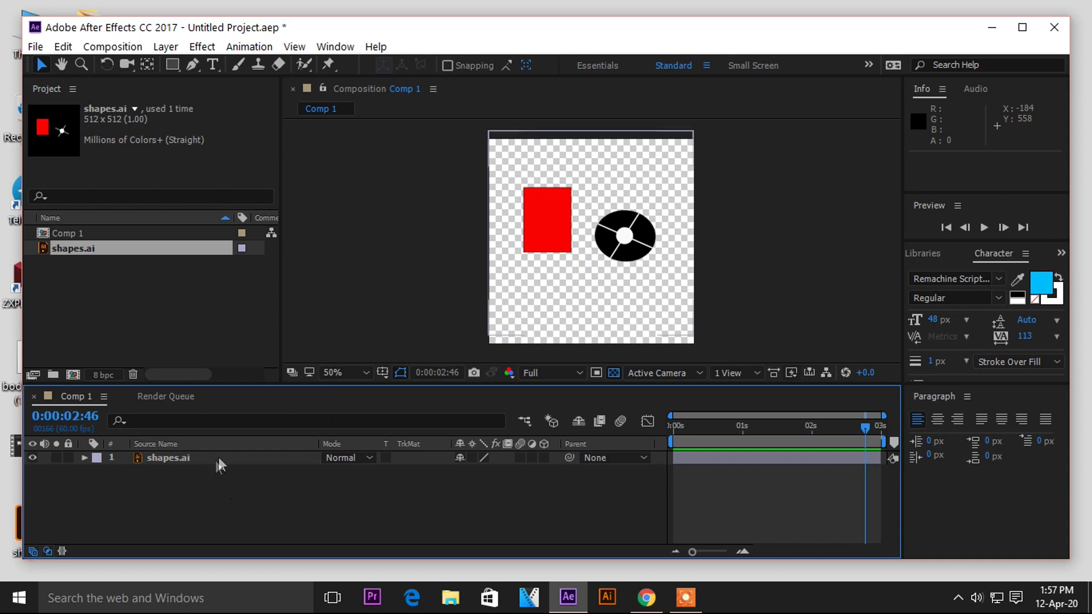
pyautogui.rightClick(220, 461)
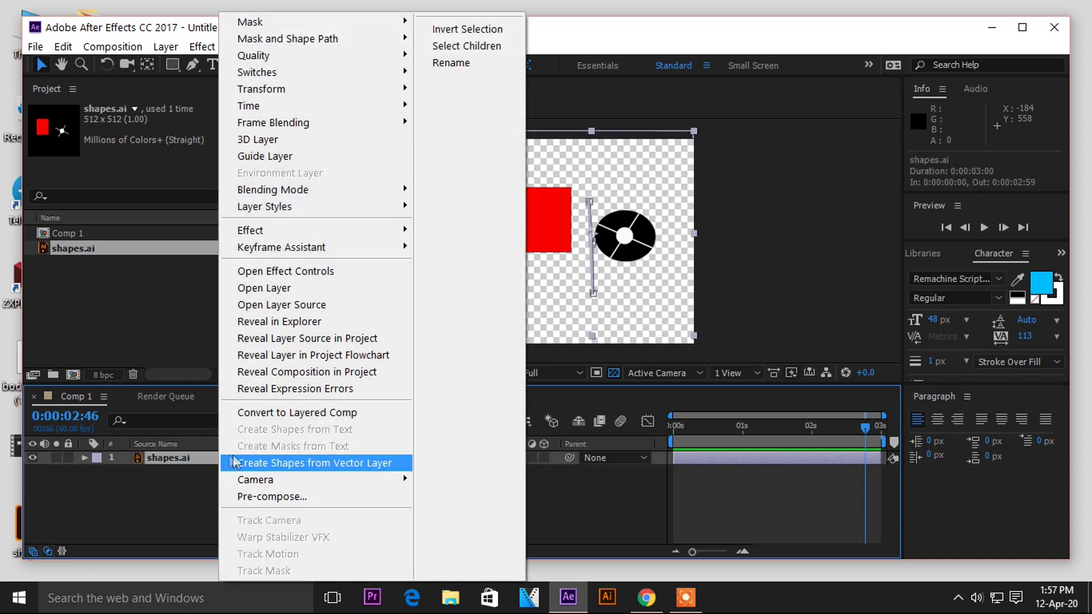
pyautogui.click(302, 468)
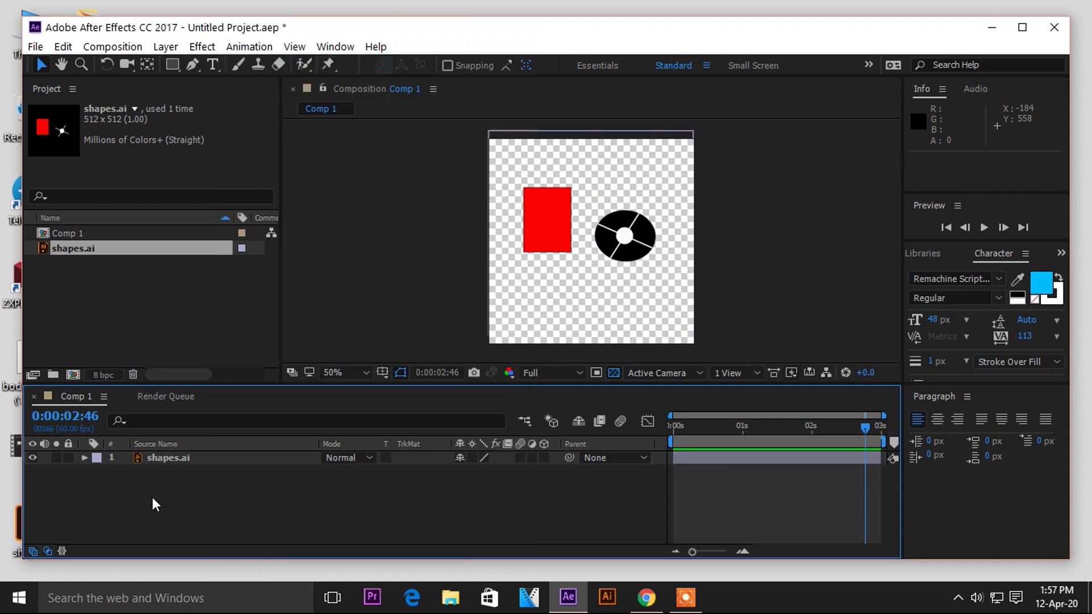
pyautogui.click(197, 458)
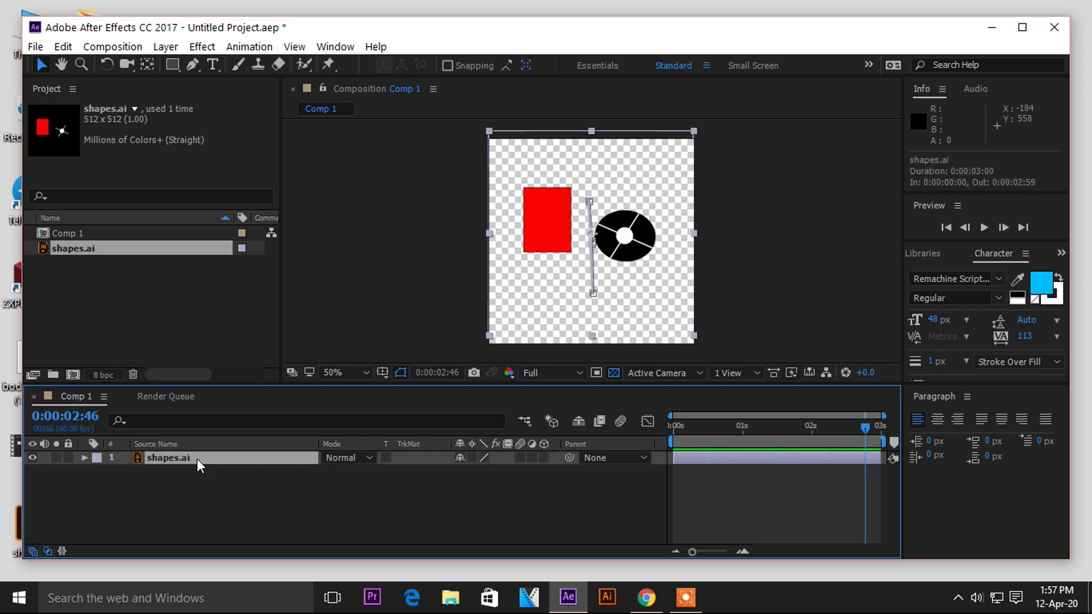
pyautogui.rightClick(210, 459)
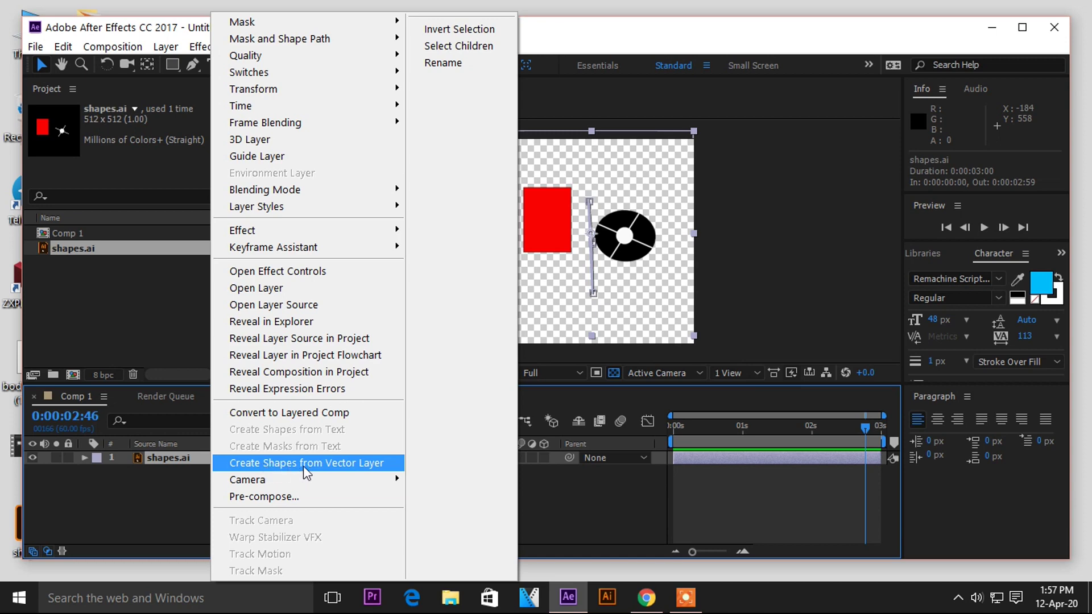
pyautogui.click(303, 464)
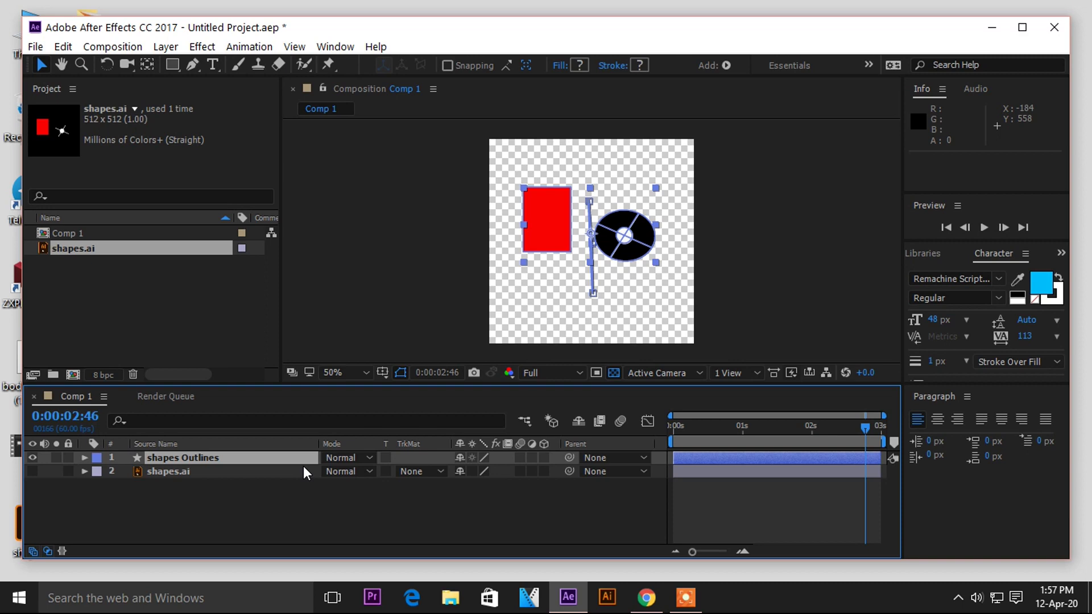
pyautogui.click(257, 473)
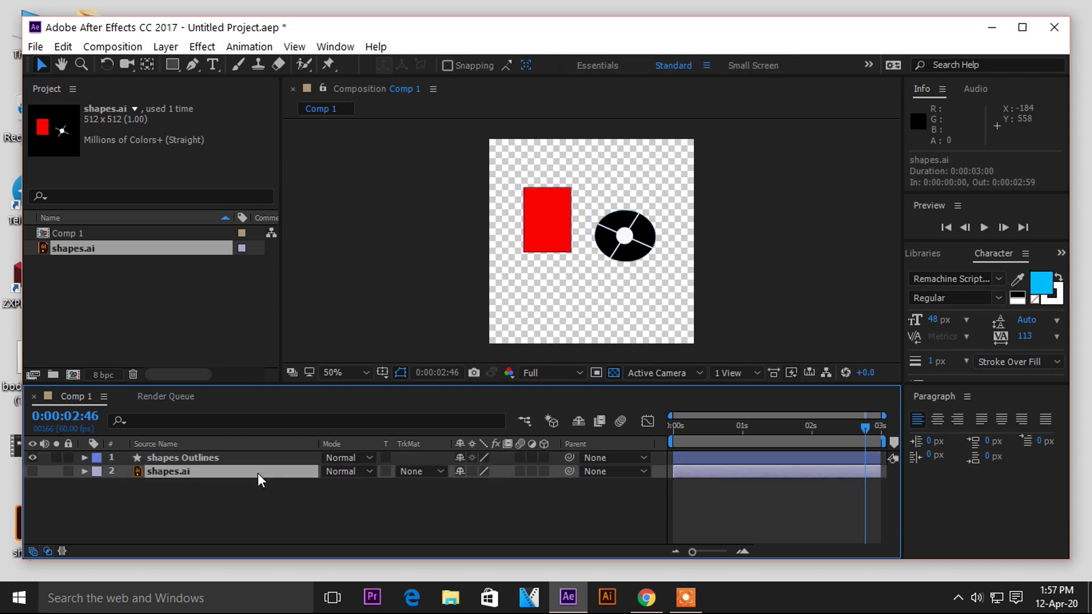
# Delete the shapes.ai layer and expand shapes Outlines to list its Contents groups.
pyautogui.press('Delete')
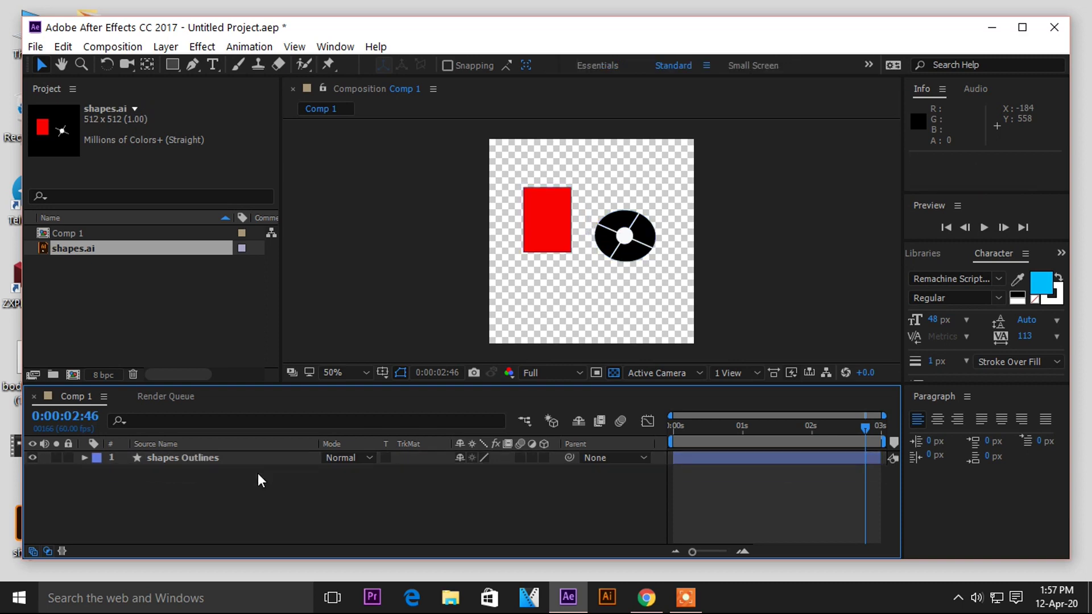
pyautogui.click(90, 462)
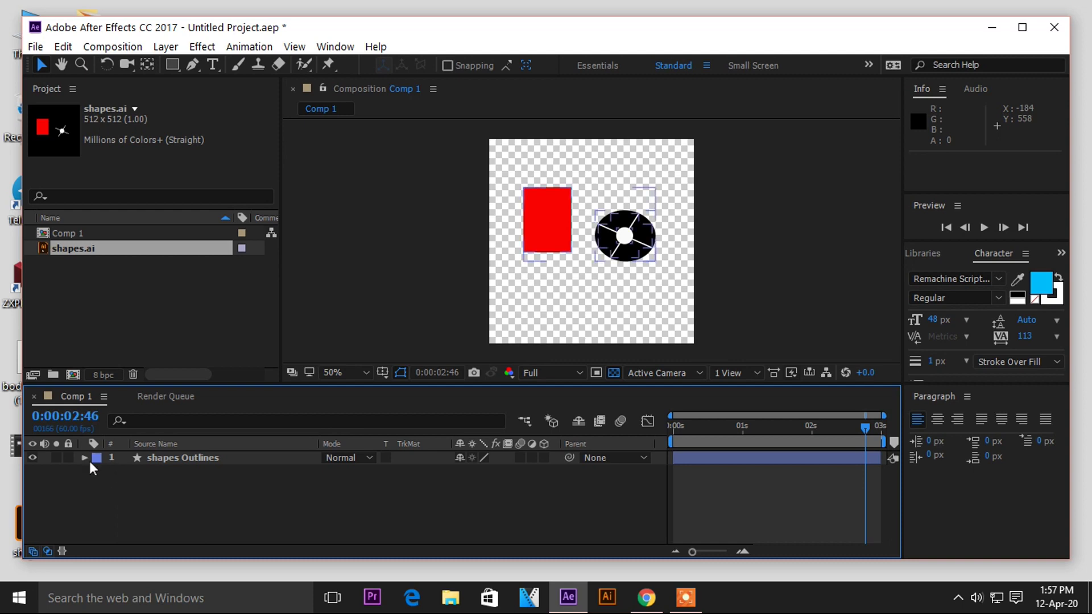
pyautogui.click(84, 458)
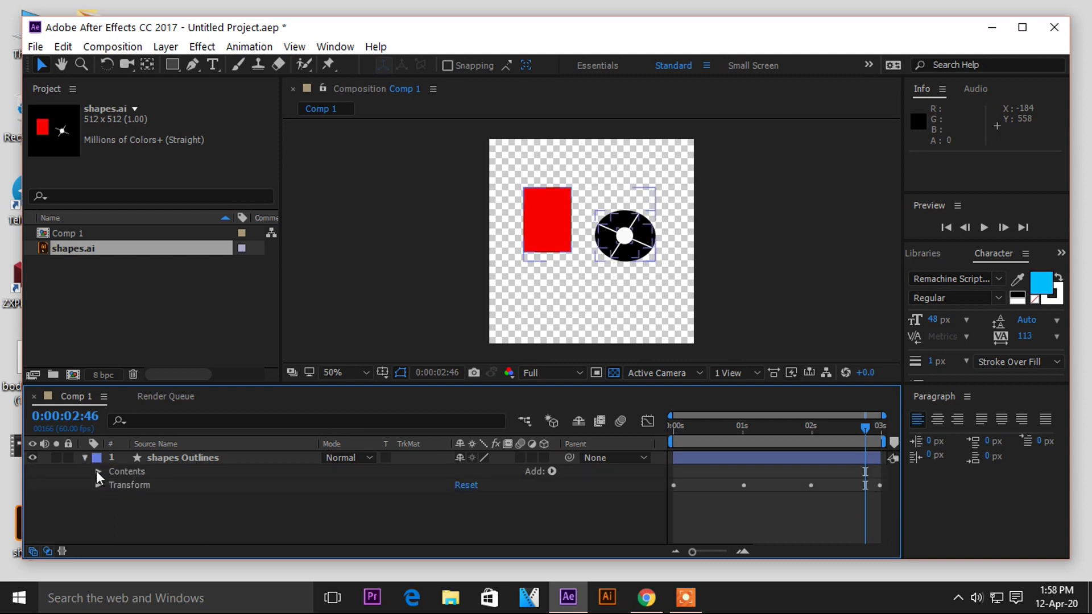
pyautogui.click(98, 472)
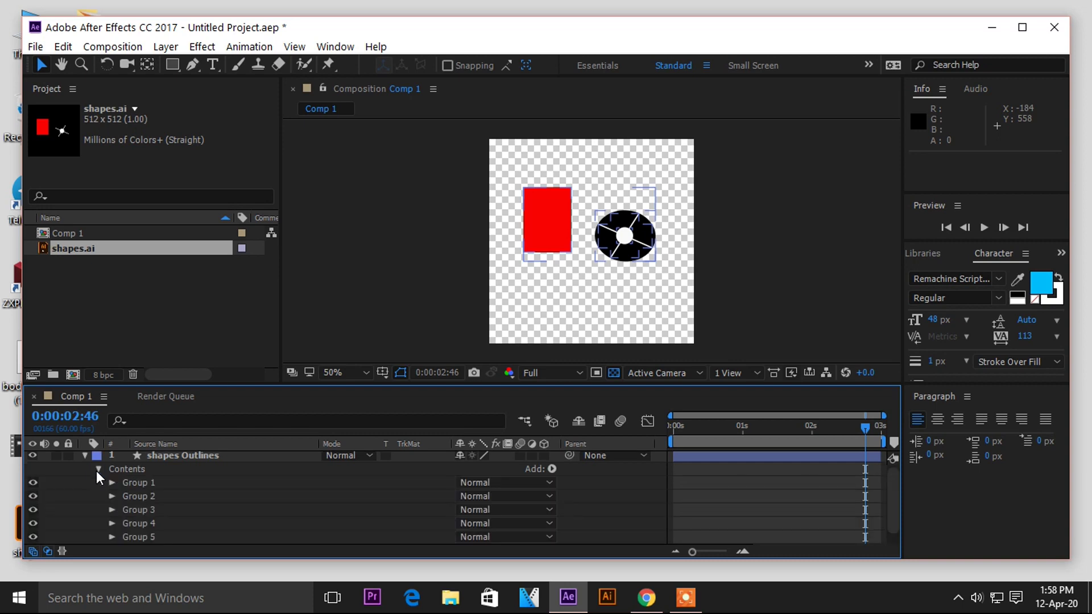
# Toggle Groups 1–4 off and on to identify the dot, spokes, lines and black disc.
pyautogui.click(32, 482)
pyautogui.click(31, 479)
pyautogui.click(33, 495)
pyautogui.click(33, 494)
pyautogui.click(32, 509)
pyautogui.click(32, 508)
pyautogui.click(33, 522)
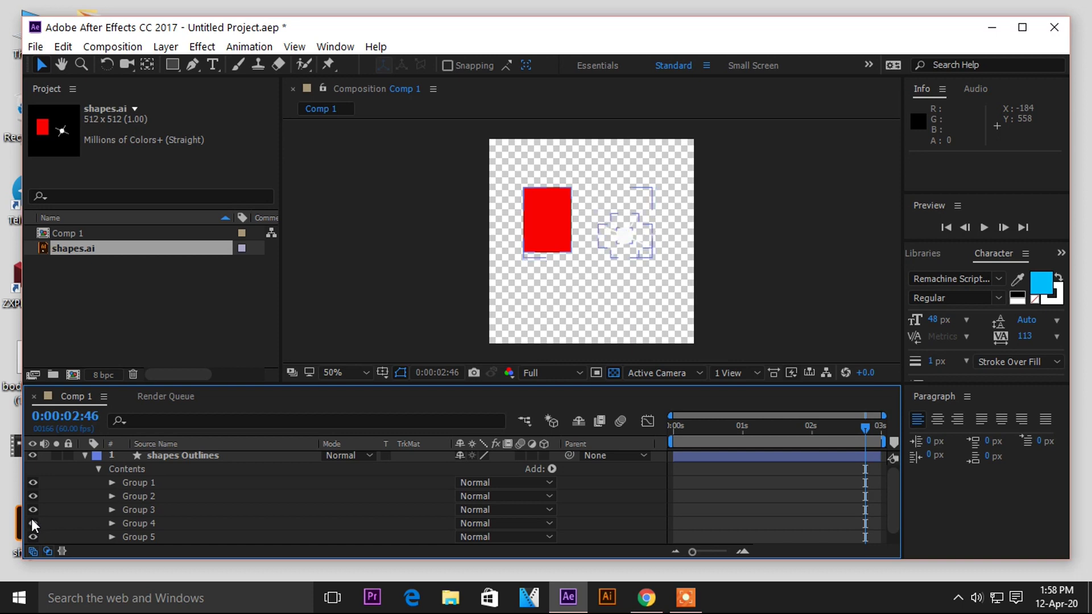
pyautogui.click(32, 523)
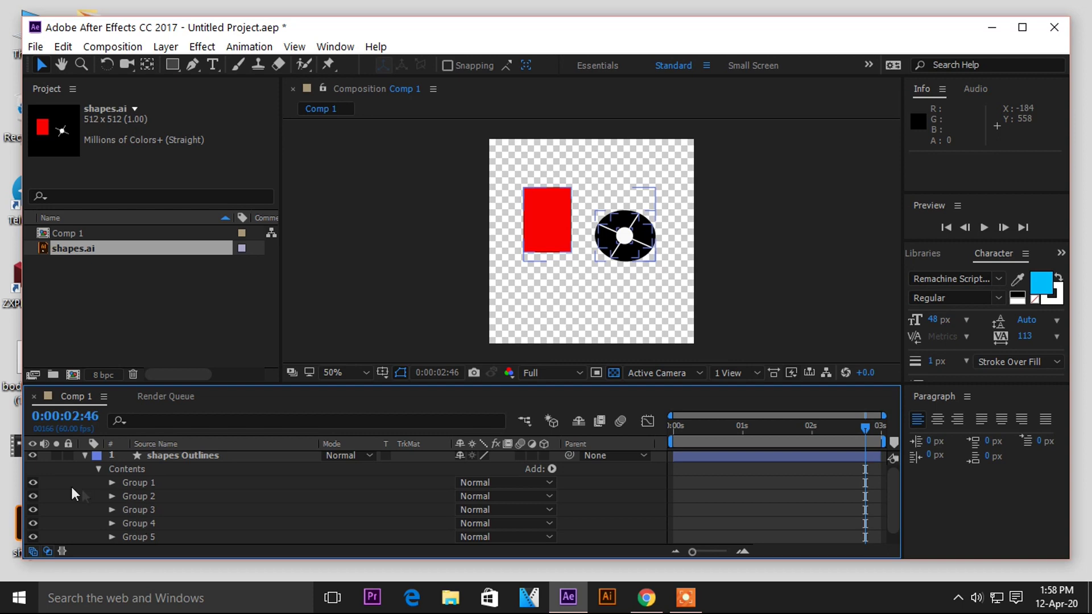
# Recheck Group 2's spokes and expand it to show Path 1 and Stroke 1.
pyautogui.click(33, 483)
pyautogui.click(32, 497)
pyautogui.click(32, 497)
pyautogui.click(112, 496)
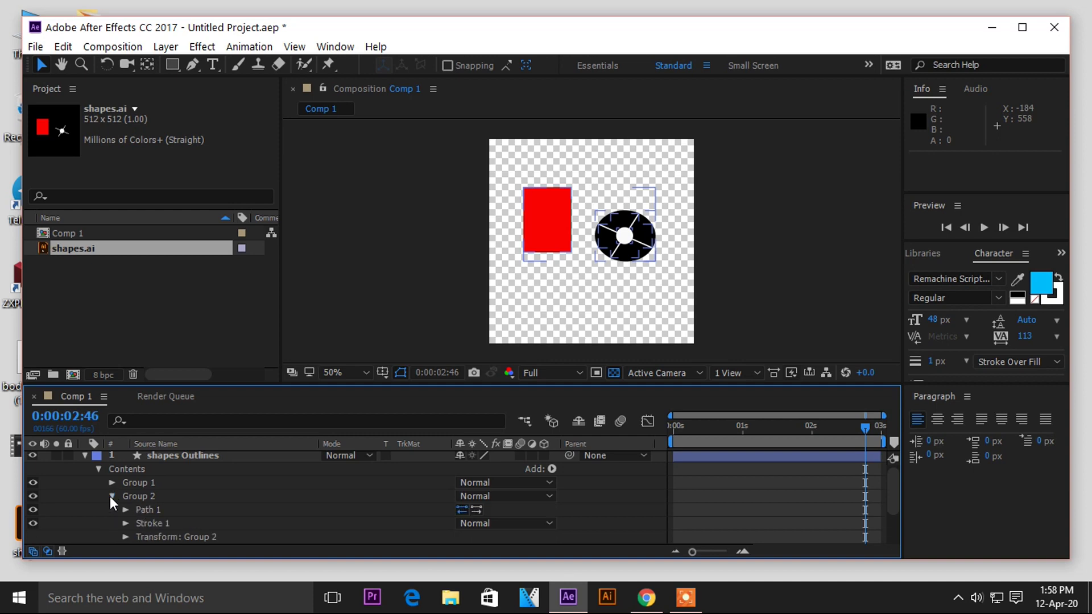
# Expand Group 2's Path 1 and select its path to see the shape it draws.
pyautogui.scroll(-3, 147, 523)
pyautogui.scroll(2, 146, 524)
pyautogui.scroll(1, 147, 523)
pyautogui.scroll(-3, 147, 524)
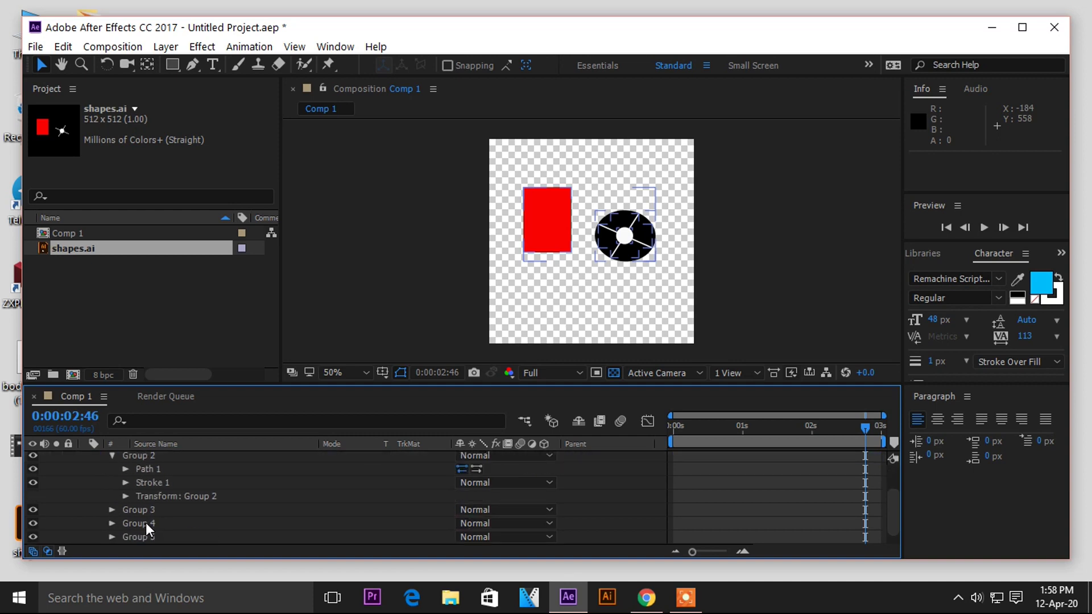
pyautogui.click(125, 482)
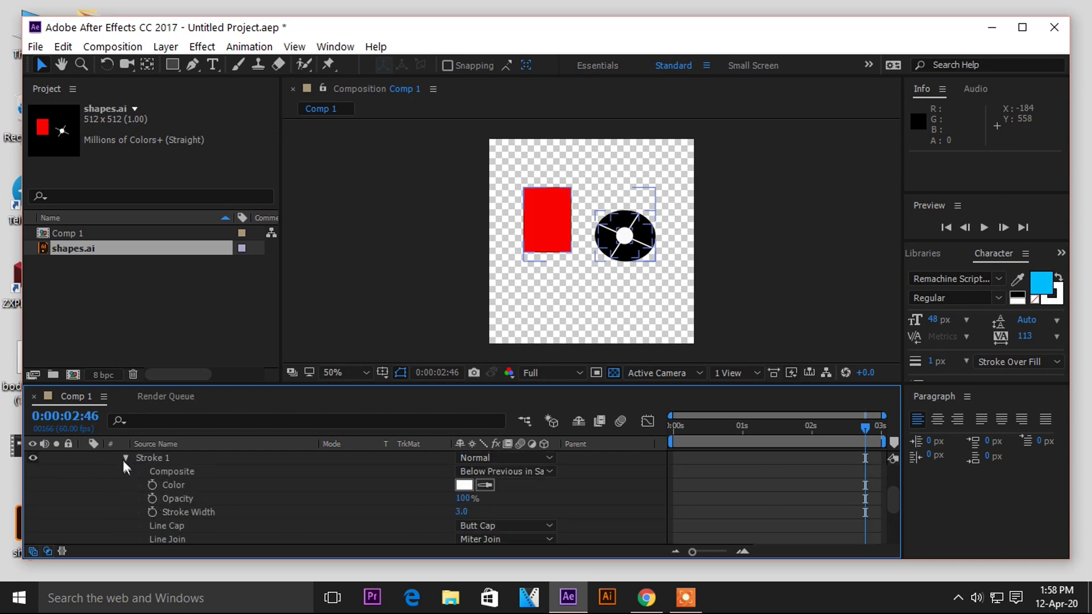
pyautogui.click(125, 458)
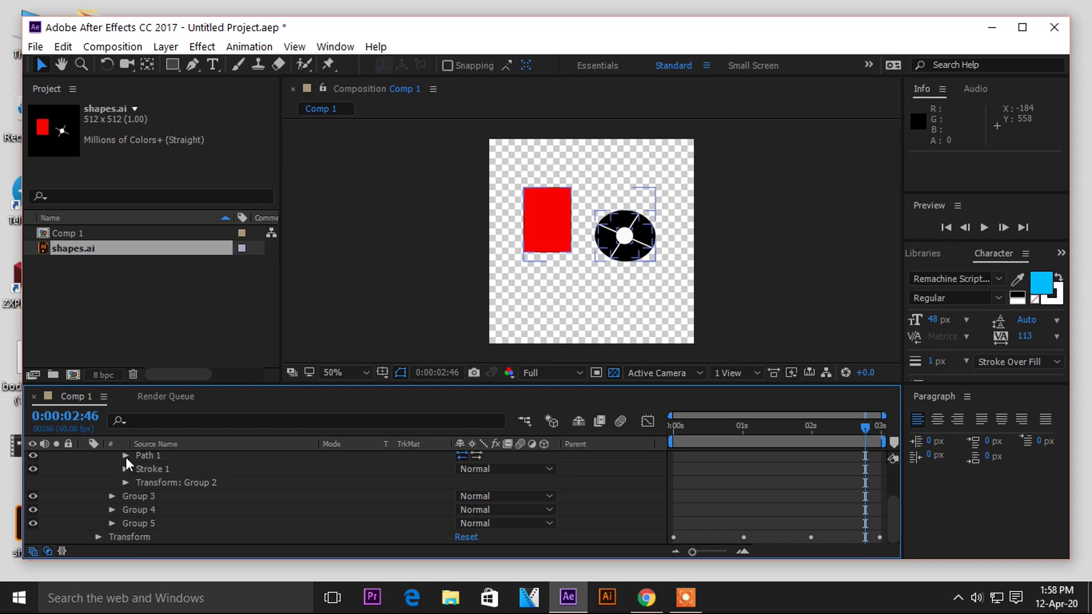
pyautogui.click(125, 457)
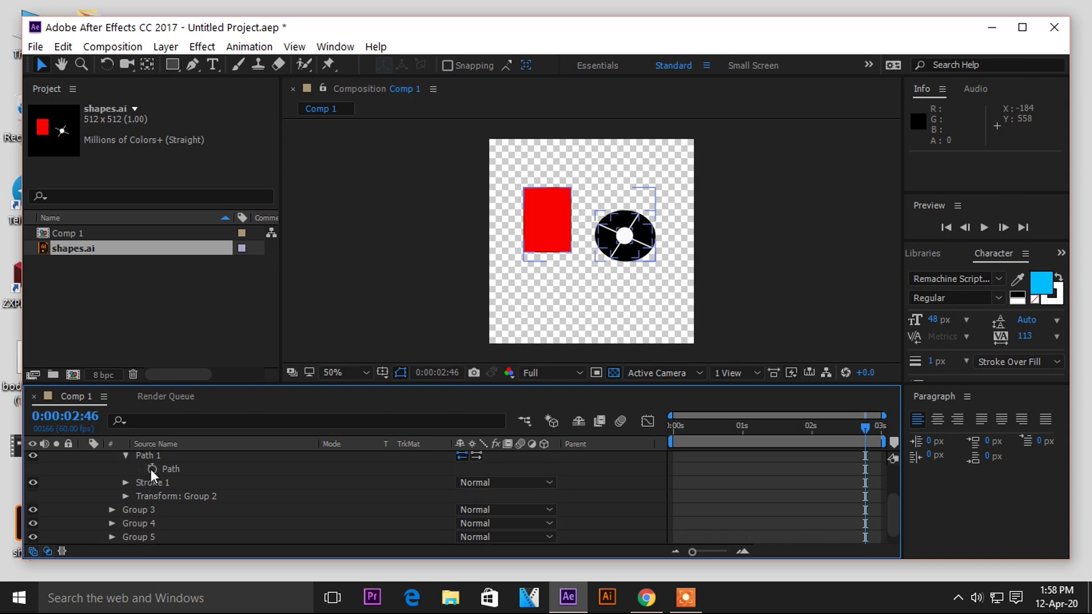
pyautogui.click(151, 469)
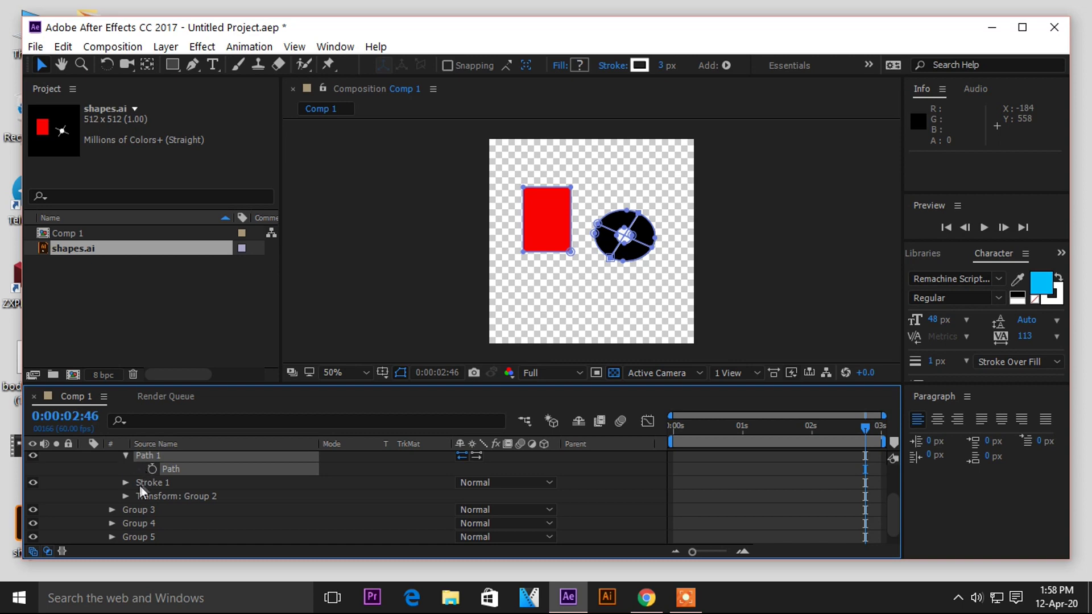
# Collapse Path 1, expand Transform: Group 2, and return the playhead to 0:00:00:00.
pyautogui.click(125, 456)
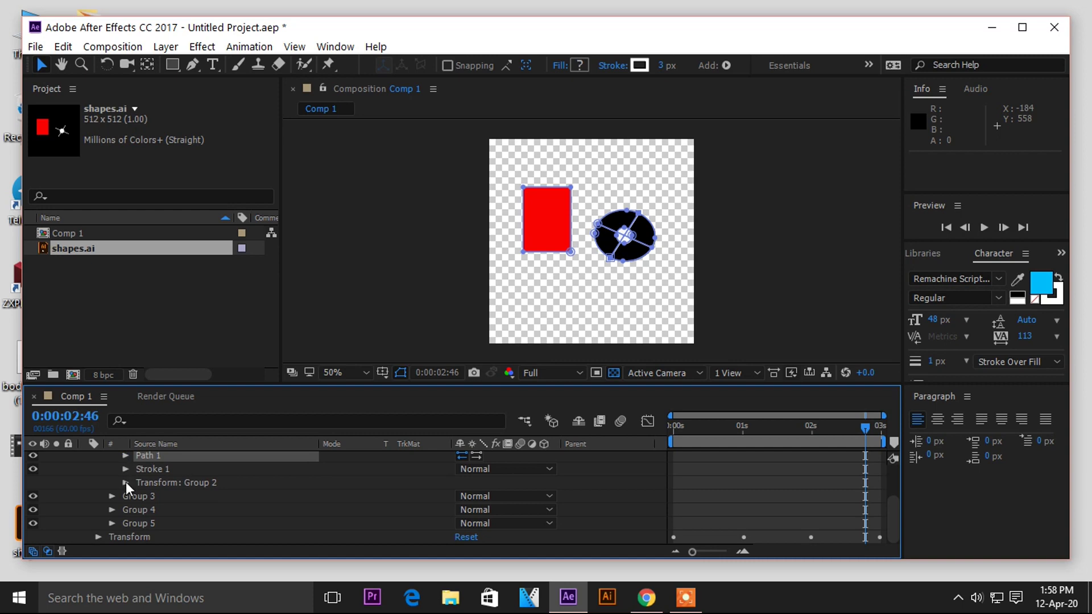
pyautogui.click(125, 482)
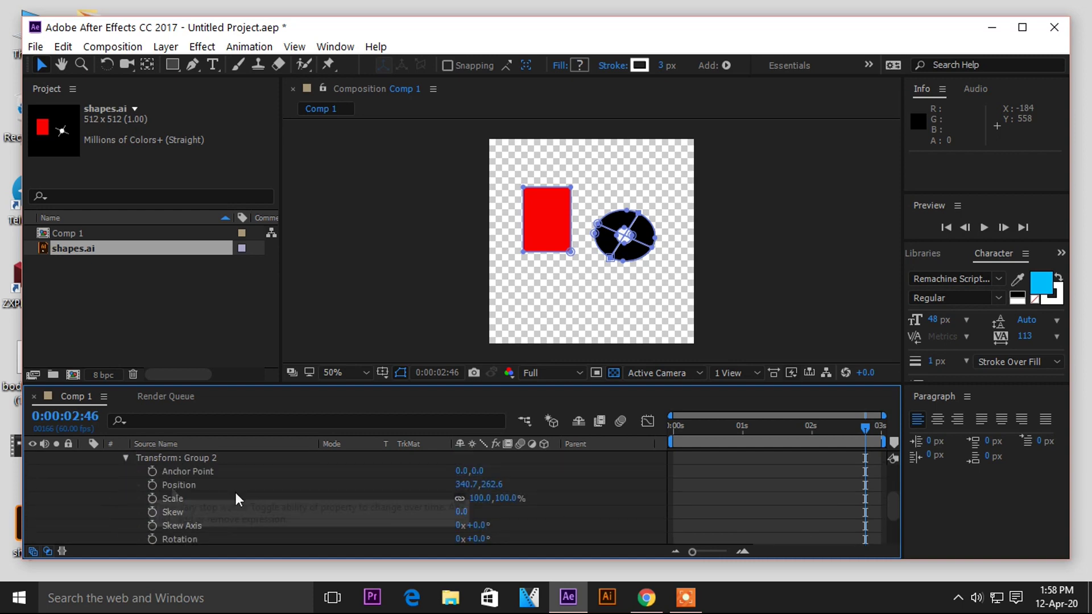
pyautogui.moveTo(862, 425); pyautogui.dragTo(667, 451)
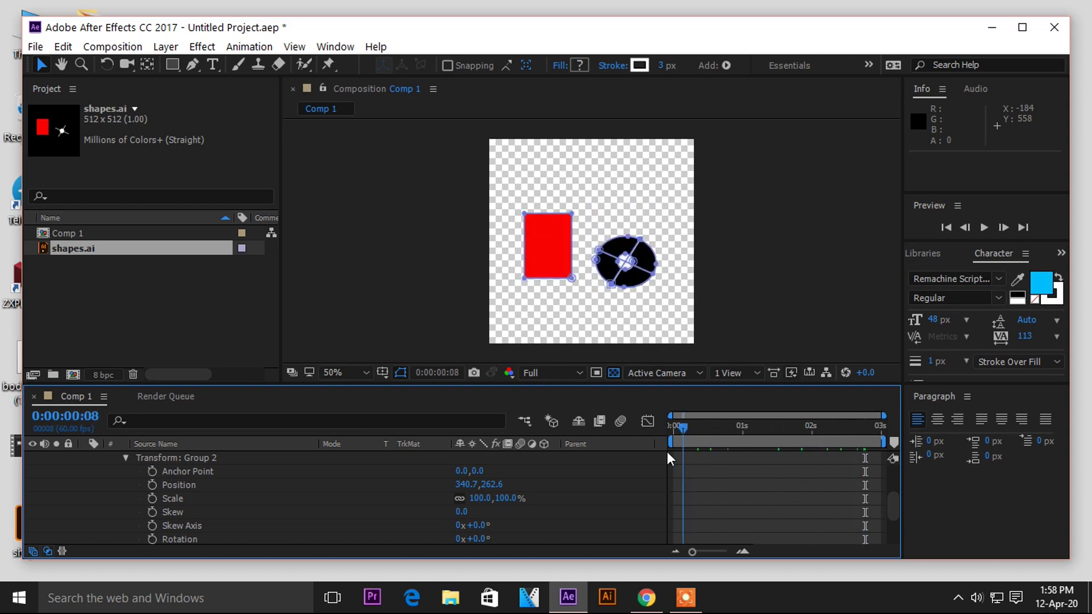
# Keyframe Group 2's Position and Rotation at 0:00, reaching 0x+216.0° rotation at the comp's end.
pyautogui.click(152, 485)
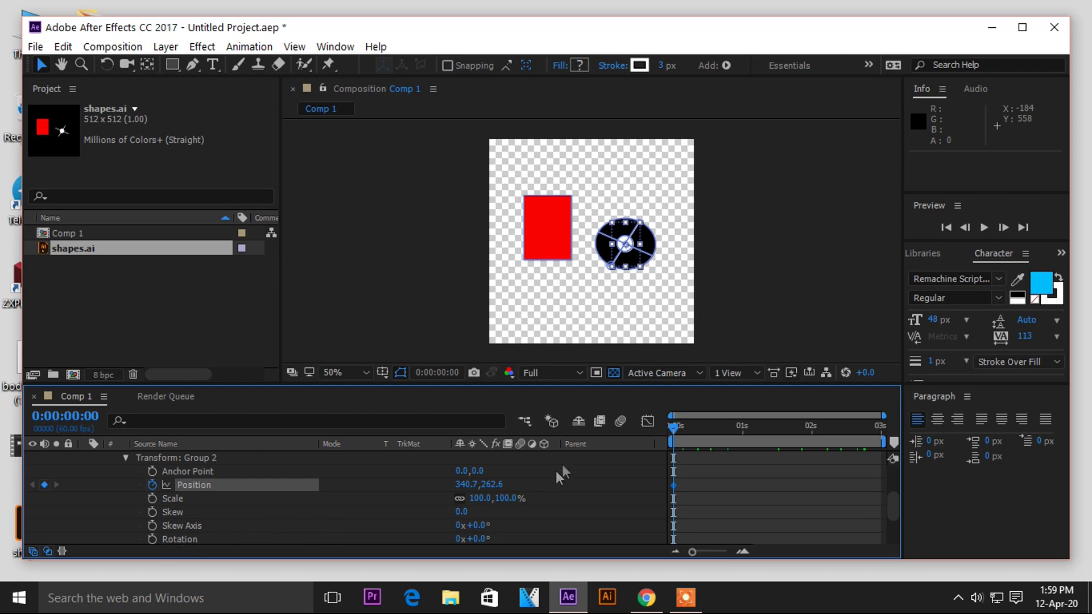
pyautogui.click(152, 539)
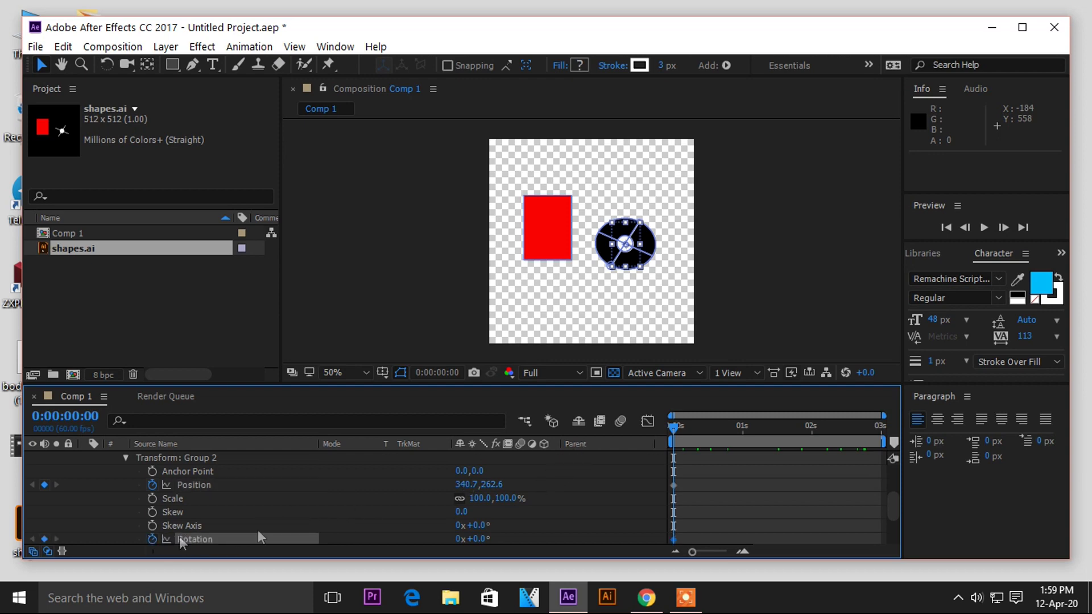
pyautogui.moveTo(672, 425)
pyautogui.mouseDown()
pyautogui.moveTo(715, 432)
pyautogui.moveTo(693, 448)
pyautogui.moveTo(883, 444)
pyautogui.mouseUp()
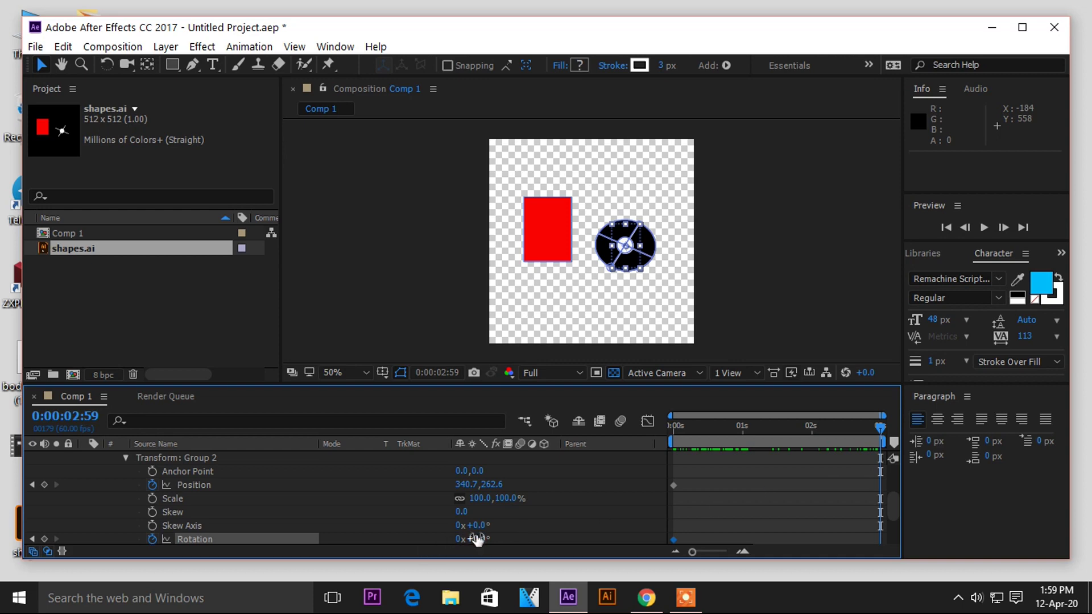
pyautogui.moveTo(478, 539); pyautogui.dragTo(649, 537)
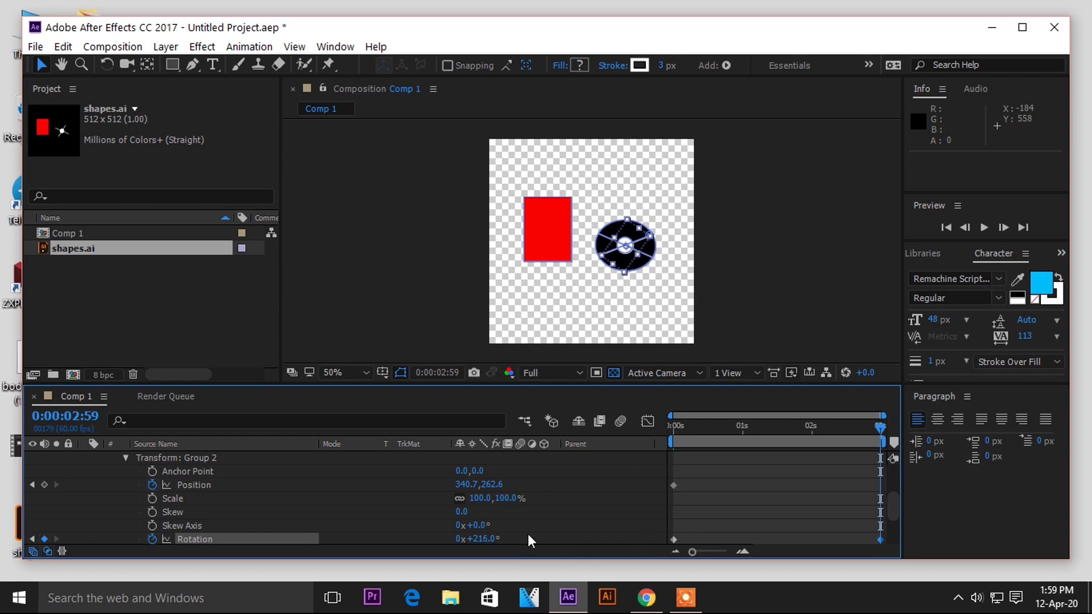
pyautogui.click(504, 541)
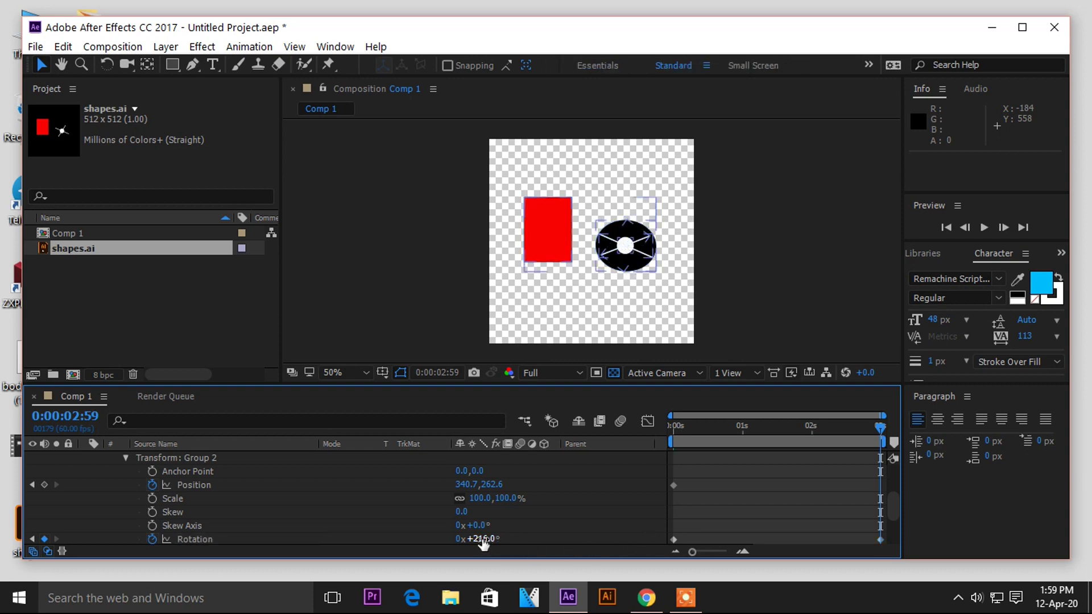
# Set Group 2's end Rotation to 360 (1x+0.0°) and add an end Position keyframe.
pyautogui.moveTo(483, 539)
pyautogui.mouseDown()
pyautogui.moveTo(603, 539)
pyautogui.moveTo(578, 551)
pyautogui.mouseUp()
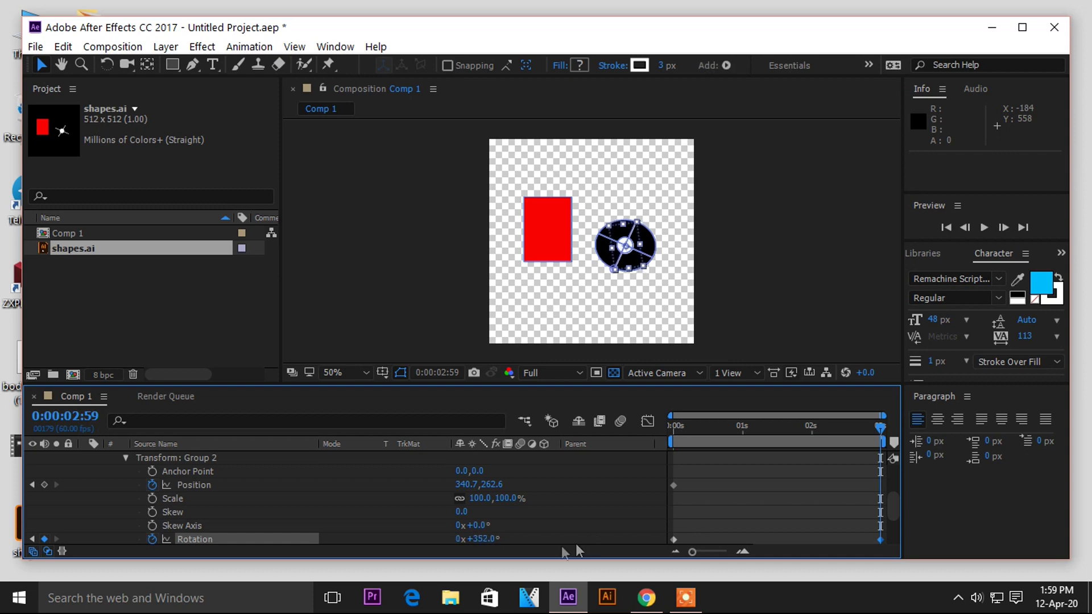
pyautogui.click(481, 538)
pyautogui.write('360')
pyautogui.press('Return')
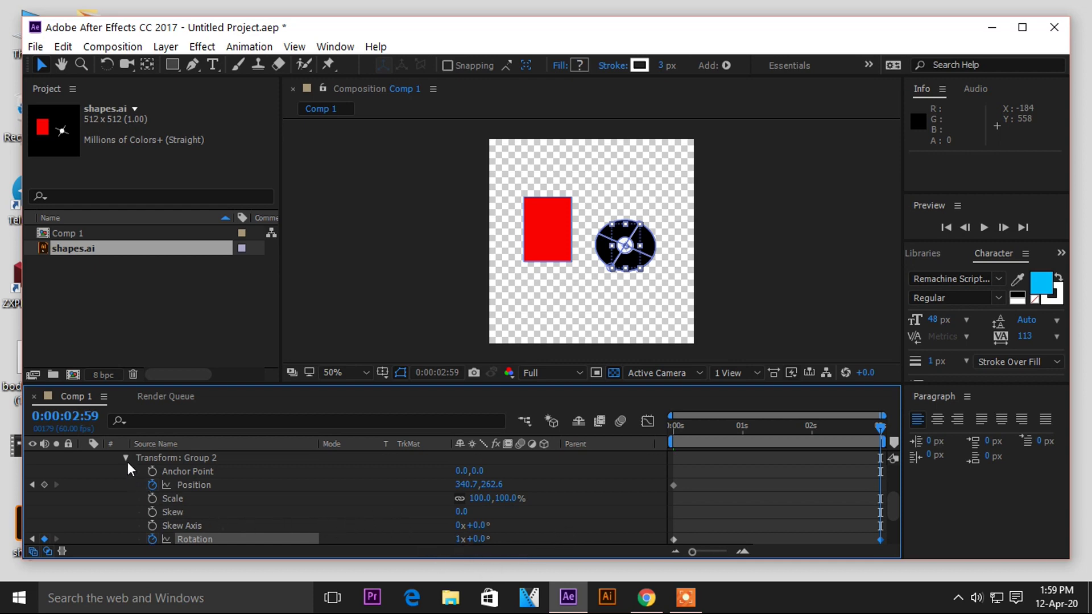
pyautogui.click(43, 487)
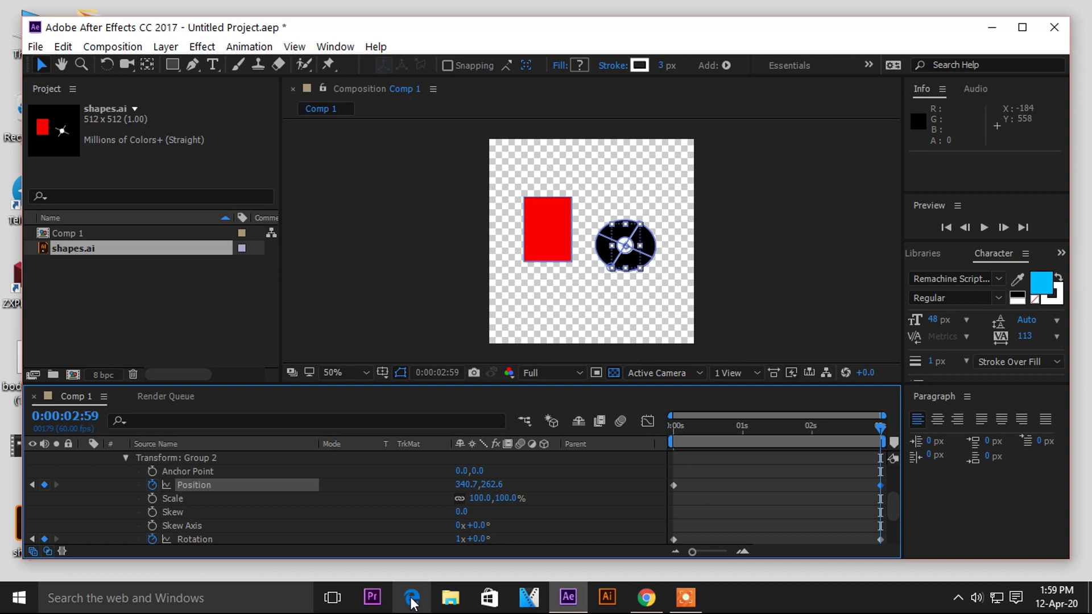
# Preview the spinning spokes, then return to the start of the comp.
pyautogui.click(984, 227)
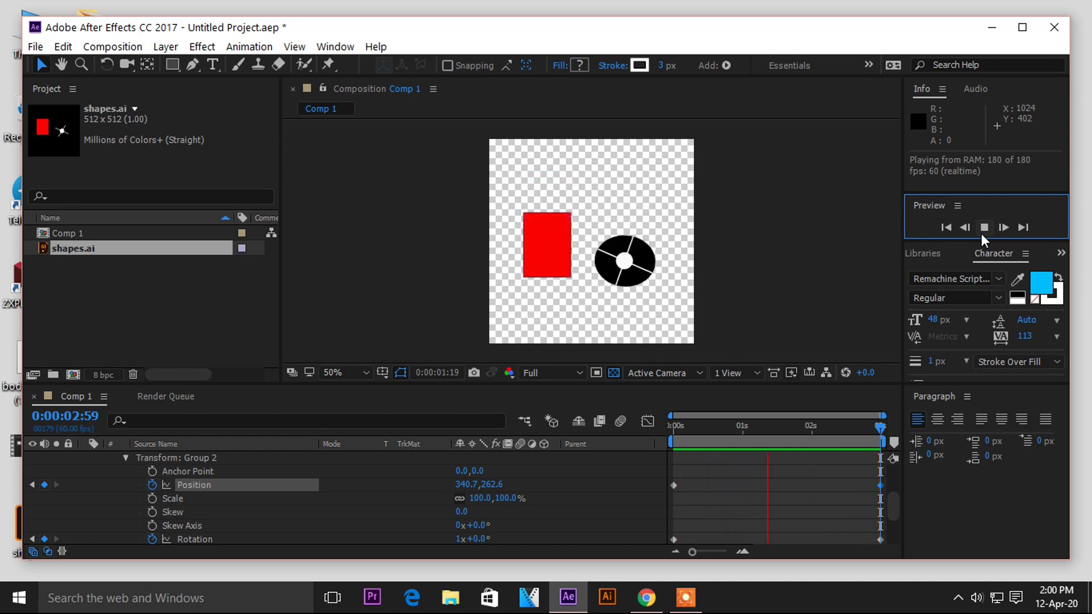
pyautogui.click(981, 234)
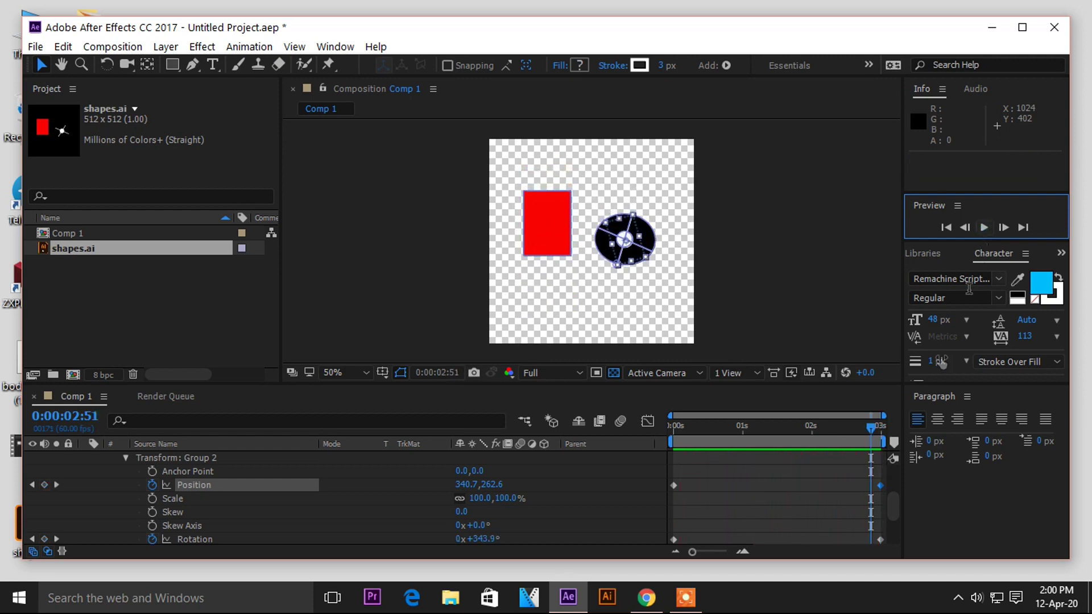
pyautogui.moveTo(872, 428); pyautogui.dragTo(745, 427)
pyautogui.press('Home')
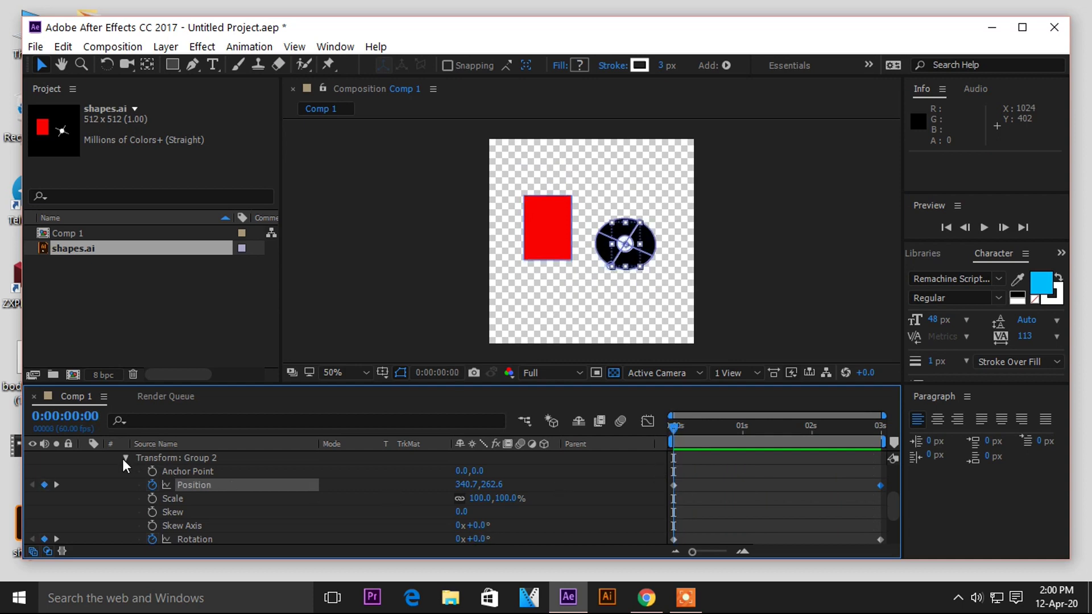
# Collapse Transform: Group 2, Stroke 1 and Group 2 in the shapes Outlines layer.
pyautogui.click(125, 458)
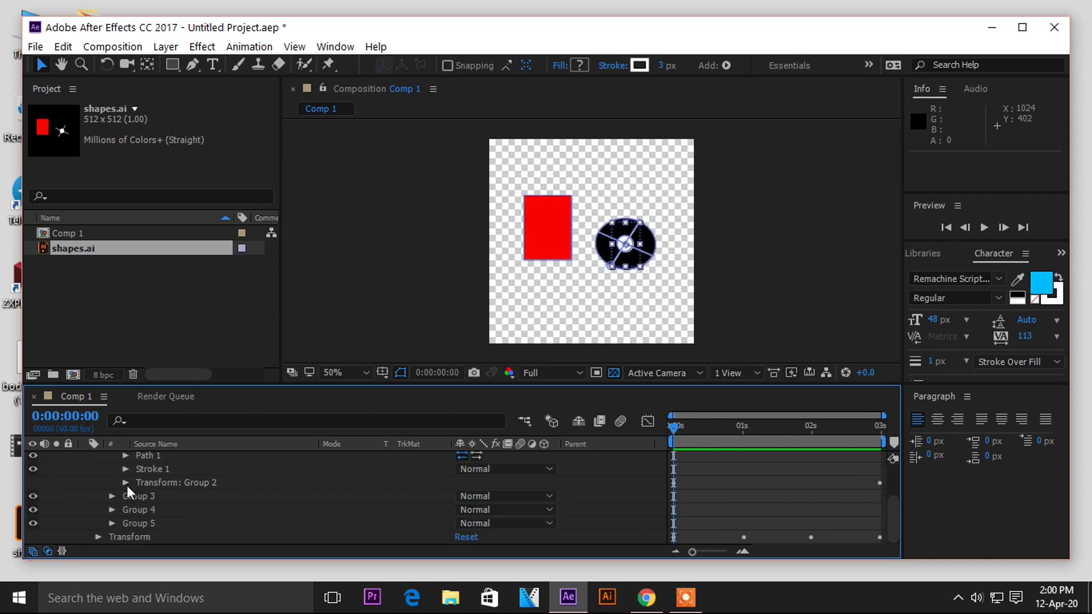
pyautogui.click(124, 469)
pyautogui.click(124, 457)
pyautogui.scroll(2, 124, 472)
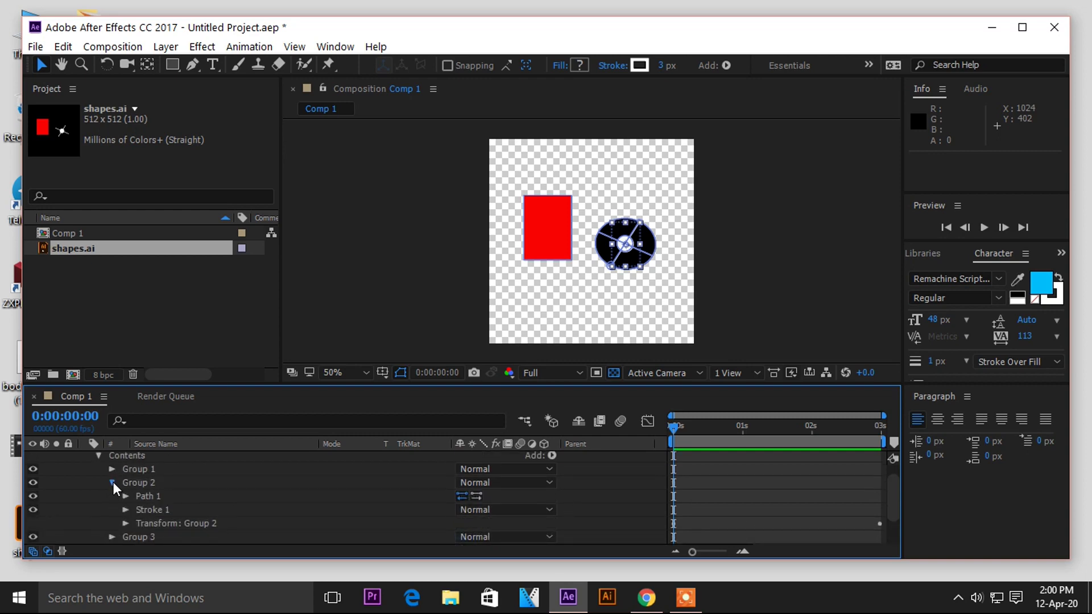
pyautogui.click(113, 482)
# Toggle Group 2 and Group 3 visibility off and on to identify their lines.
pyautogui.click(33, 482)
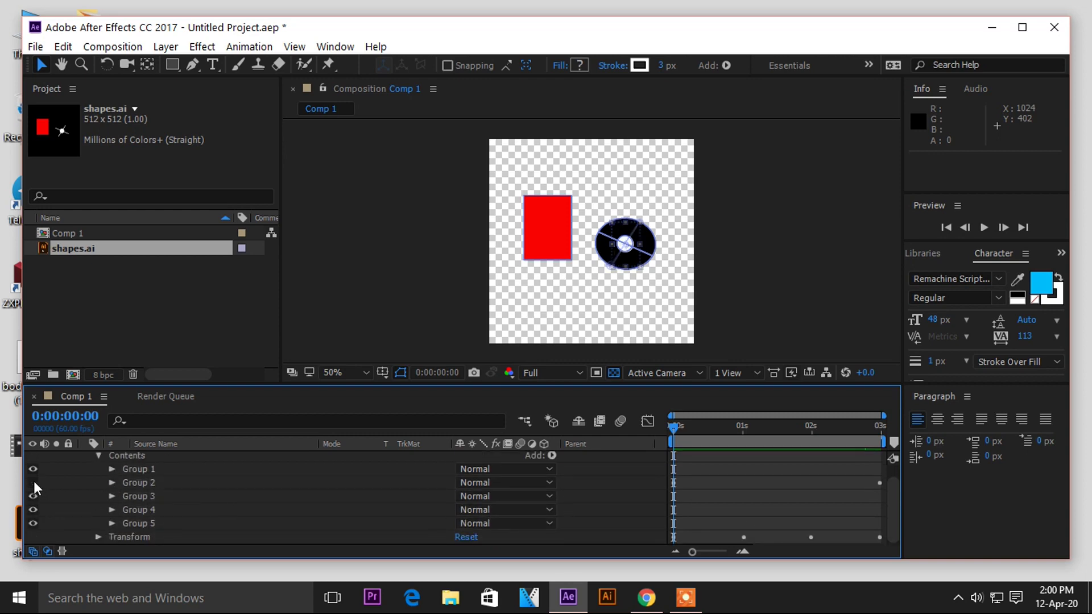
pyautogui.click(33, 482)
pyautogui.click(33, 496)
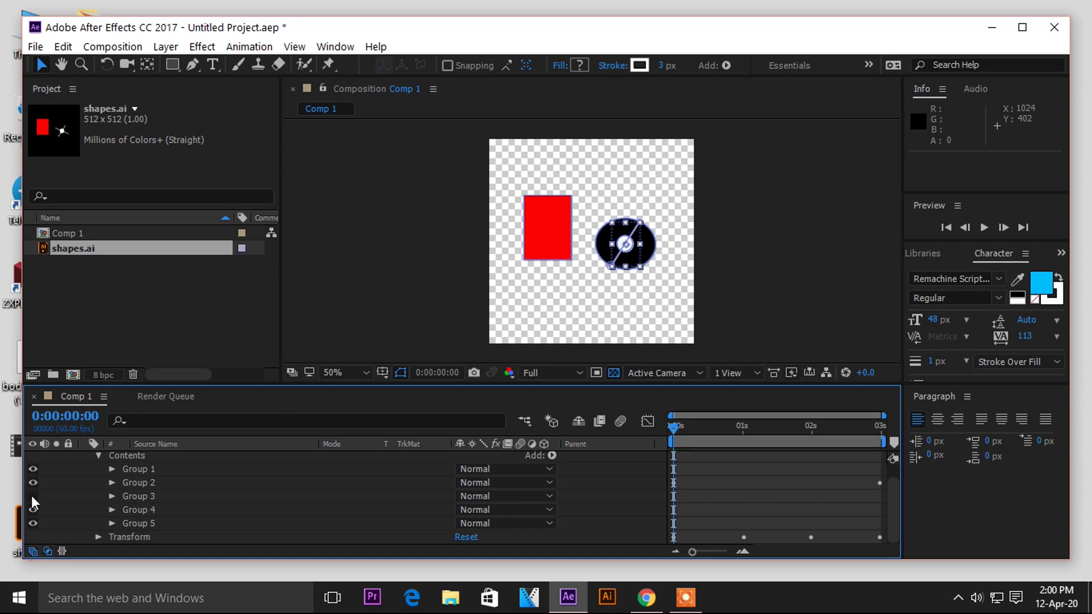
pyautogui.click(31, 496)
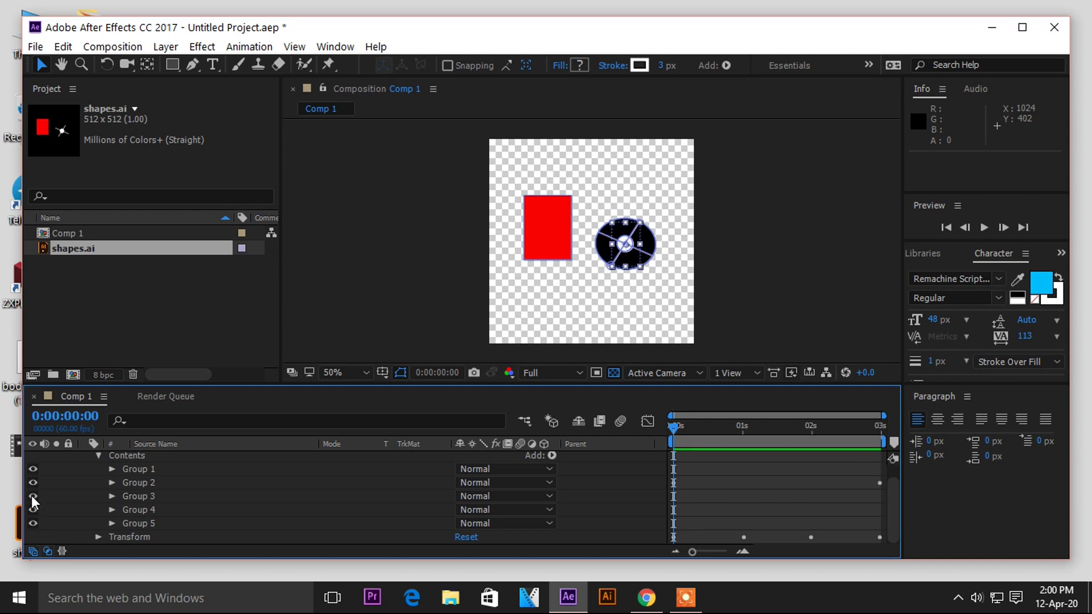
# Keyframe Group 3's Position and Rotation at the start, plus a Position keyframe at the end.
pyautogui.click(112, 495)
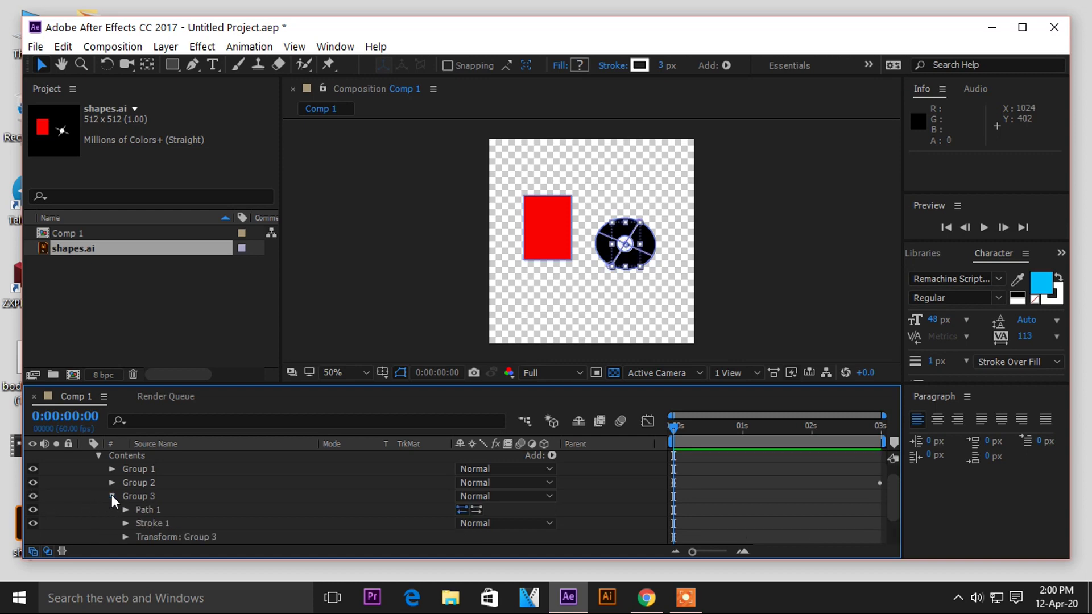
pyautogui.click(124, 536)
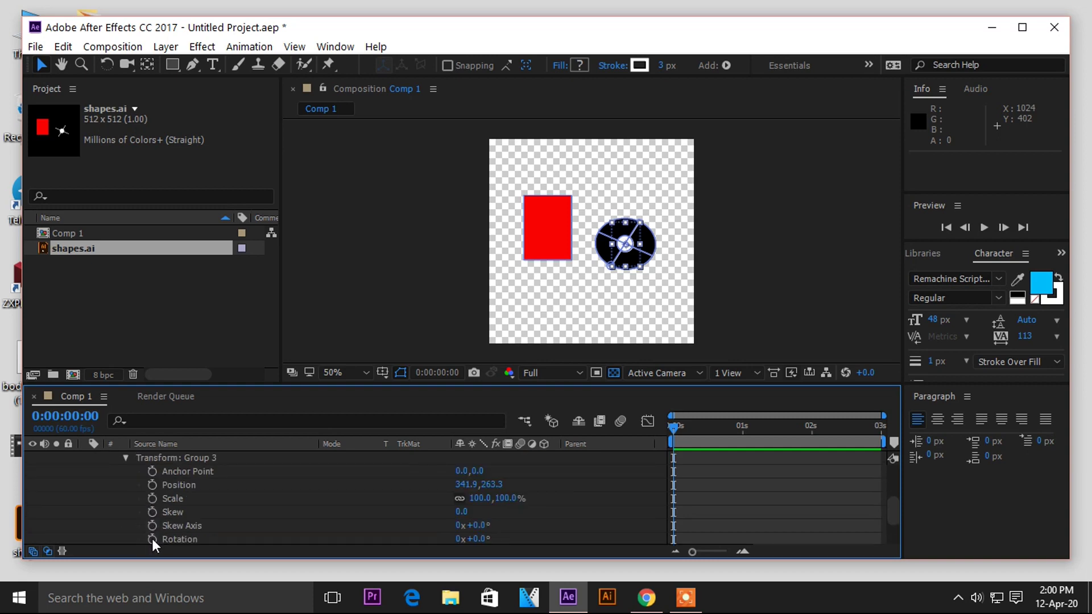
pyautogui.click(152, 485)
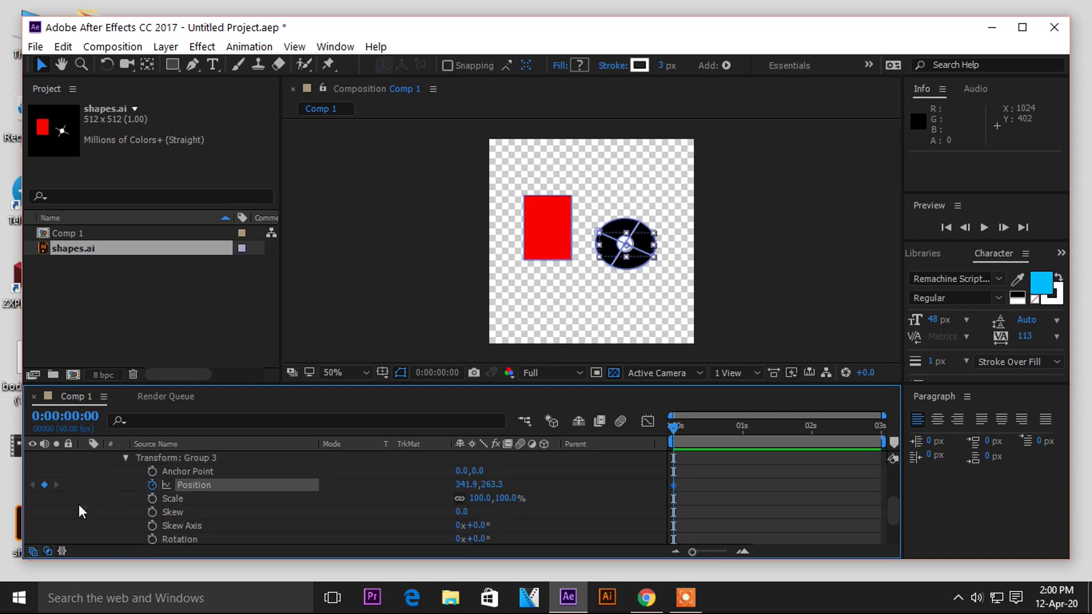
pyautogui.click(151, 540)
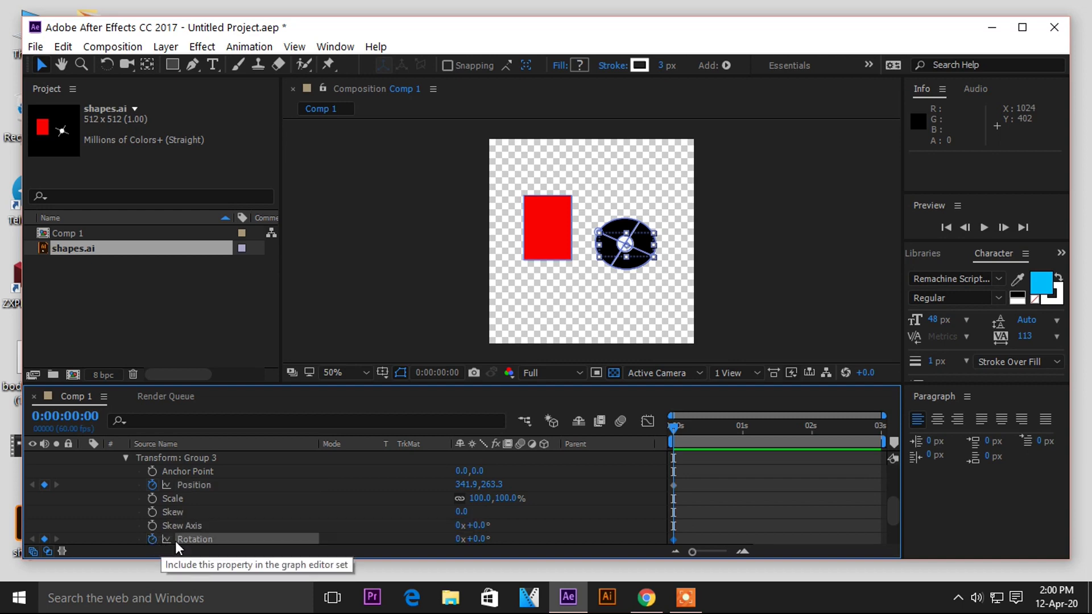
pyautogui.moveTo(673, 428); pyautogui.dragTo(932, 428)
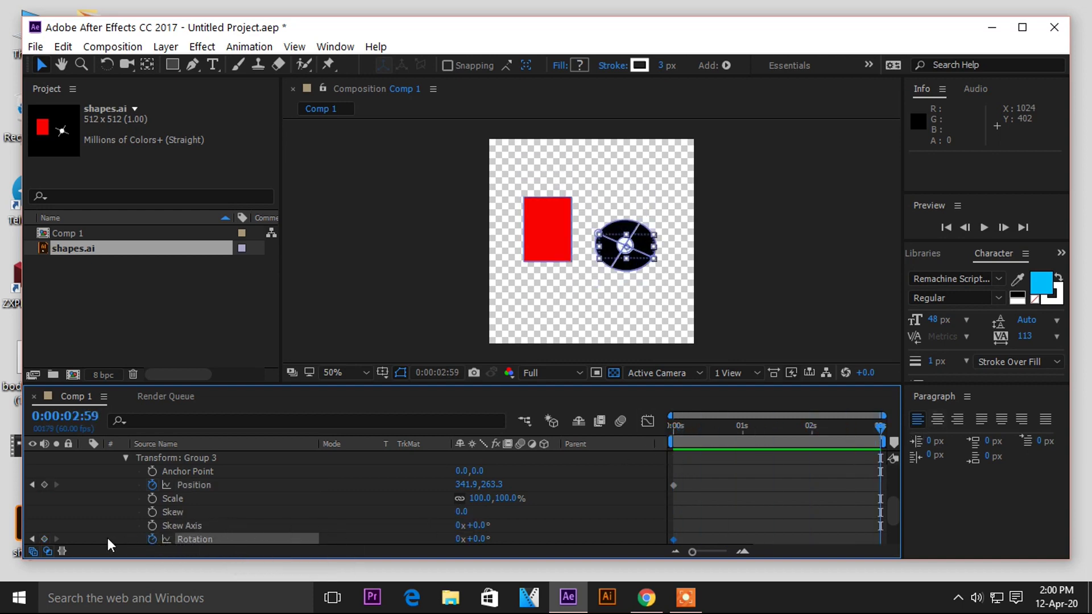
pyautogui.click(44, 485)
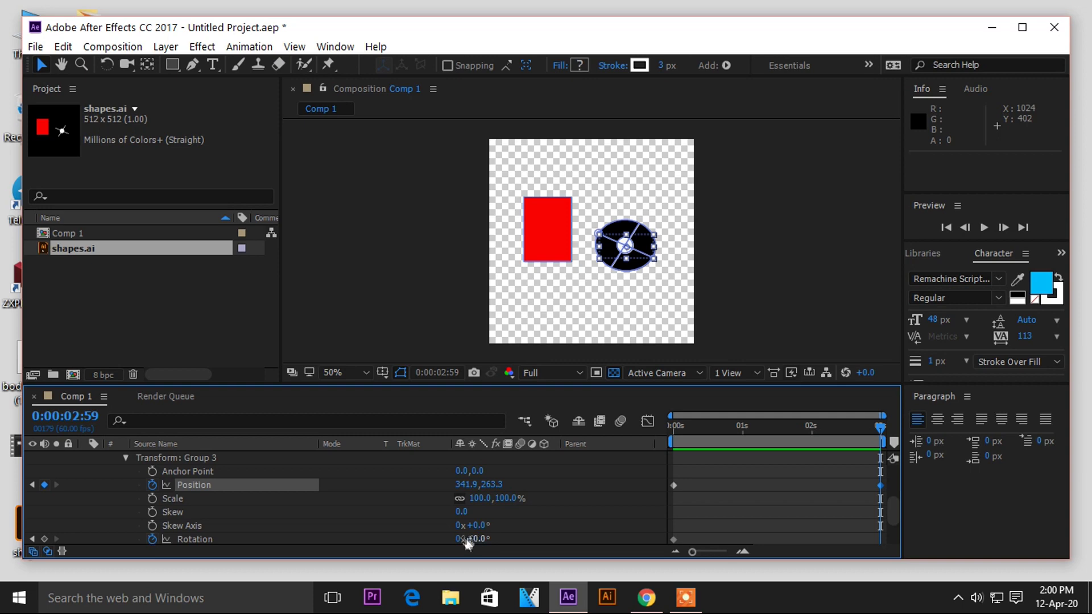
# Give Group 3's end Rotation 1 full revolution, rewind to 0:00, and play the preview.
pyautogui.click(458, 539)
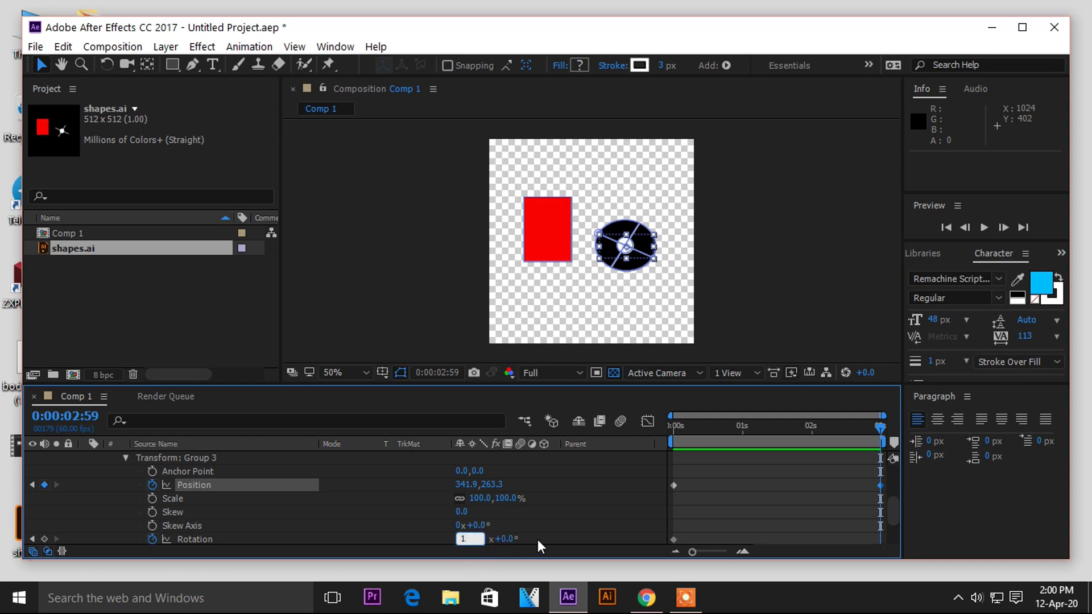
pyautogui.press('Return')
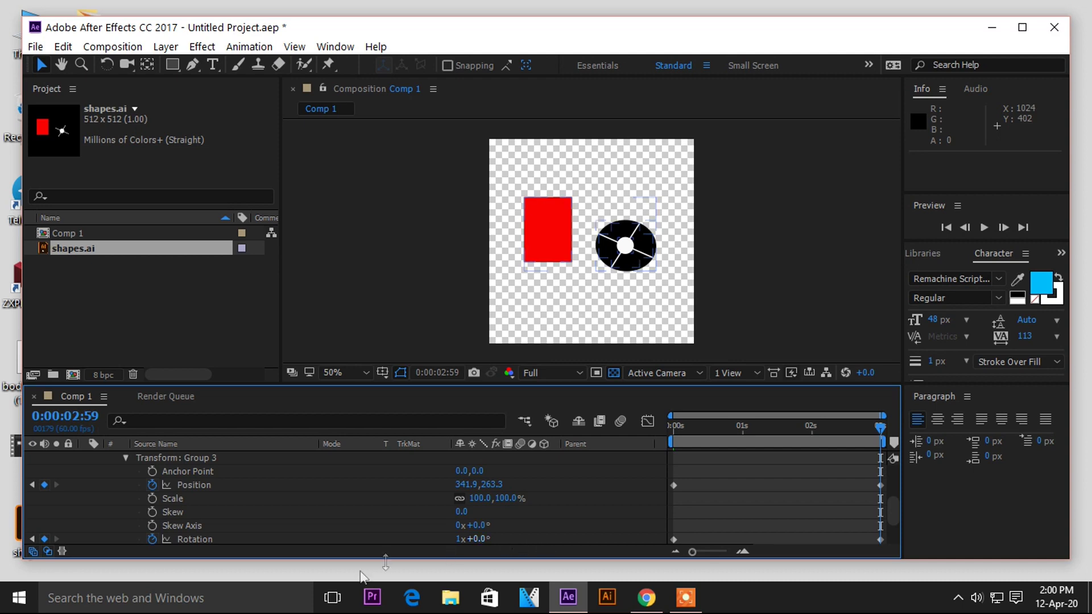
pyautogui.click(177, 539)
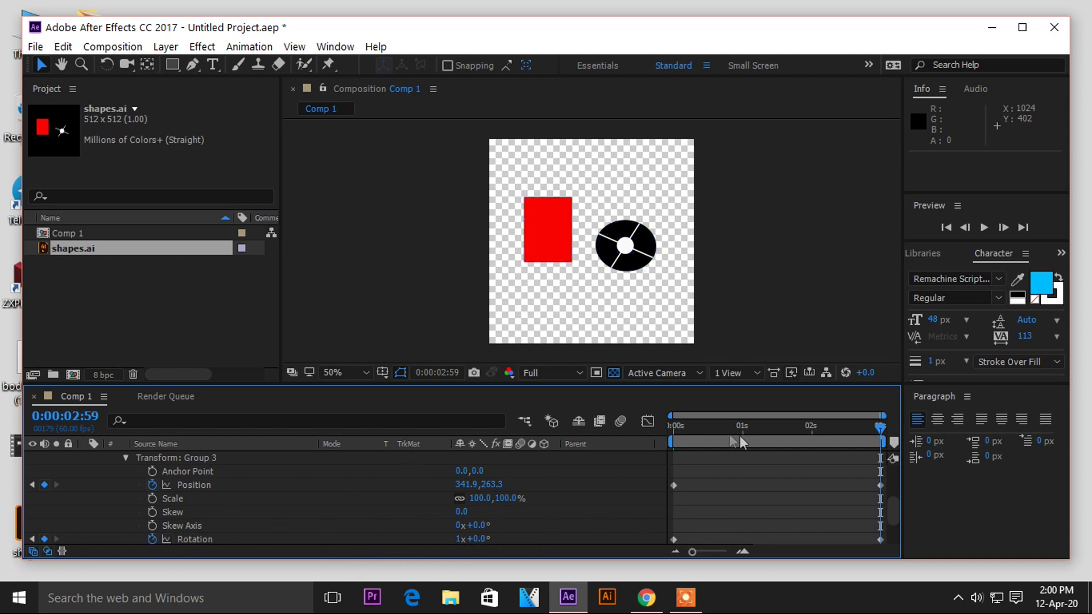
pyautogui.moveTo(879, 428); pyautogui.dragTo(660, 471)
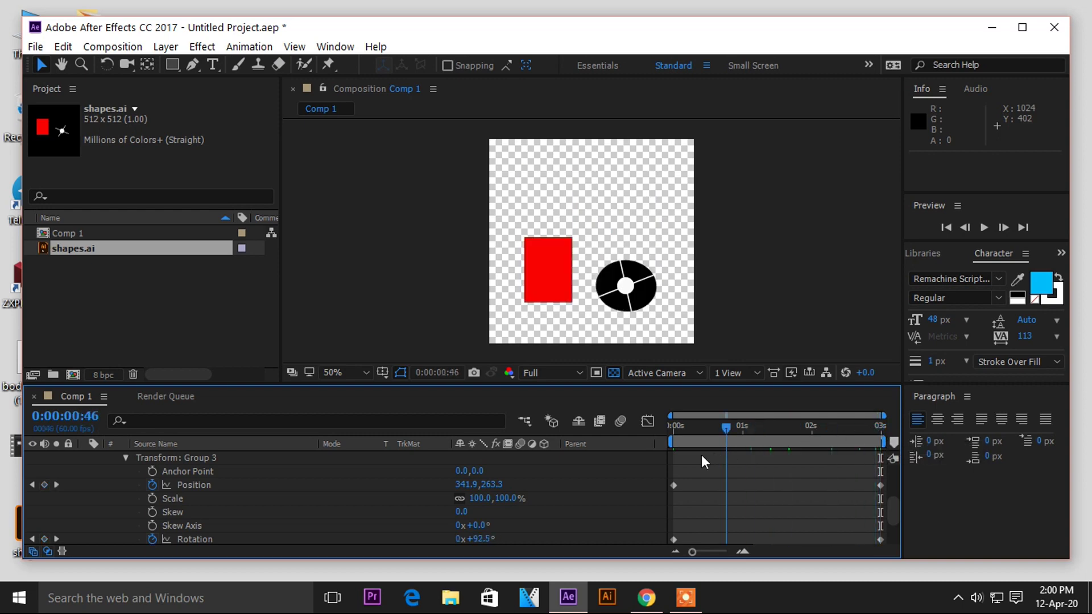
pyautogui.click(986, 227)
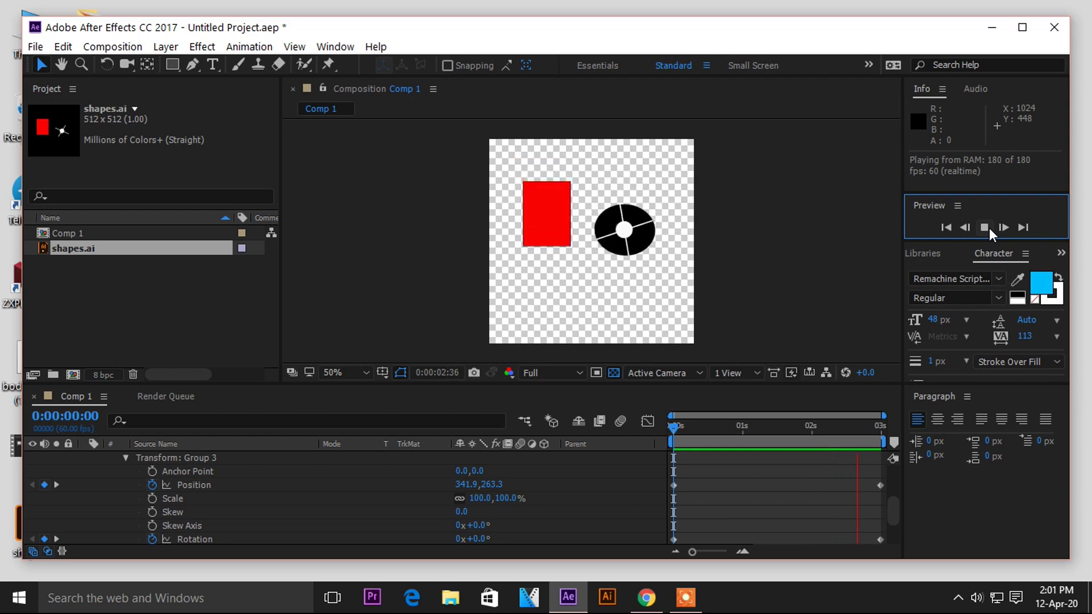
# Stop the preview at 0:00:01:41 and collapse Transform: Group 3.
pyautogui.click(988, 228)
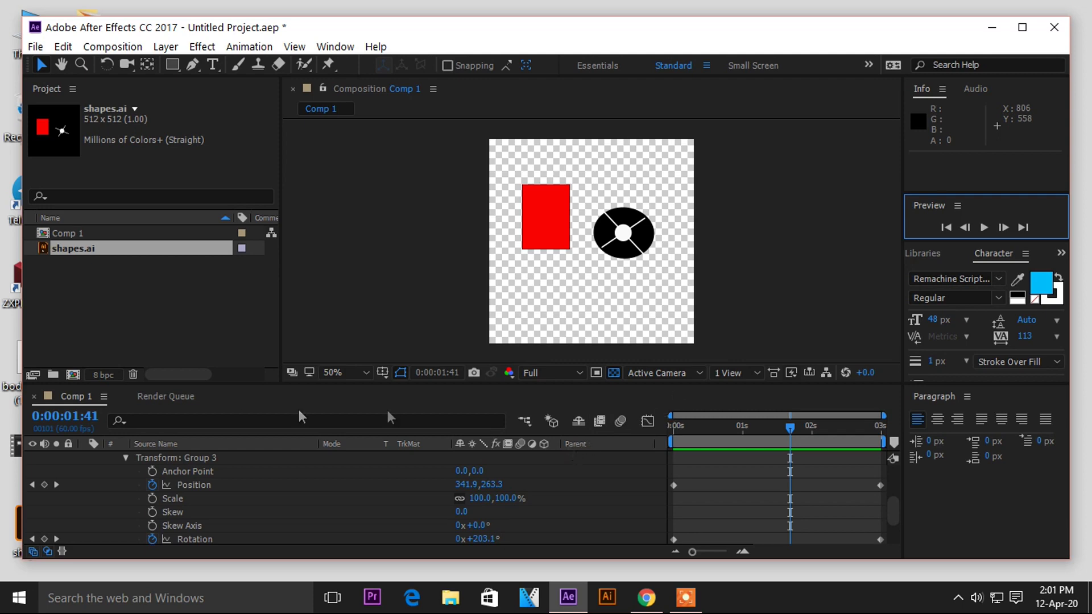
pyautogui.click(122, 457)
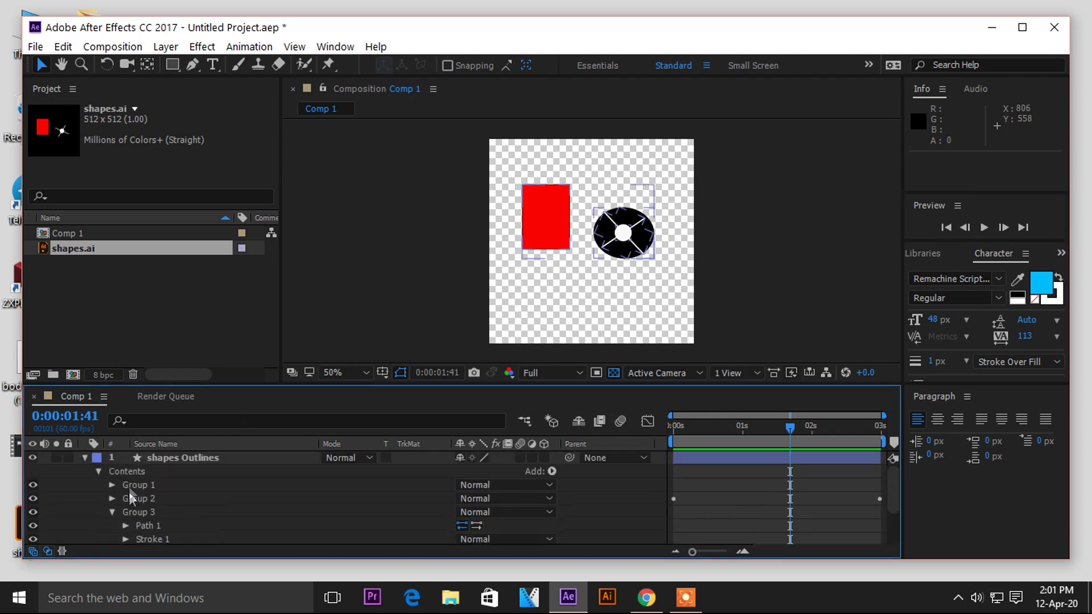
# Collapse the shapes Outlines layer and open Window > Extensions > Bodymovin for Telegram Stickers.
pyautogui.click(85, 457)
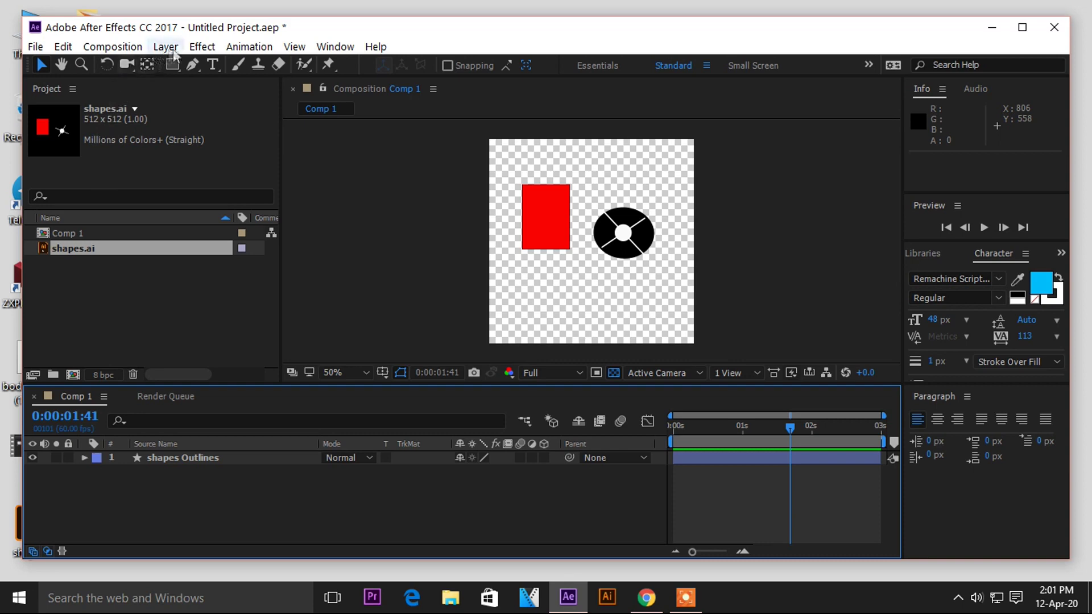
pyautogui.click(328, 48)
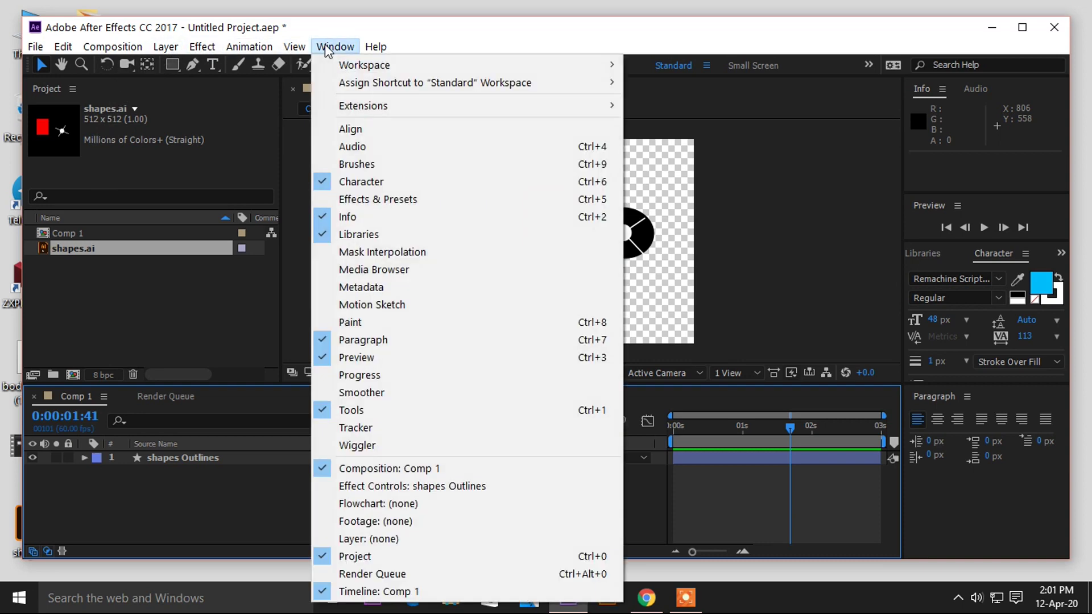
pyautogui.moveTo(353, 111)
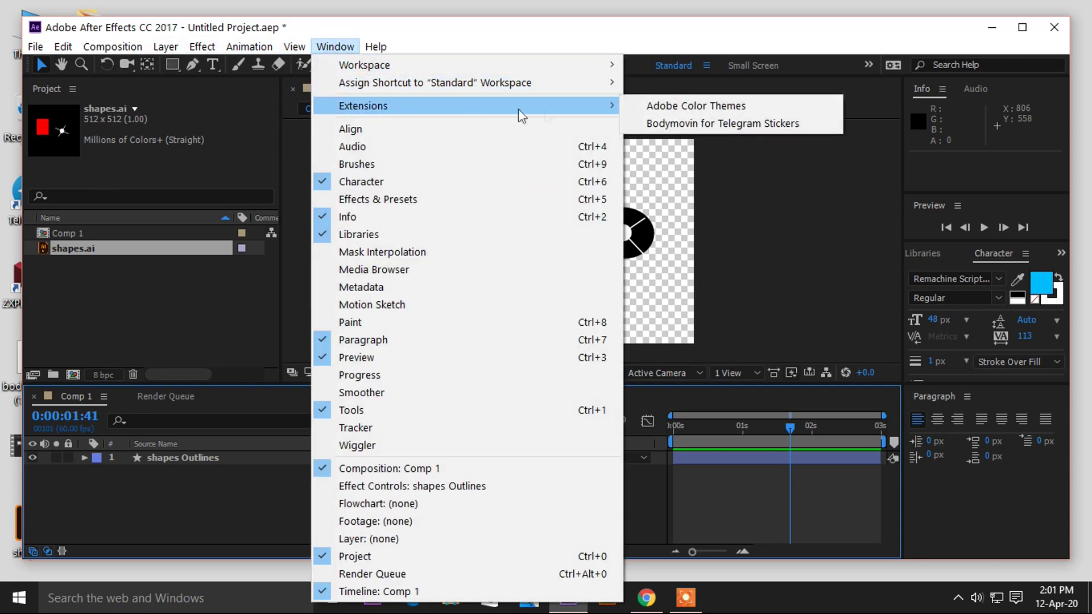
pyautogui.click(666, 121)
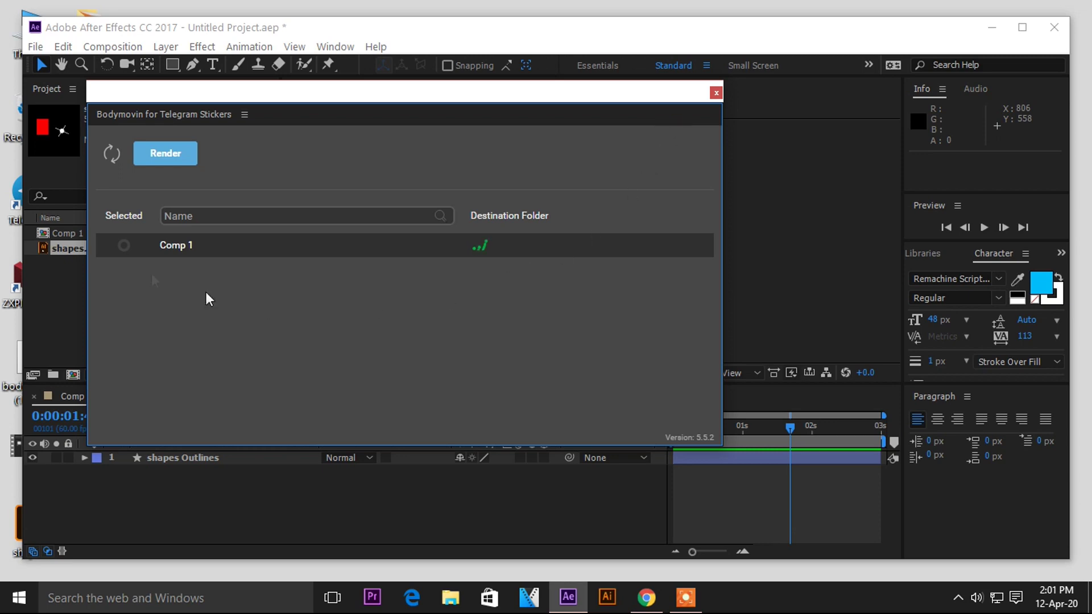
# Set Comp 1's destination to shapes.tgs on the Desktop and mark Comp 1 for export.
pyautogui.click(480, 250)
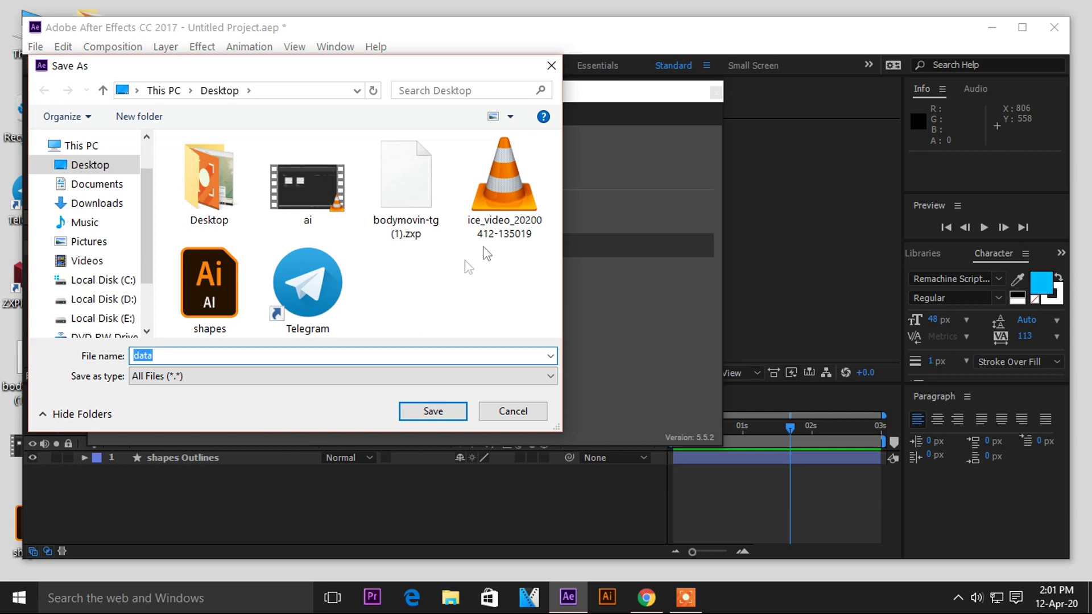
pyautogui.click(349, 352)
pyautogui.doubleClick(164, 350)
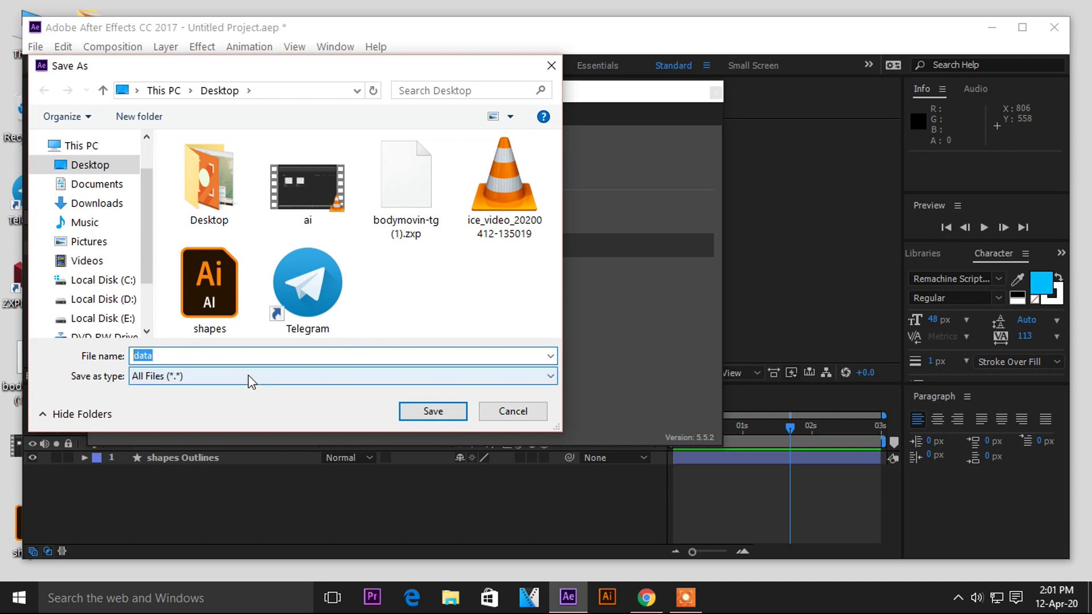
pyautogui.write('shapes')
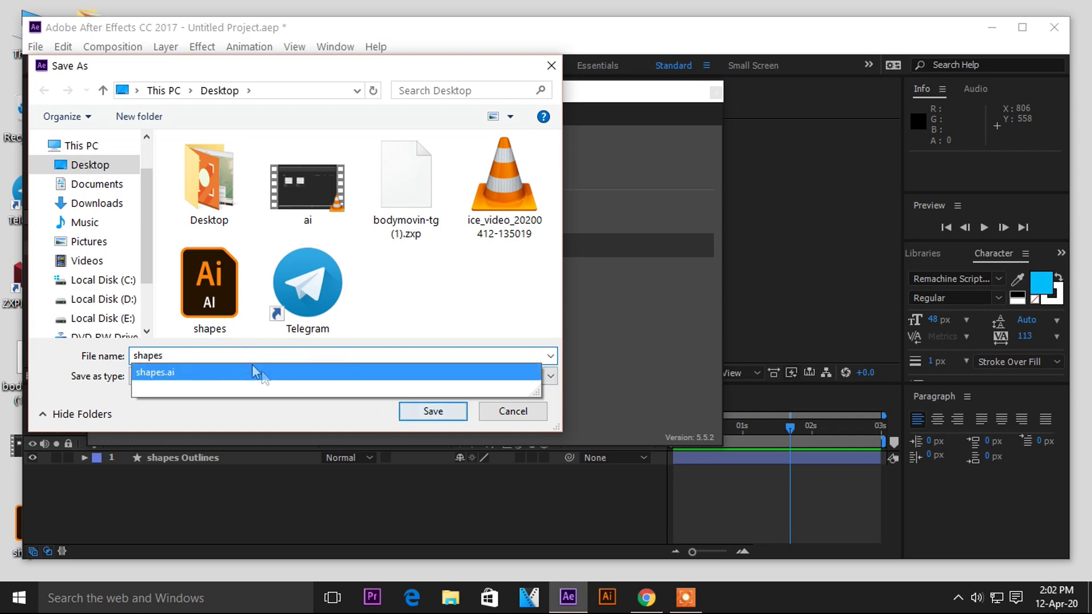
pyautogui.click(422, 410)
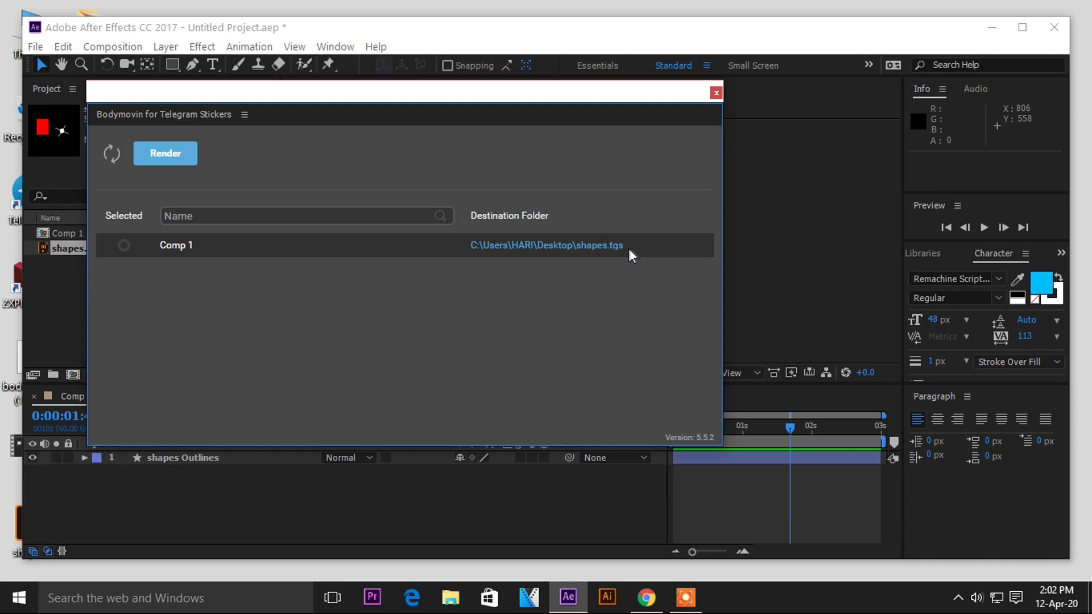
pyautogui.click(123, 246)
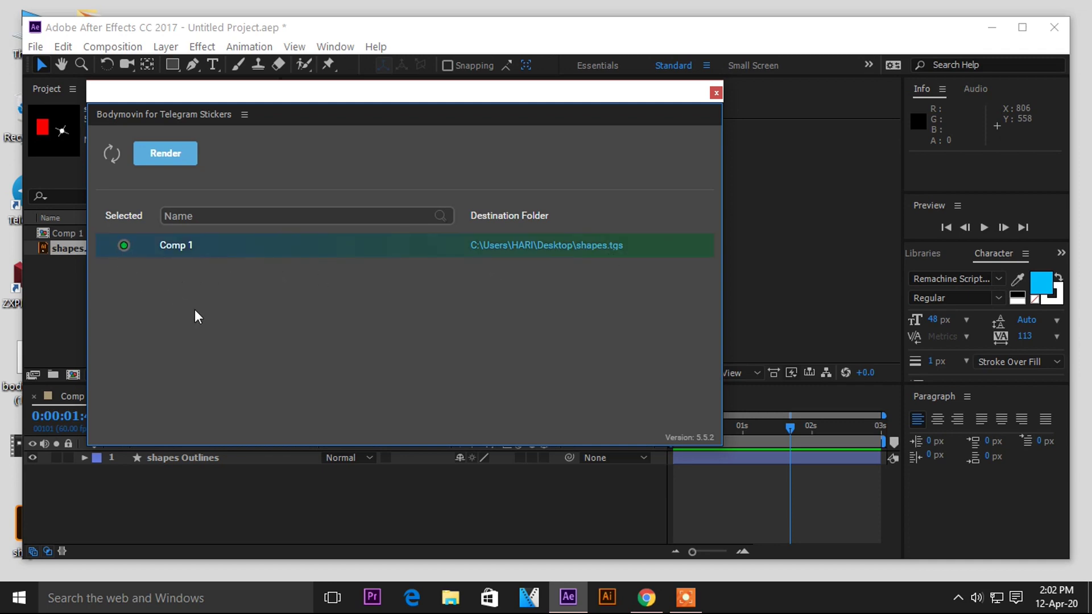
# Render Comp 1 to shapes.tgs, dismiss the summary, and close the Bodymovin exporter.
pyautogui.click(179, 152)
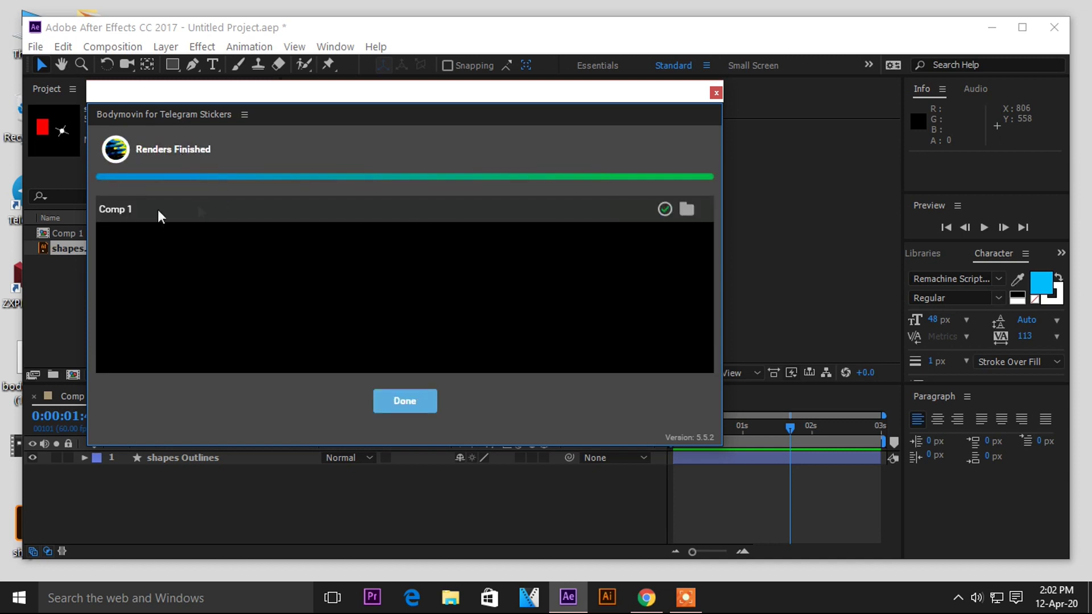
pyautogui.click(413, 401)
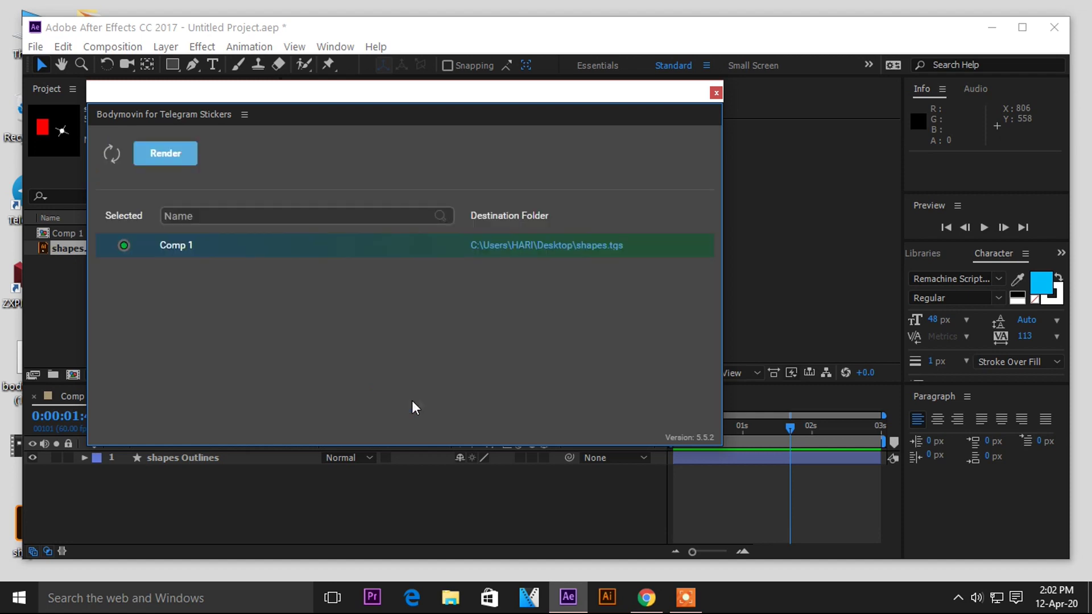
pyautogui.click(716, 94)
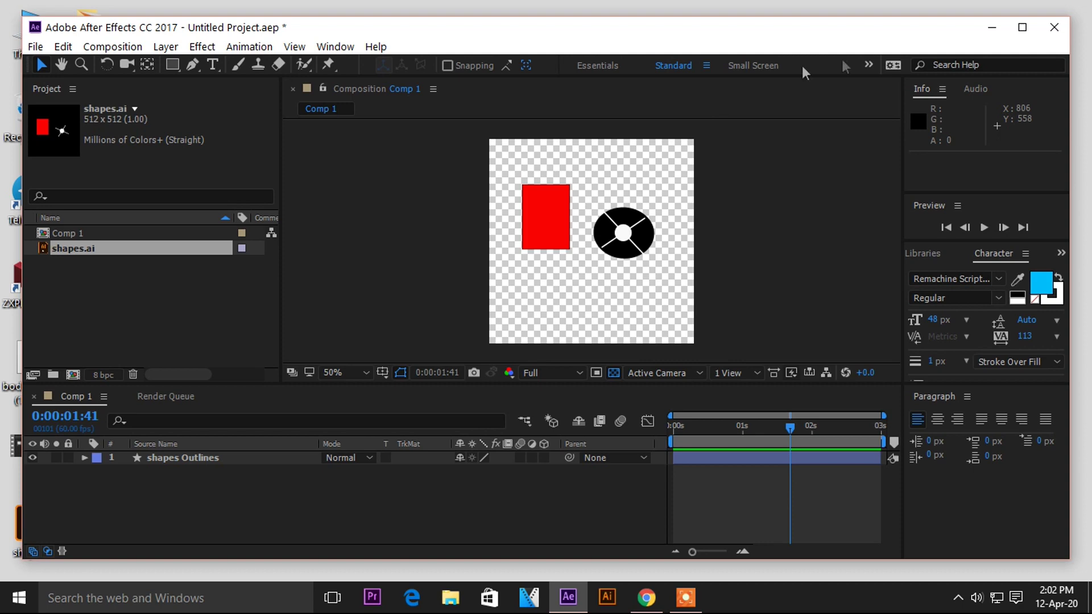
# Minimize After Effects and launch Telegram from its desktop shortcut.
pyautogui.click(993, 28)
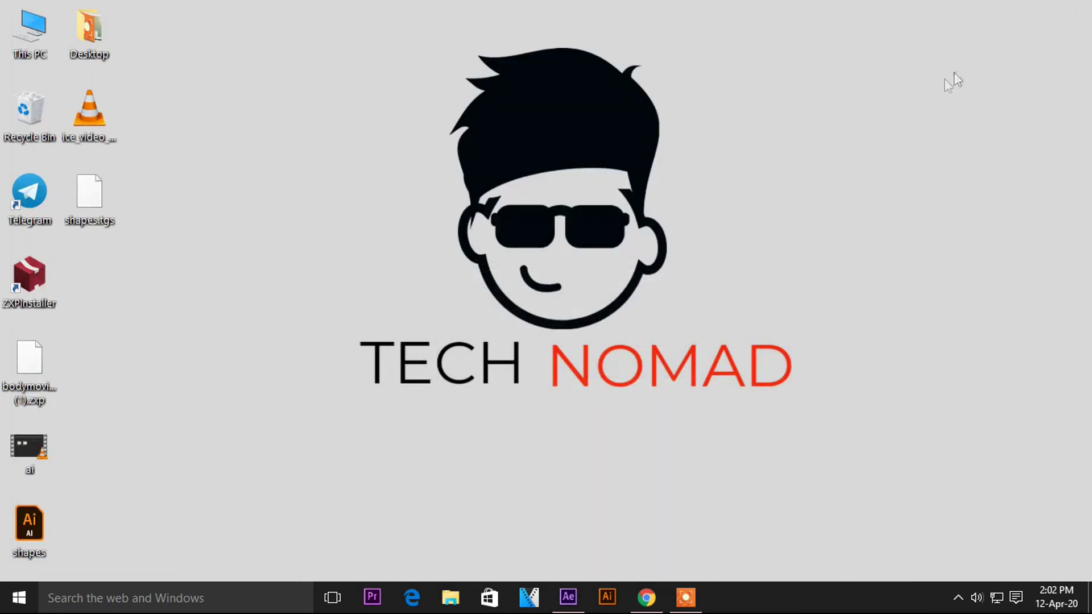
pyautogui.click(33, 187)
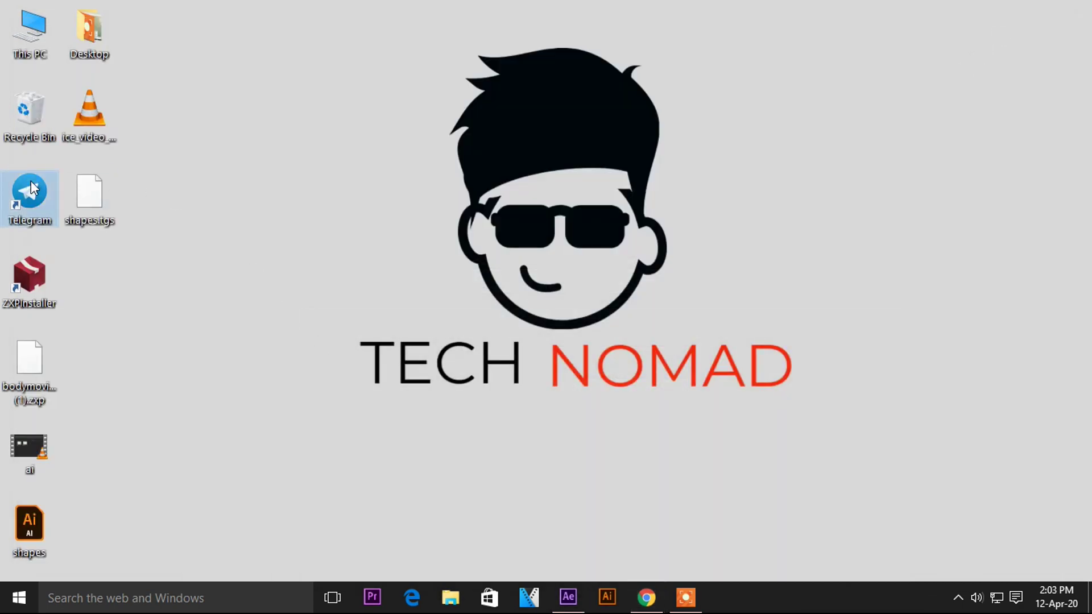
pyautogui.doubleClick(34, 192)
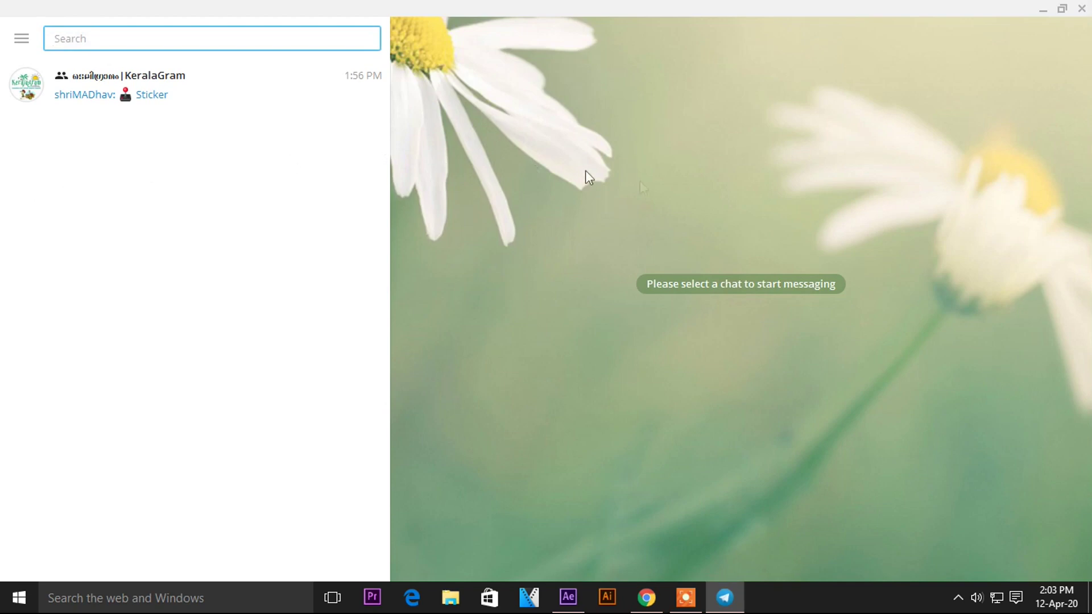
# In the KeralaGram chat, attach shapes.tgs and send it as an animated sticker.
pyautogui.click(256, 106)
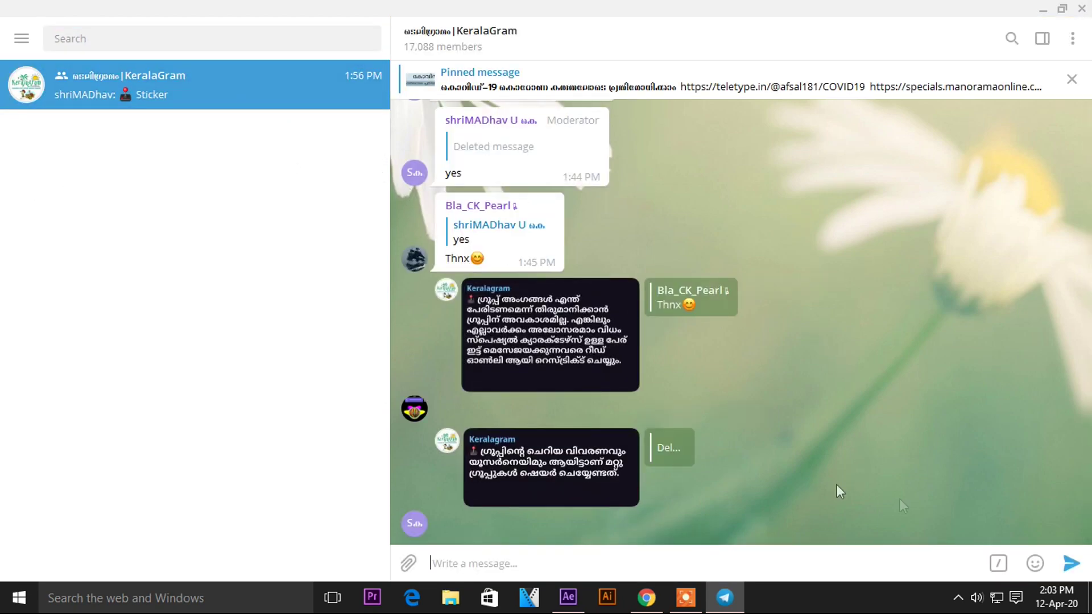
pyautogui.click(408, 565)
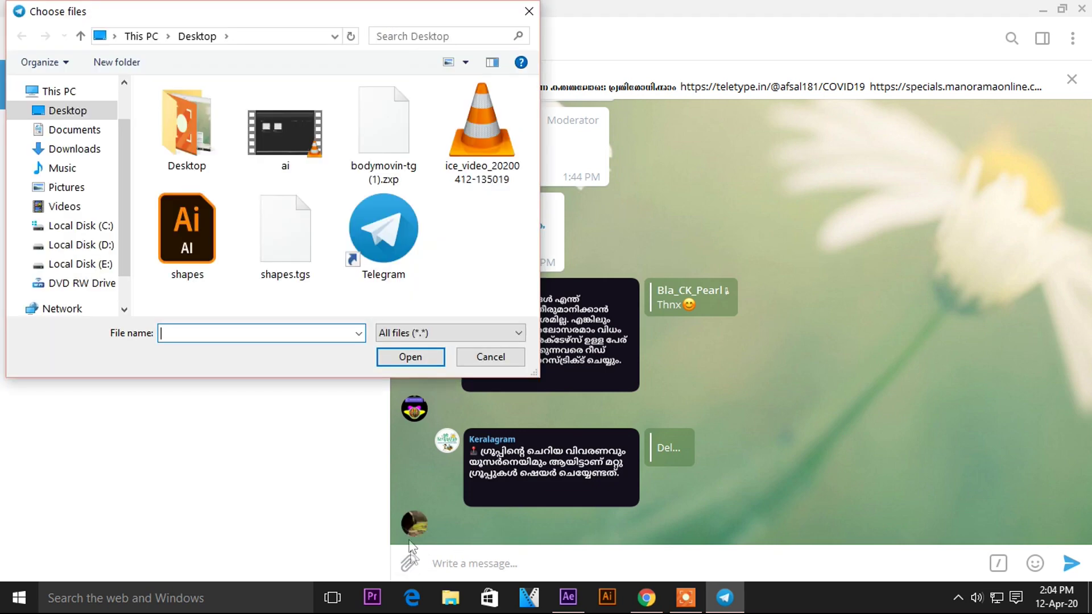
pyautogui.click(301, 251)
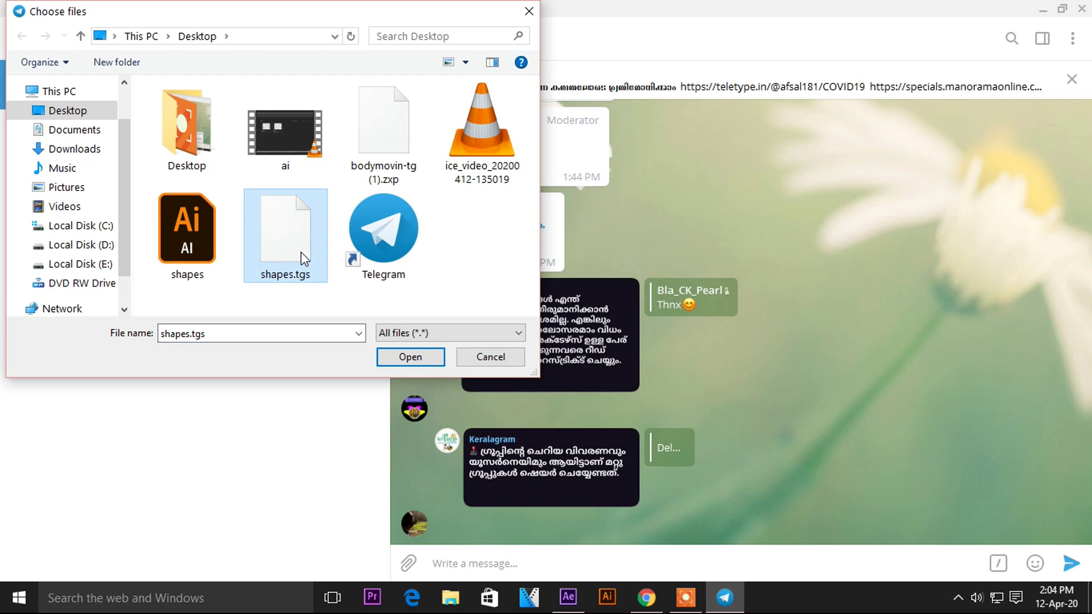
pyautogui.click(389, 359)
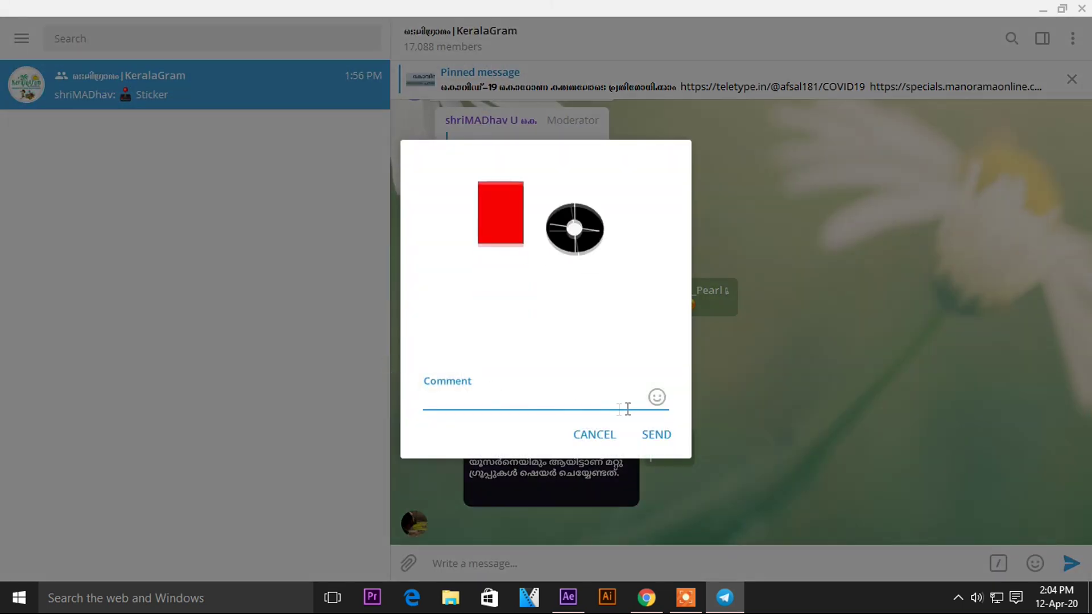
pyautogui.click(643, 434)
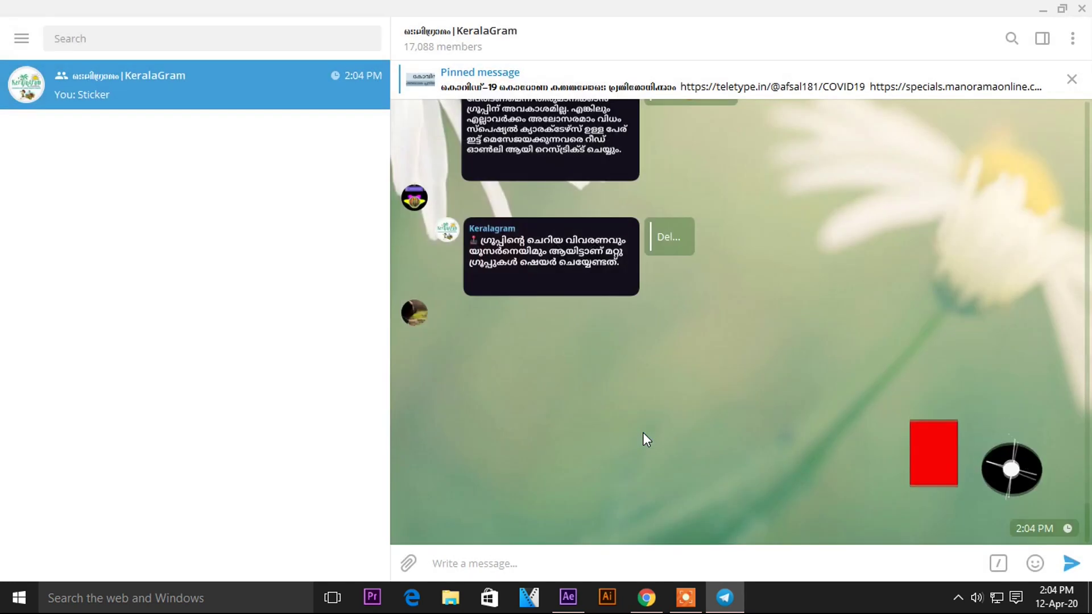